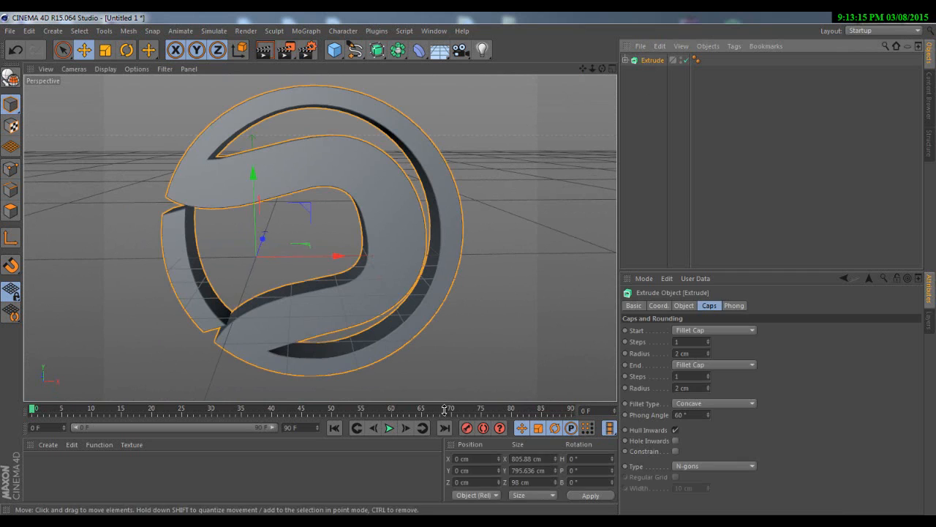
pyautogui.click(452, 459)
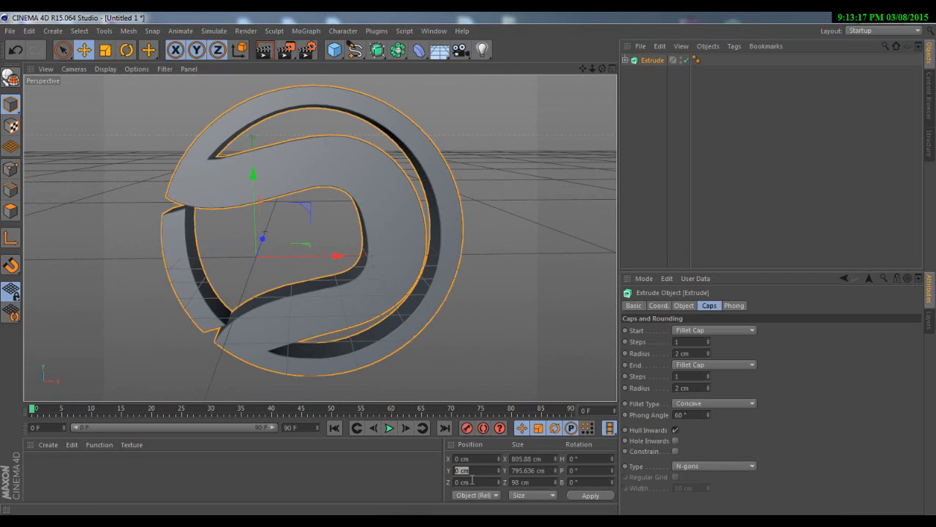
pyautogui.click(472, 480)
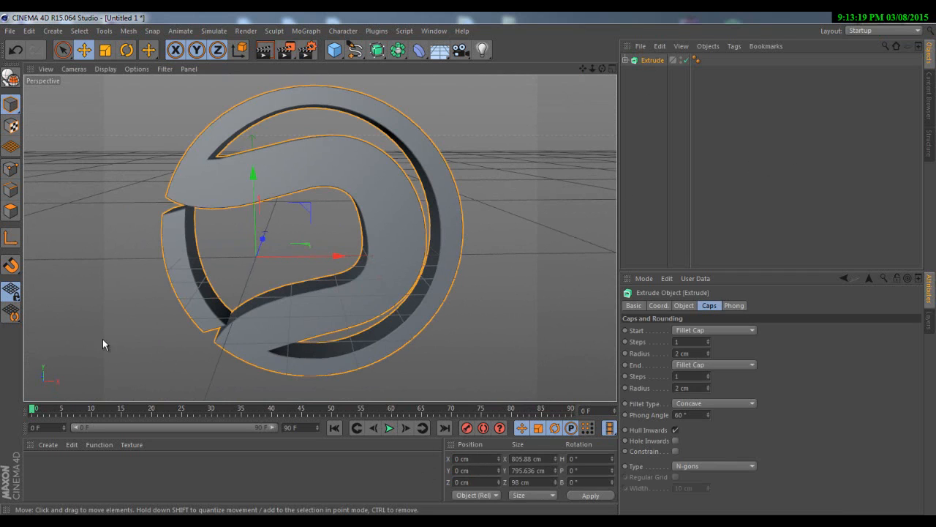
pyautogui.click(740, 141)
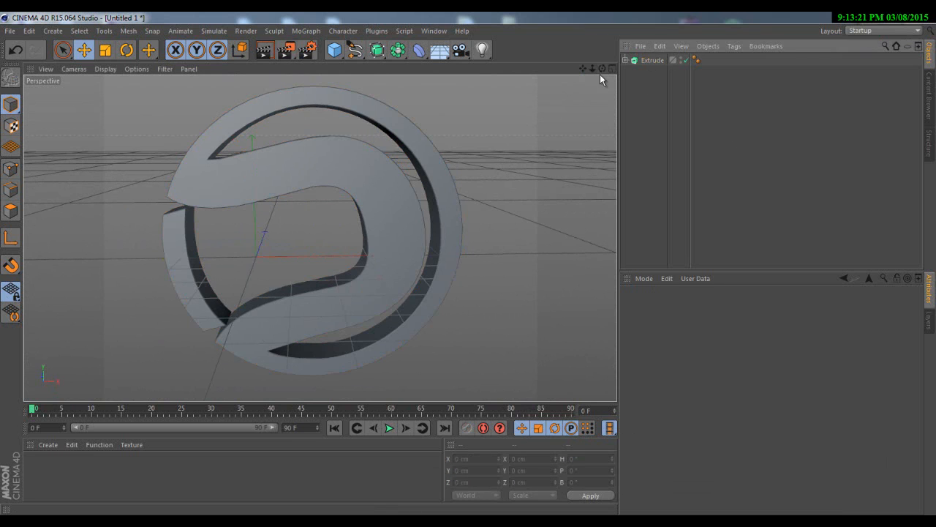
# Add a sphere primitive at the origin, inside the opening of the extruded logo.
pyautogui.keyDown('alt'); pyautogui.moveTo(469, 264); pyautogui.dragTo(326, 115); pyautogui.keyUp('alt')
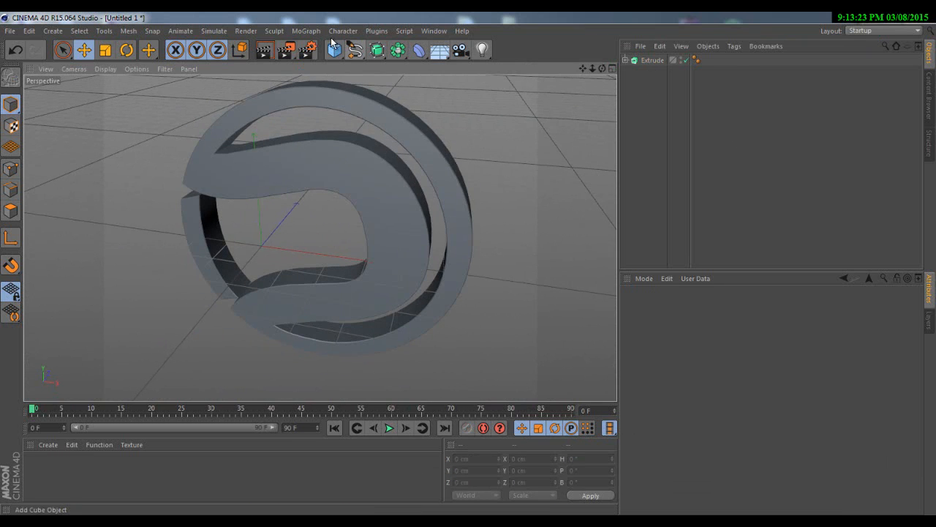
pyautogui.click(334, 49)
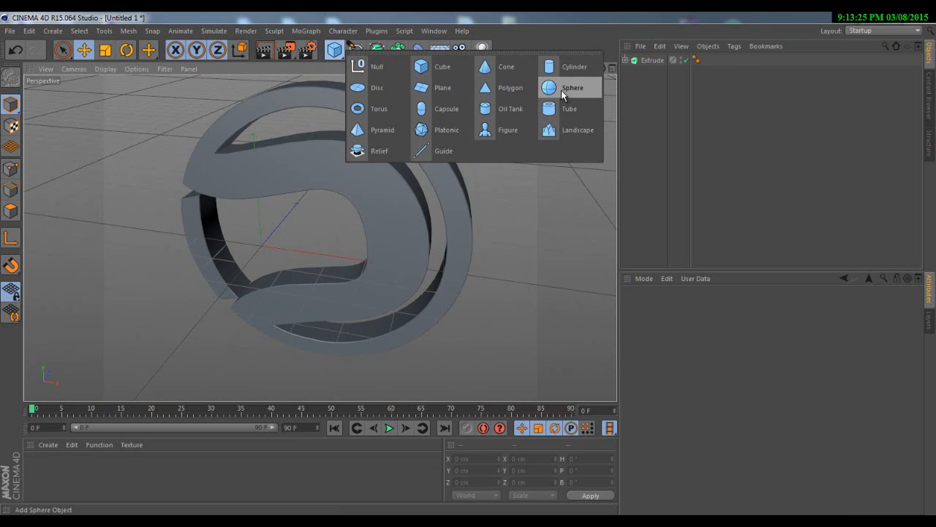
pyautogui.click(562, 90)
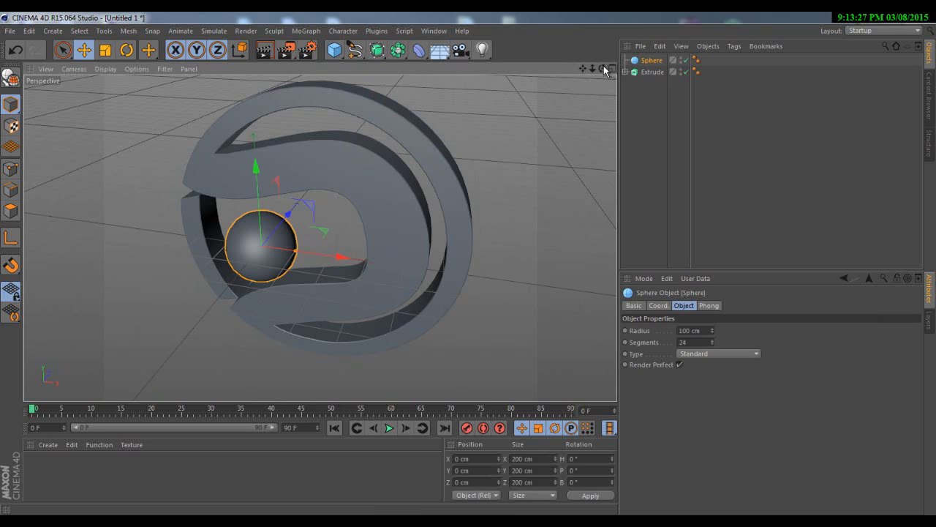
pyautogui.keyDown('alt'); pyautogui.moveTo(474, 260); pyautogui.dragTo(441, 265); pyautogui.keyUp('alt')
pyautogui.scroll(9, 195, 283)
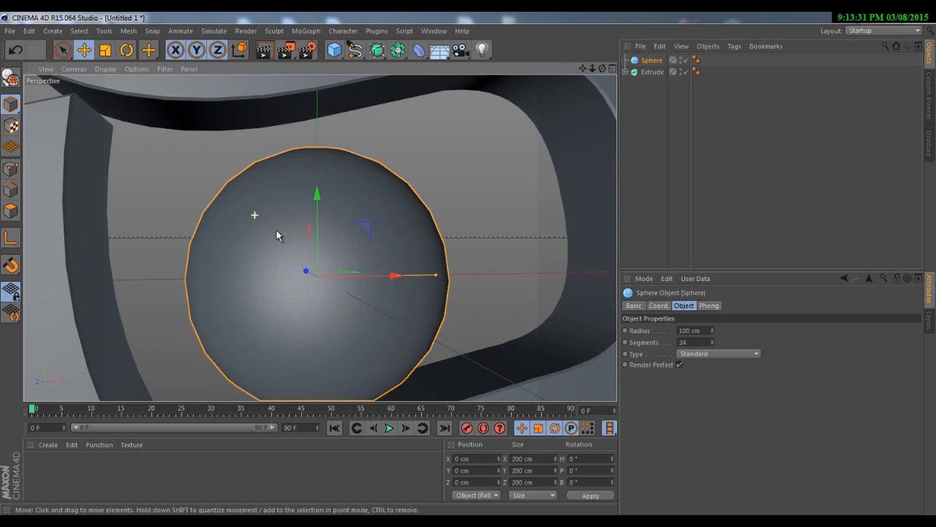
pyautogui.scroll(-5, 274, 231)
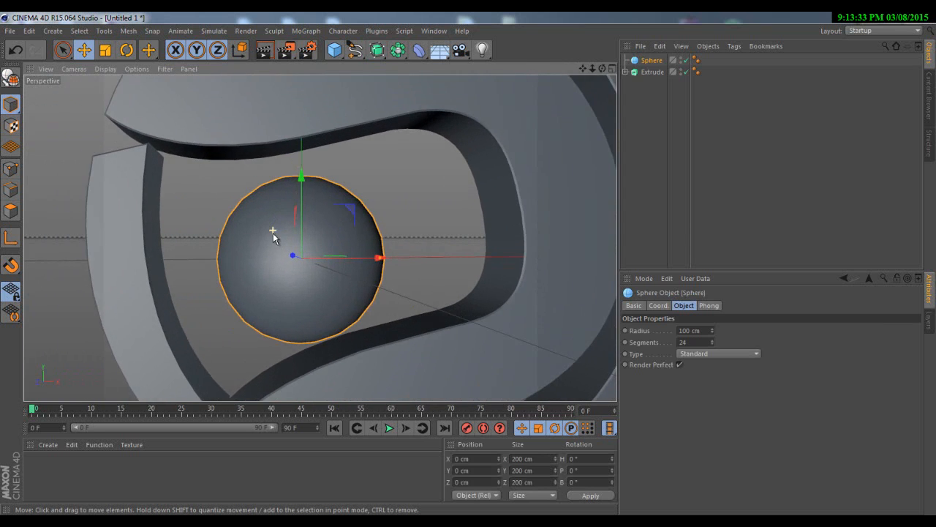
pyautogui.scroll(3, 273, 233)
pyautogui.scroll(-4, 272, 247)
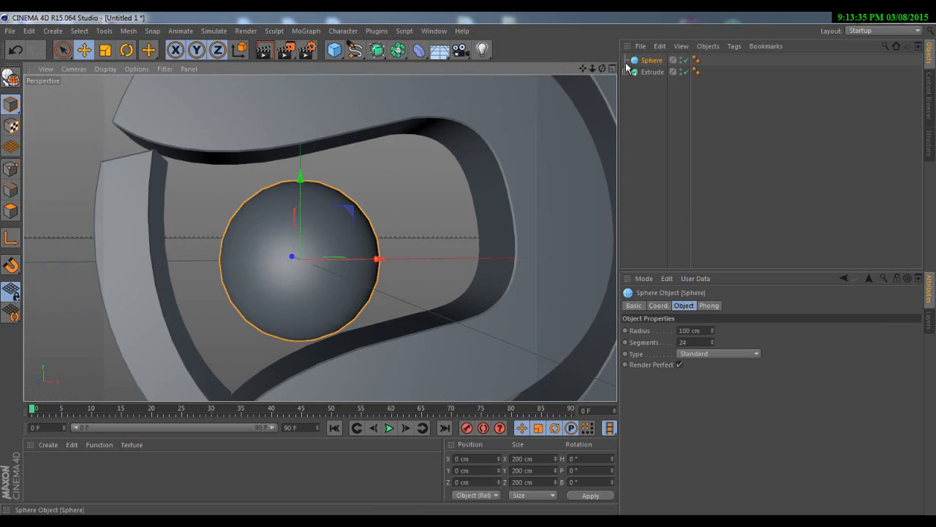
pyautogui.moveTo(468, 264); pyautogui.dragTo(469, 263)
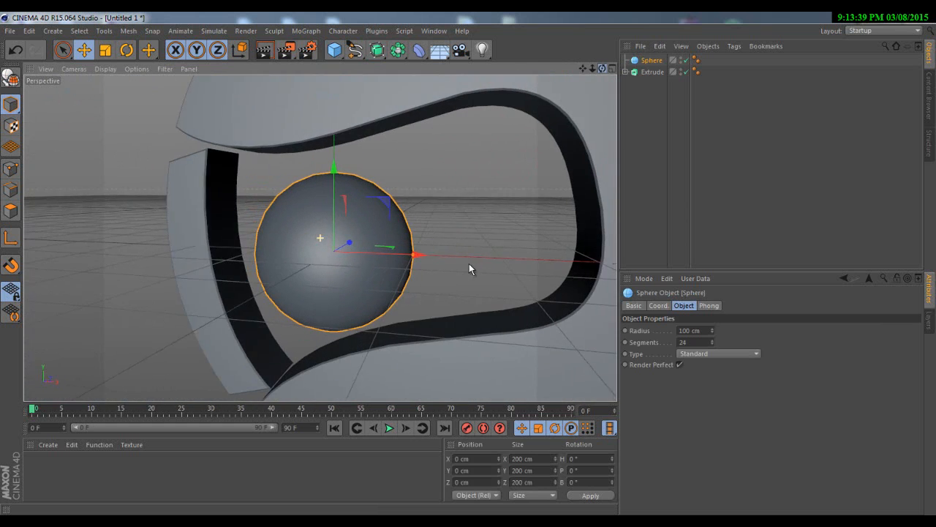
pyautogui.click(335, 50)
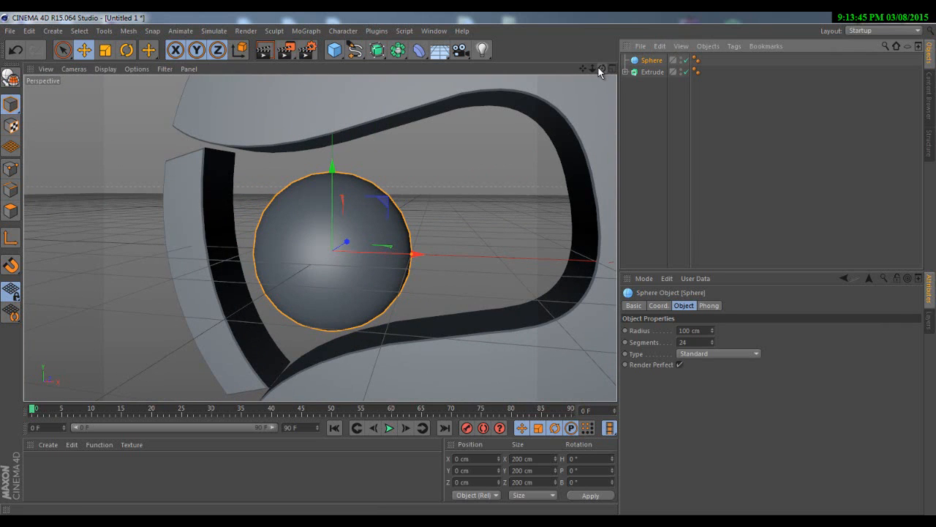
pyautogui.moveTo(605, 70); pyautogui.dragTo(469, 263)
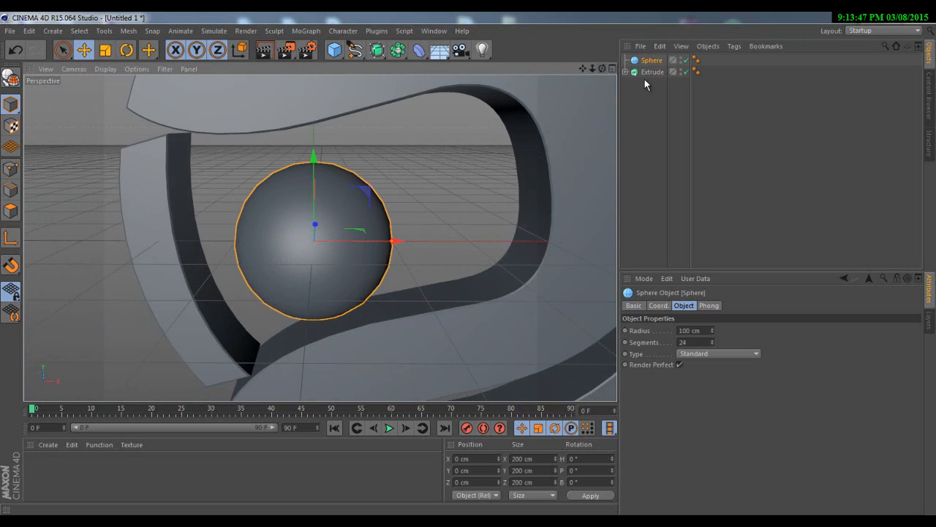
# Disable the Extrude object and reduce the sphere's radius to 50 cm.
pyautogui.click(687, 72)
pyautogui.scroll(-5, 415, 174)
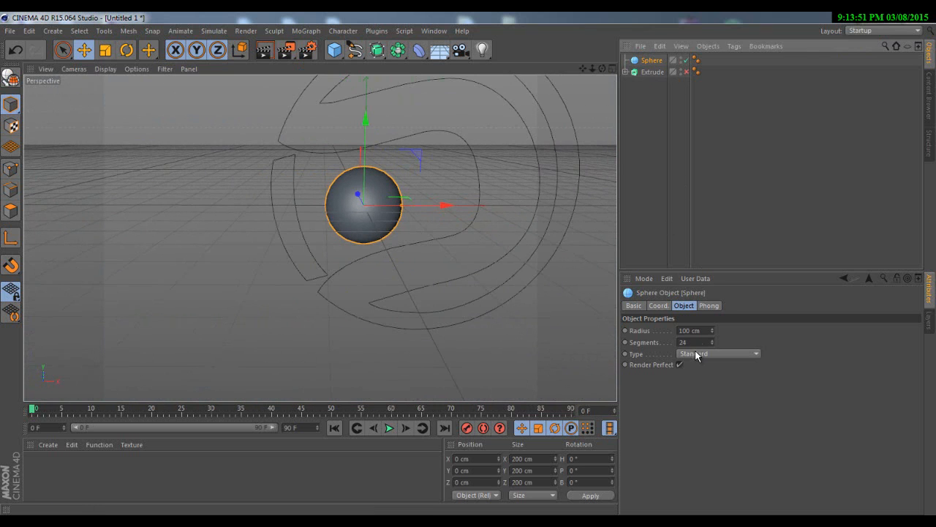
pyautogui.moveTo(714, 330); pyautogui.dragTo(716, 335)
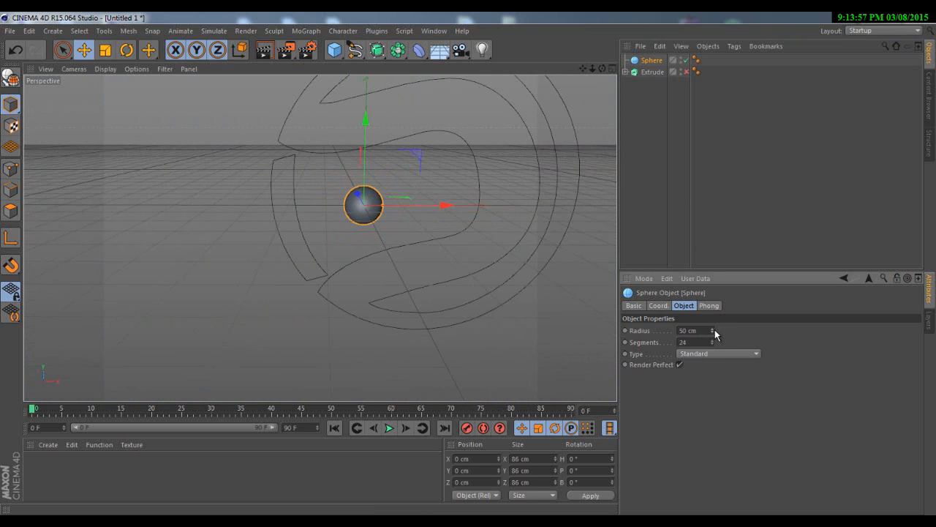
# Add a tube primitive around the sphere at the origin.
pyautogui.moveTo(603, 69); pyautogui.dragTo(472, 270)
pyautogui.scroll(5, 380, 218)
pyautogui.scroll(-2, 380, 218)
pyautogui.scroll(3, 379, 217)
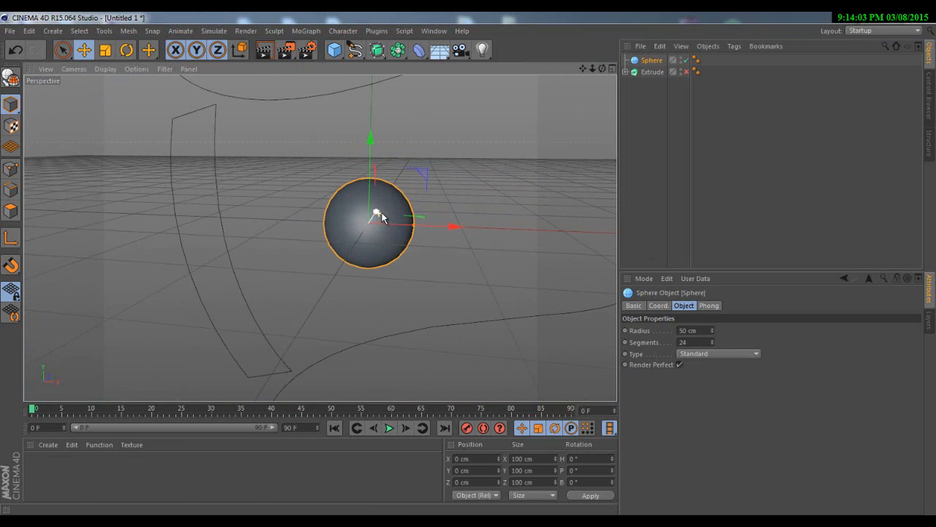
pyautogui.click(338, 51)
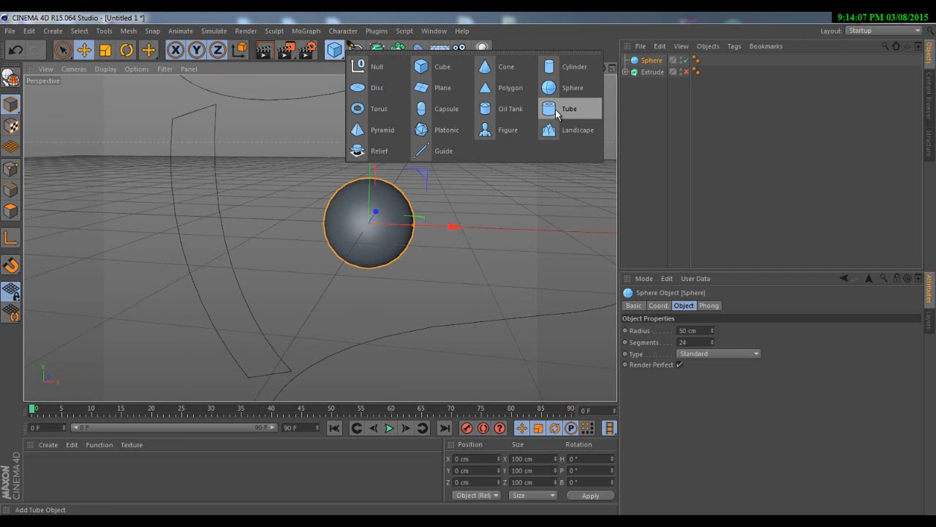
pyautogui.click(557, 110)
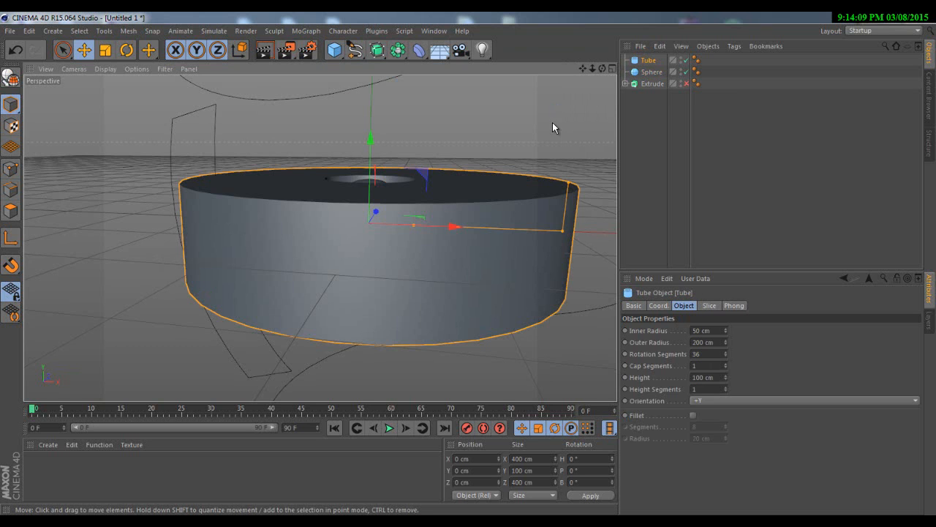
# Rotate the tube to a pitch of 90° so its opening faces the front.
pyautogui.scroll(5, 468, 267)
pyautogui.scroll(-4, 468, 261)
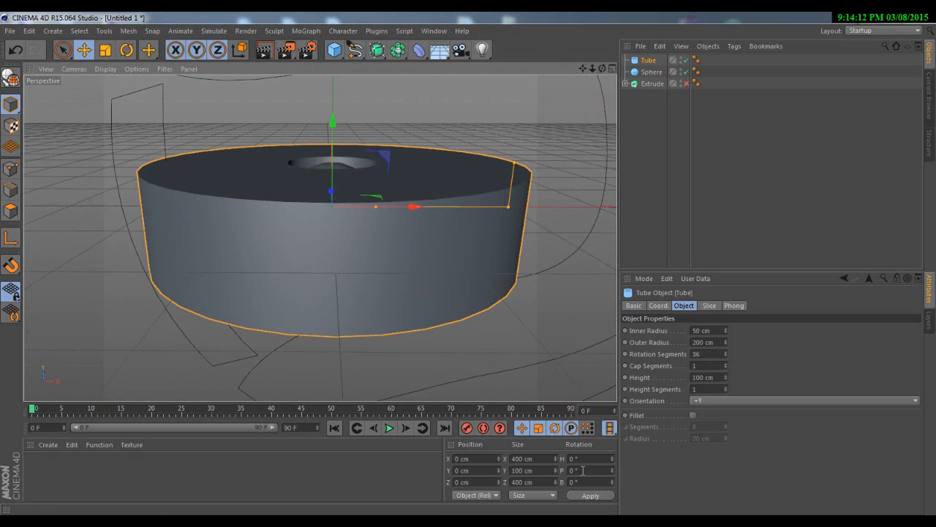
pyautogui.click(583, 471)
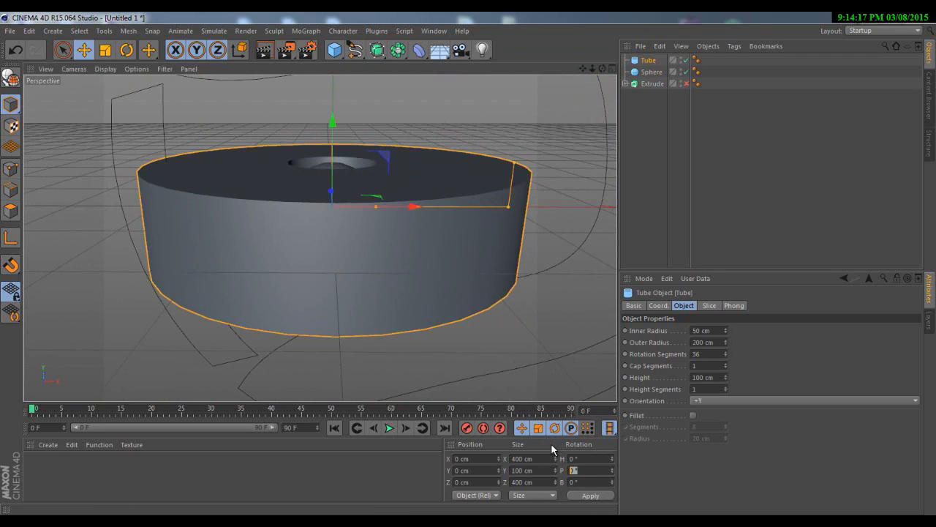
pyautogui.click(586, 496)
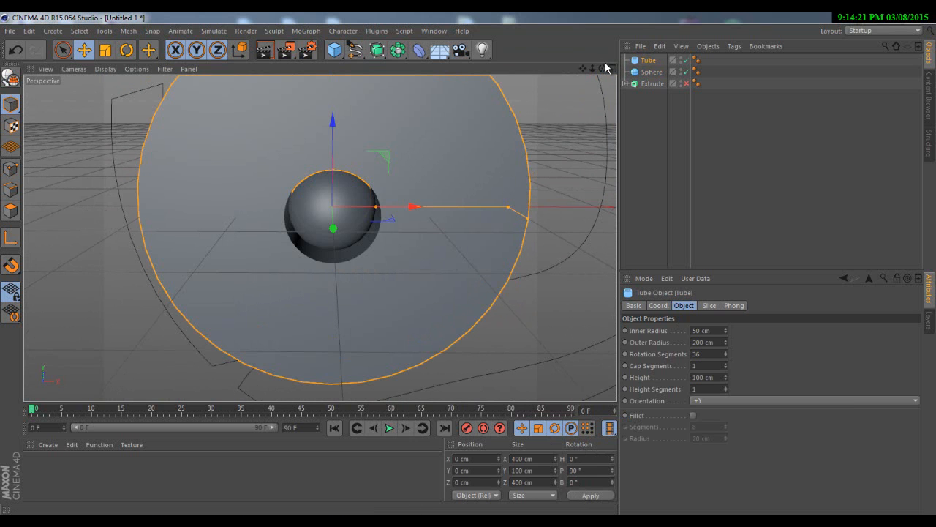
# Compare the sphere's radius with the tube's inner radius and set the tube's outer radius to 60 cm.
pyautogui.keyDown('alt'); pyautogui.moveTo(469, 261); pyautogui.dragTo(469, 267); pyautogui.keyUp('alt')
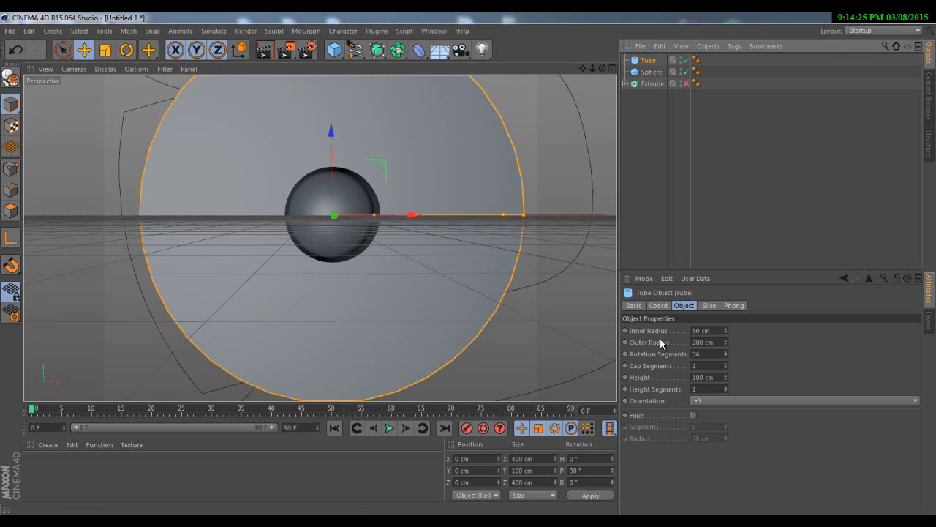
pyautogui.click(652, 73)
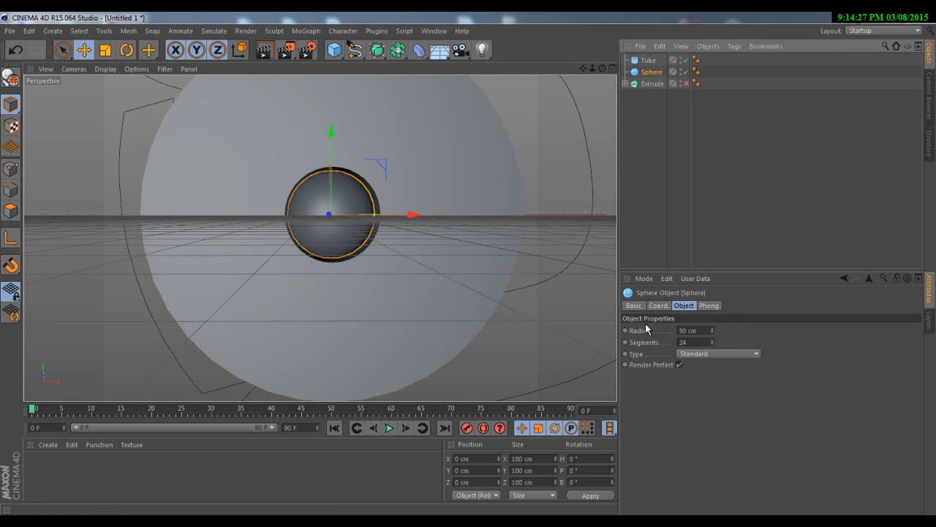
pyautogui.click(649, 60)
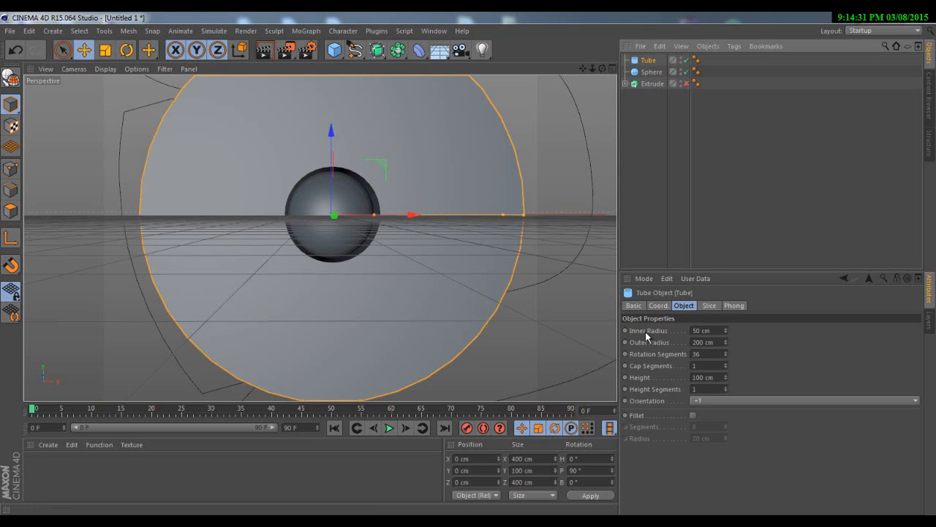
pyautogui.doubleClick(706, 343)
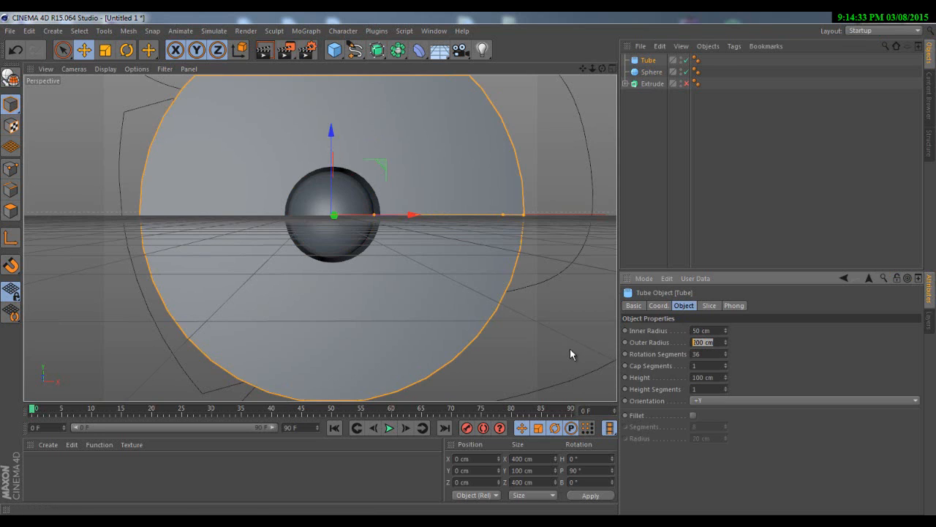
pyautogui.moveTo(726, 342); pyautogui.dragTo(726, 344)
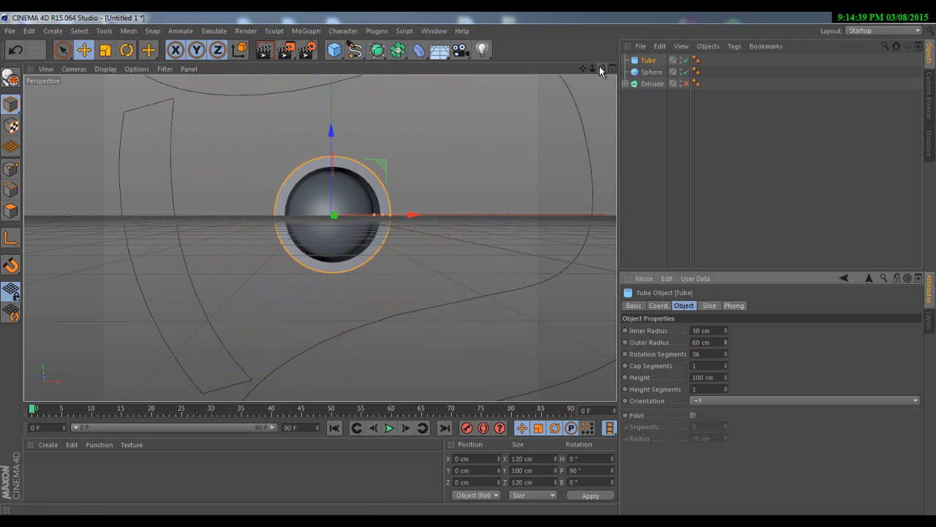
# Set the tube's height to 40 cm so it forms a narrow ring around the sphere.
pyautogui.moveTo(603, 68); pyautogui.dragTo(469, 264)
pyautogui.scroll(3, 343, 219)
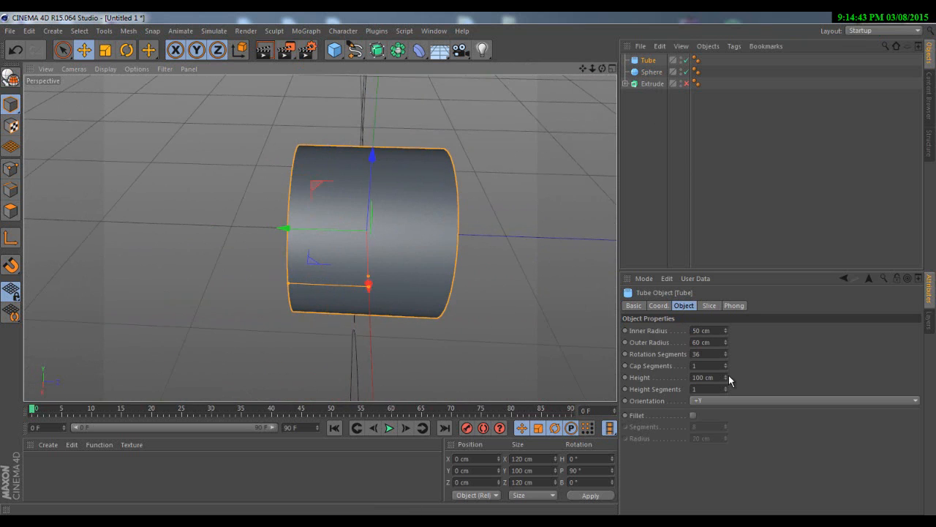
pyautogui.moveTo(726, 377); pyautogui.dragTo(725, 377)
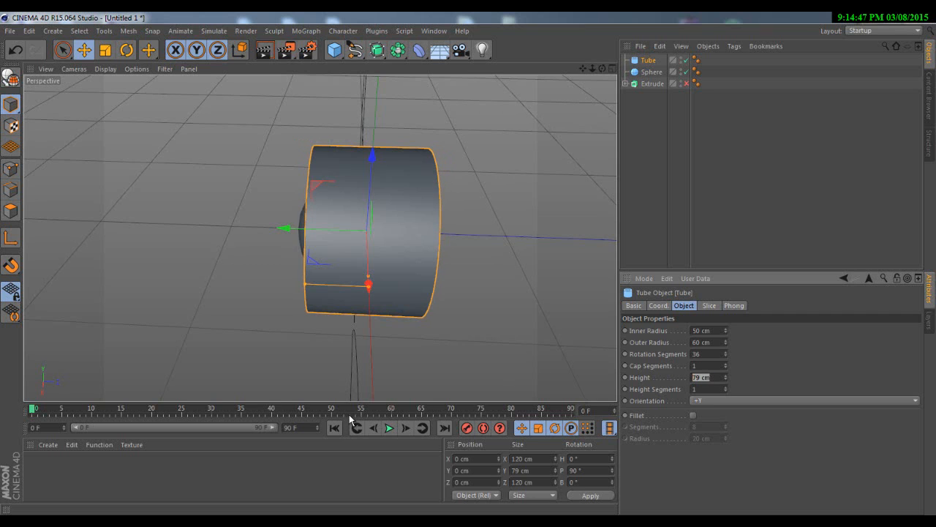
pyautogui.press('Return')
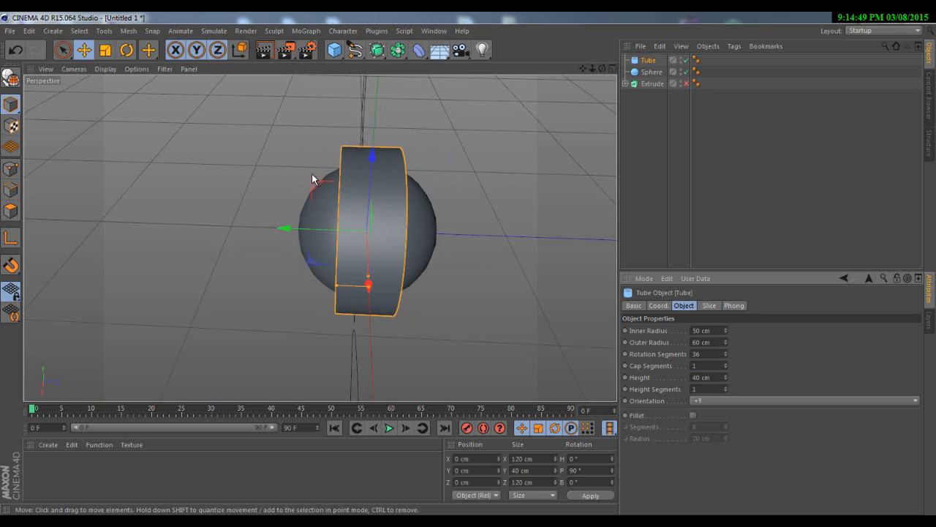
# Check the gap between the sphere and the ring, and enable Fillet on the tube.
pyautogui.moveTo(601, 71)
pyautogui.mouseDown()
pyautogui.moveTo(466, 268)
pyautogui.moveTo(601, 68)
pyautogui.mouseUp()
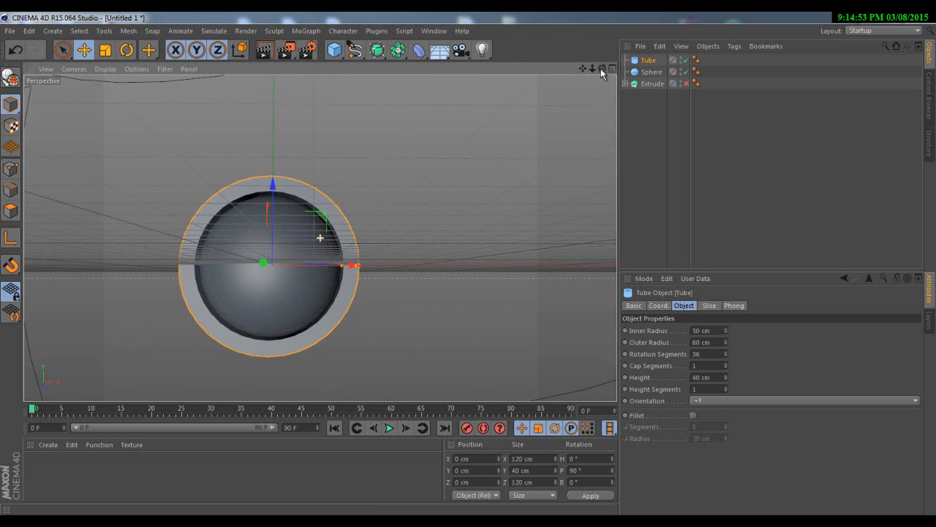
pyautogui.scroll(5, 310, 235)
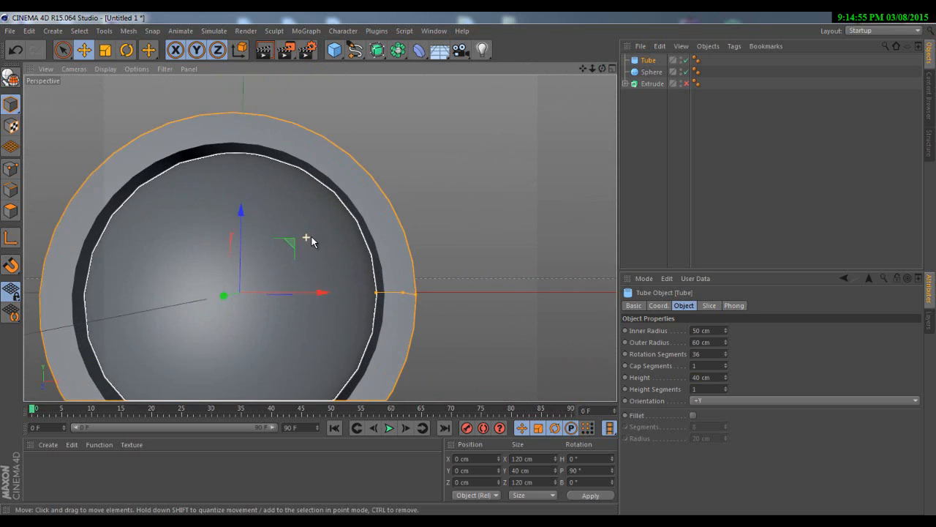
pyautogui.scroll(-5, 345, 221)
pyautogui.scroll(3, 338, 218)
pyautogui.scroll(4, 374, 194)
pyautogui.scroll(2, 278, 241)
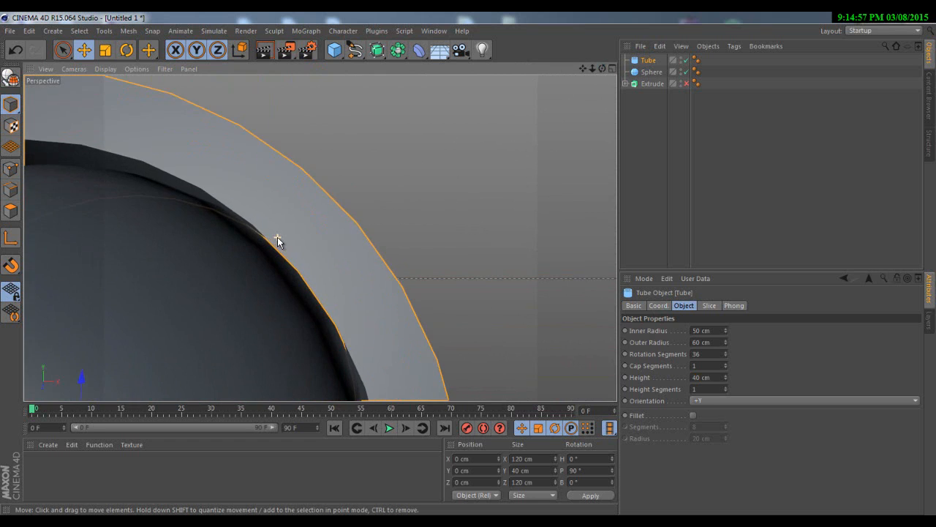
pyautogui.scroll(-5, 278, 241)
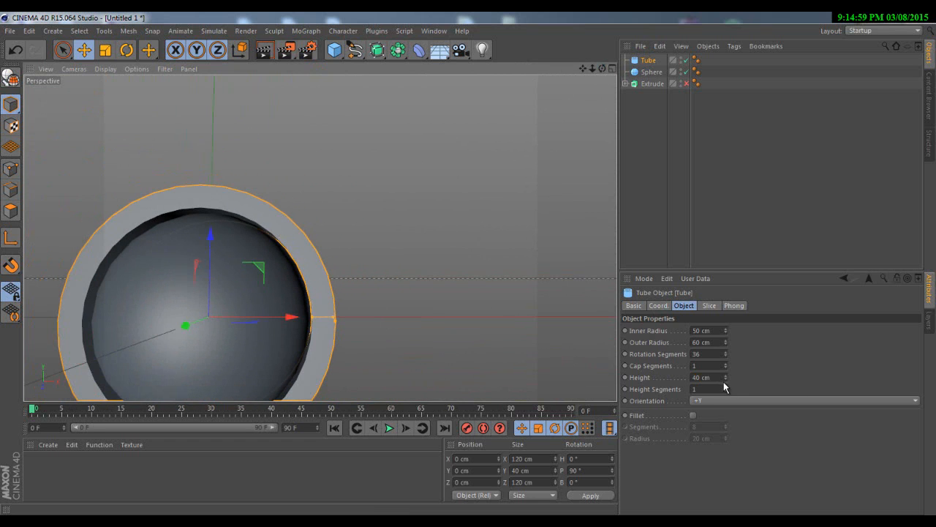
pyautogui.moveTo(585, 67); pyautogui.dragTo(653, 234)
pyautogui.click(694, 415)
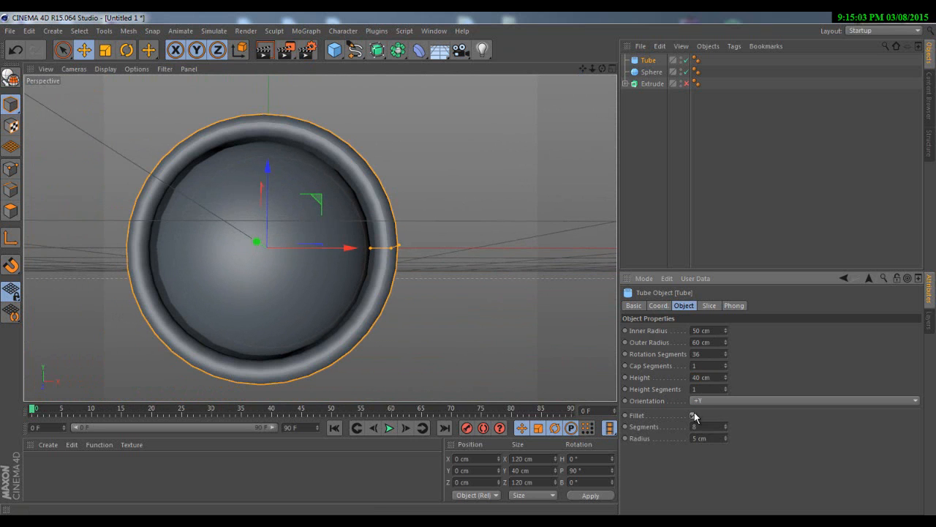
# Set the tube's fillet radius to 1 cm for tighter rounded edges.
pyautogui.moveTo(601, 69); pyautogui.dragTo(466, 256)
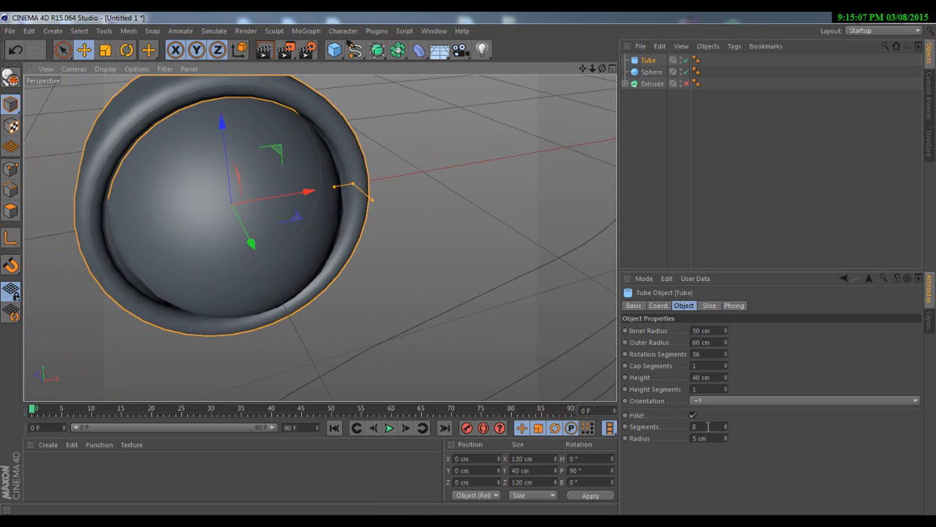
pyautogui.click(711, 438)
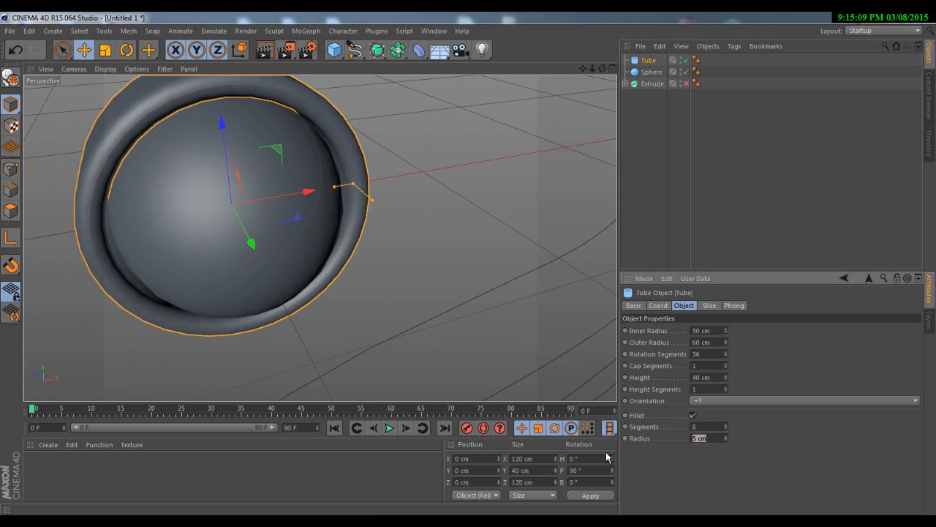
pyautogui.press('Return')
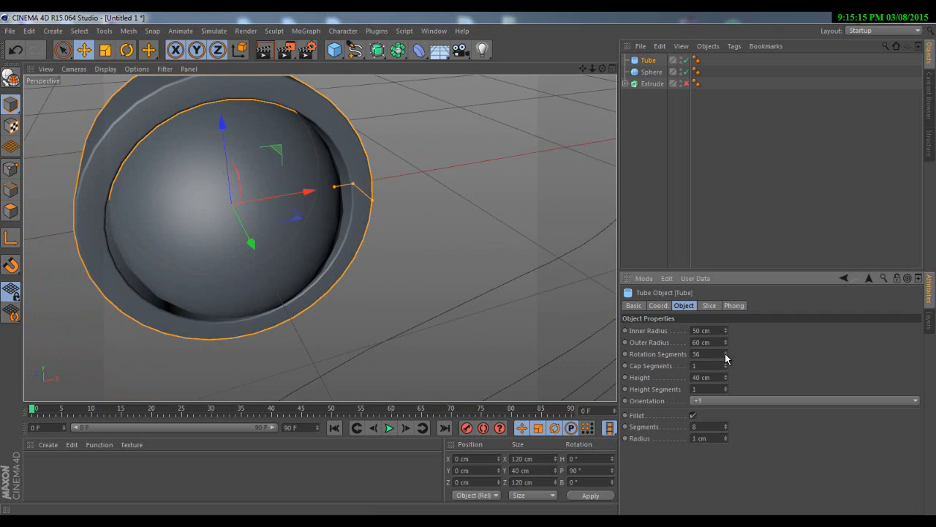
# Set the tube's rotation segments to 145 to smooth the ring's outline.
pyautogui.moveTo(726, 357); pyautogui.dragTo(727, 354)
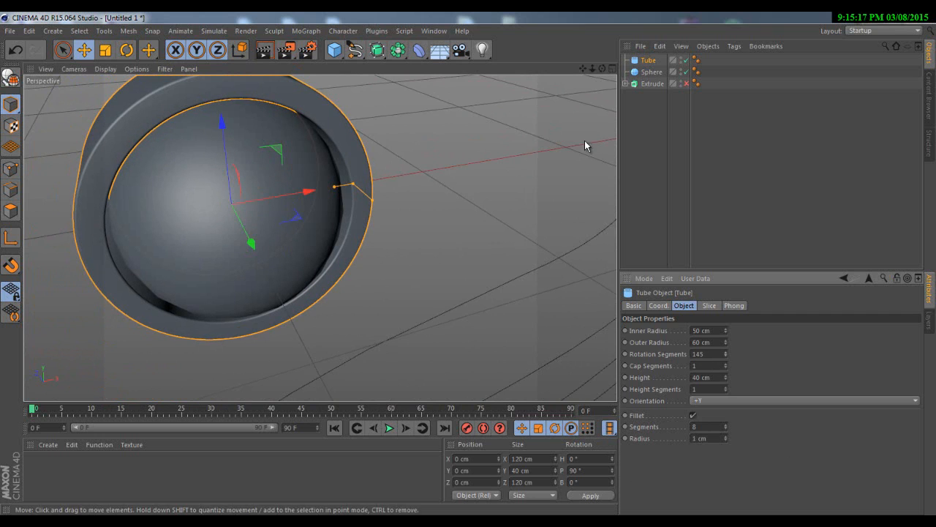
pyautogui.moveTo(602, 69); pyautogui.dragTo(468, 267)
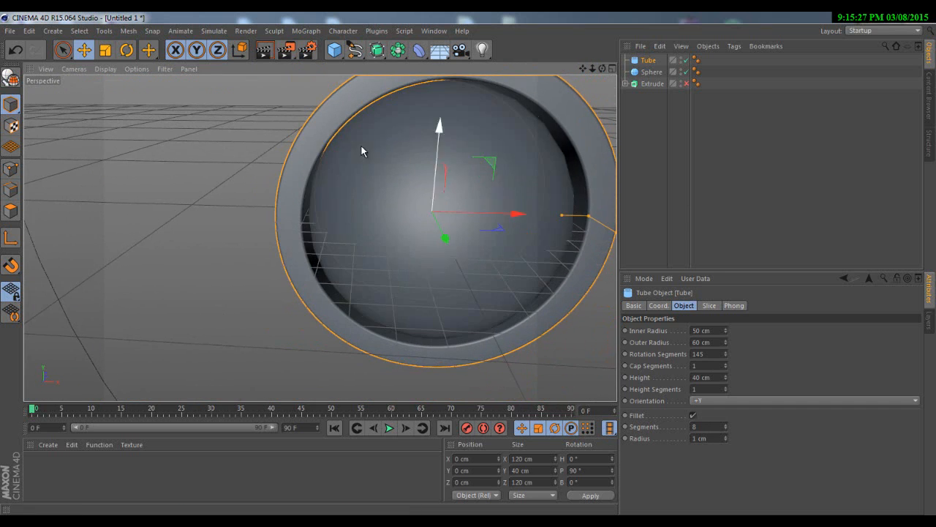
pyautogui.moveTo(583, 68); pyautogui.dragTo(494, 283)
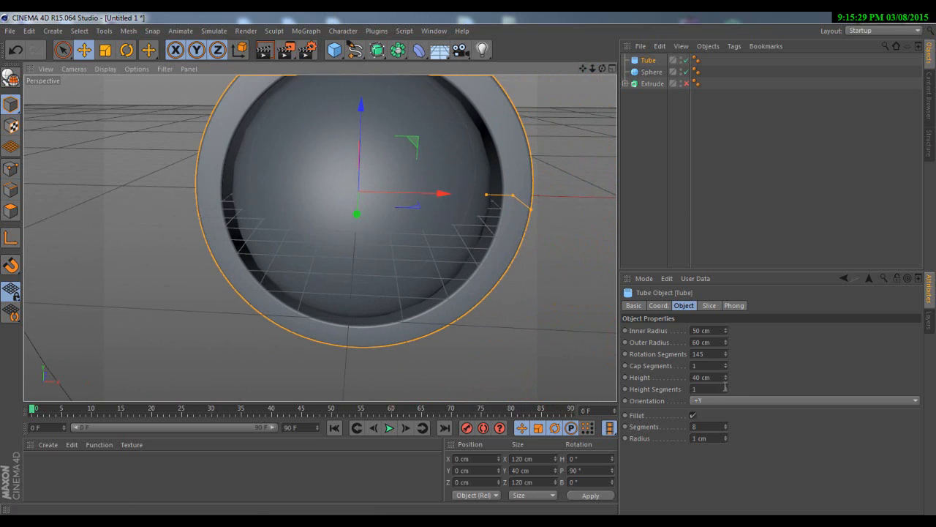
# Reduce the tube's rotation segments to 12 to give the ring a faceted outline.
pyautogui.click(724, 353)
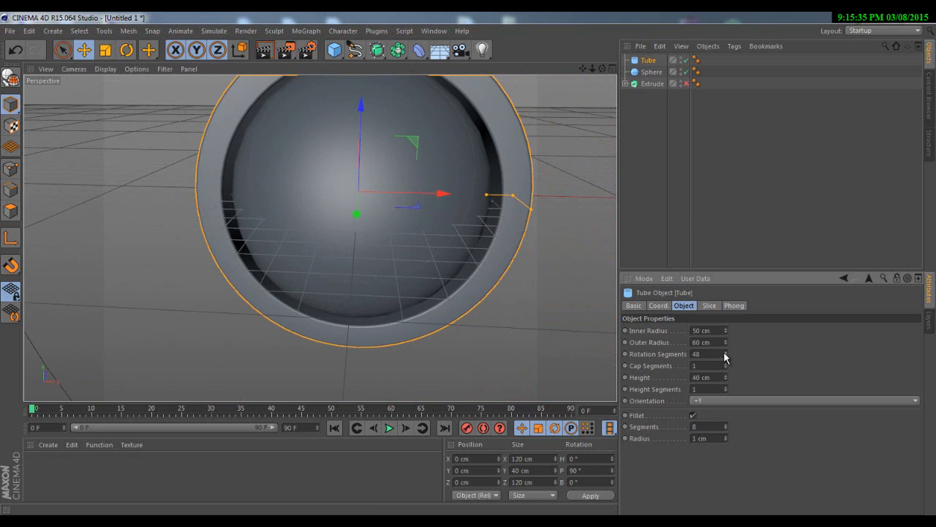
pyautogui.moveTo(724, 353); pyautogui.dragTo(724, 352)
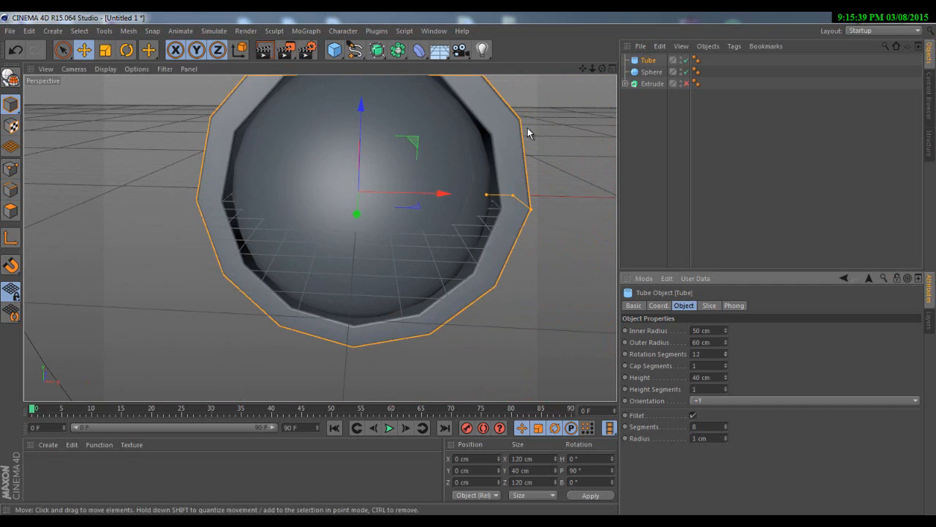
pyautogui.scroll(-3, 530, 133)
pyautogui.moveTo(468, 264); pyautogui.dragTo(468, 263)
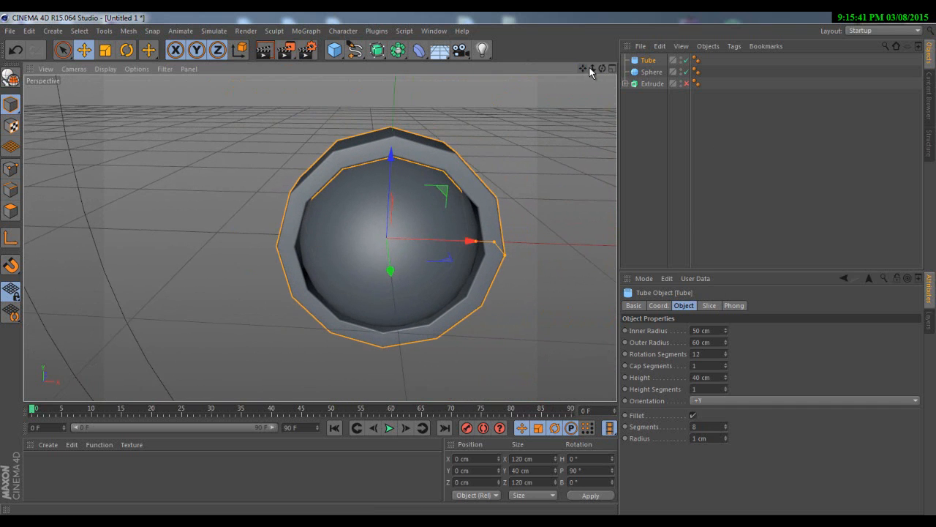
pyautogui.moveTo(603, 71); pyautogui.dragTo(468, 264)
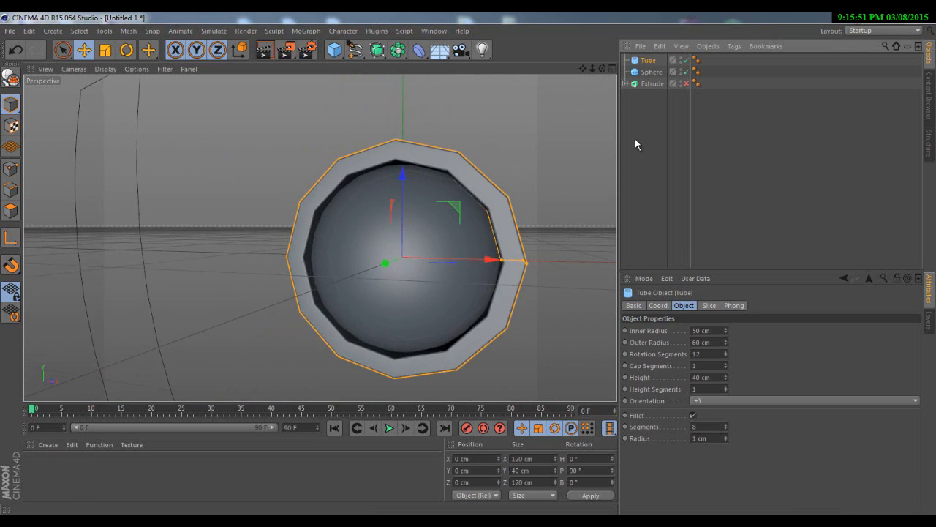
# Duplicate the 12-segment tube in place and set the copy's rotation segments to 234.
pyautogui.keyDown('ctrl'); pyautogui.moveTo(648, 65); pyautogui.dragTo(643, 157); pyautogui.keyUp('ctrl')
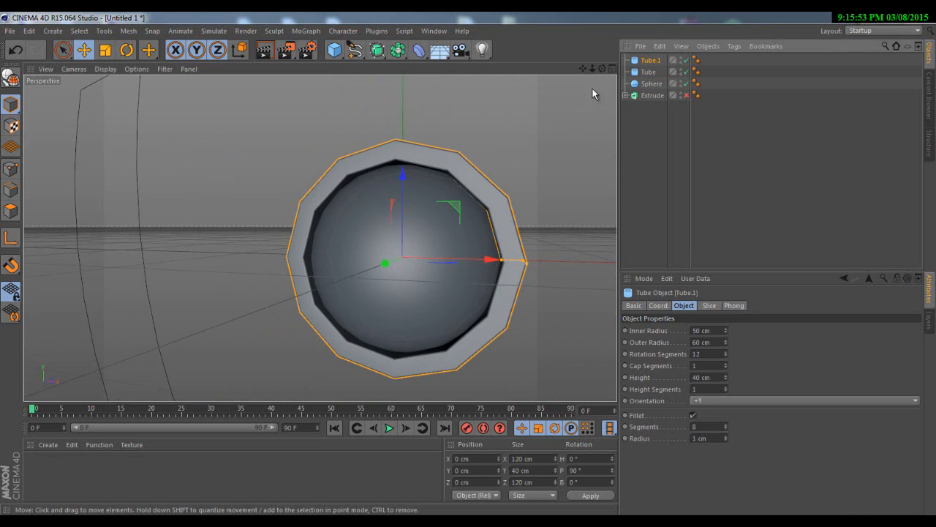
pyautogui.moveTo(602, 68); pyautogui.dragTo(470, 263)
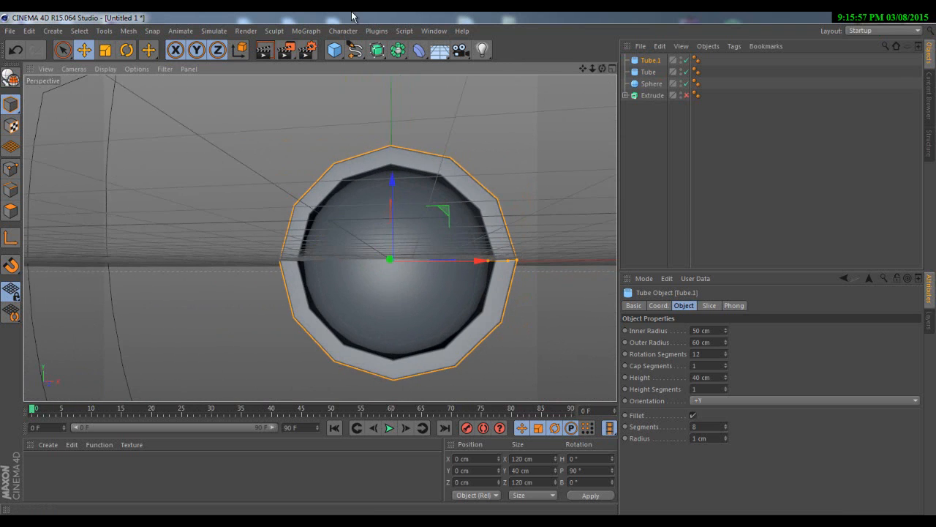
pyautogui.click(335, 49)
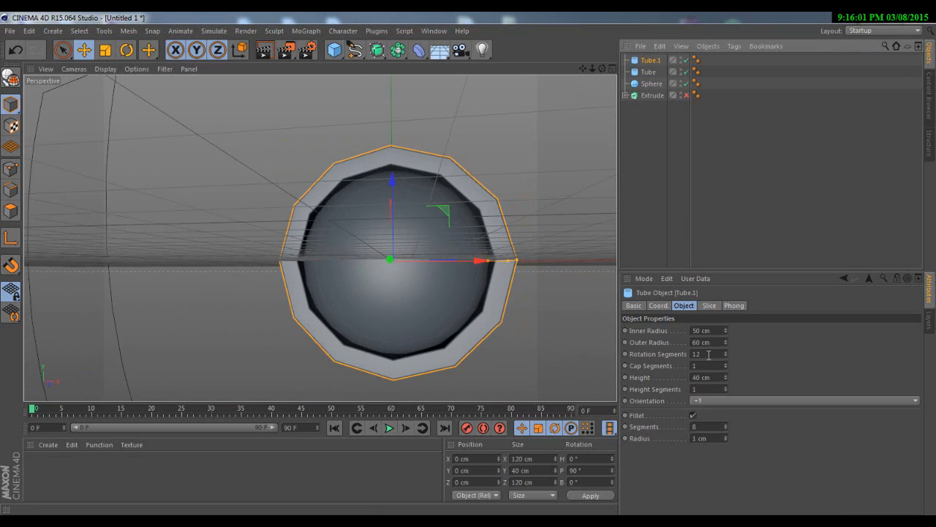
pyautogui.moveTo(724, 353); pyautogui.dragTo(725, 351)
pyautogui.moveTo(602, 68); pyautogui.dragTo(495, 226)
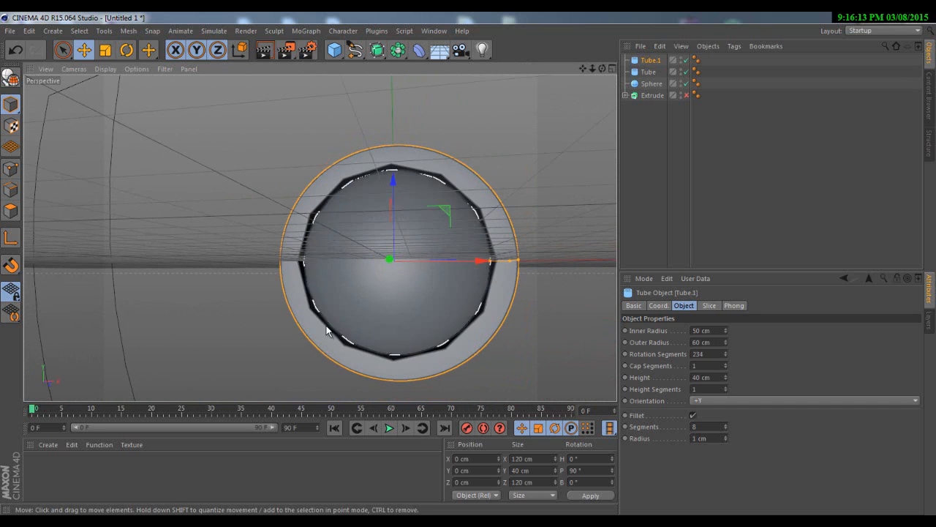
pyautogui.moveTo(598, 70); pyautogui.dragTo(469, 263)
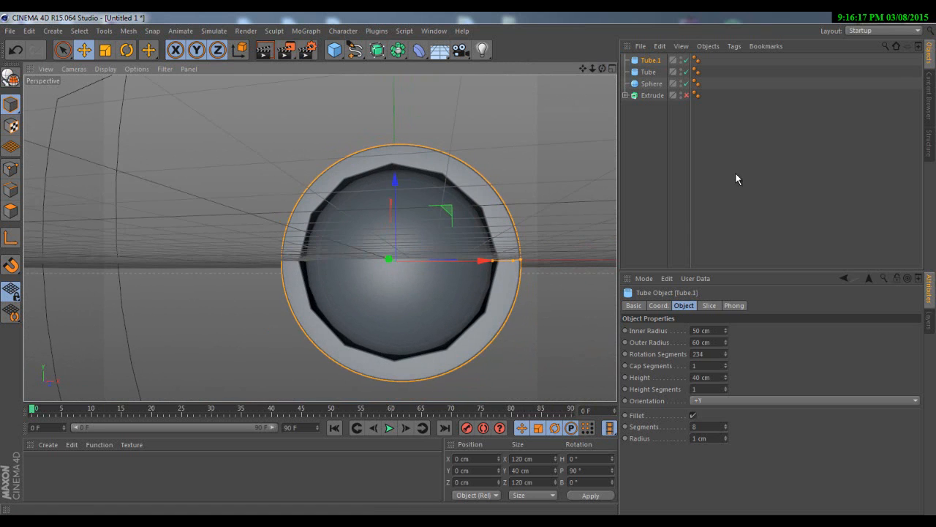
pyautogui.click(735, 173)
pyautogui.moveTo(602, 68); pyautogui.dragTo(431, 103)
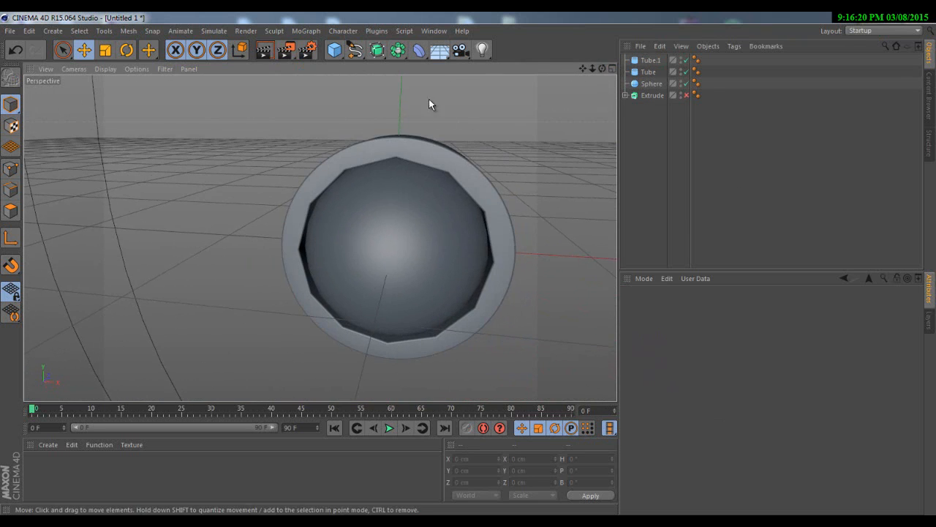
# Duplicate the smooth Tube.1 ring and set the new copy's outer radius to 69 cm.
pyautogui.click(647, 73)
pyautogui.click(650, 61)
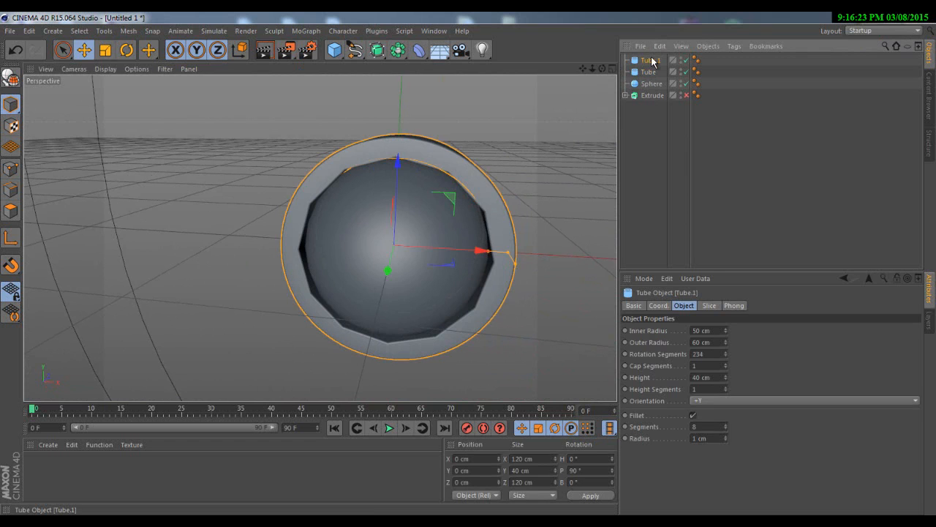
pyautogui.hotkey('ctrl', 'c')
pyautogui.hotkey('ctrl', 'v')
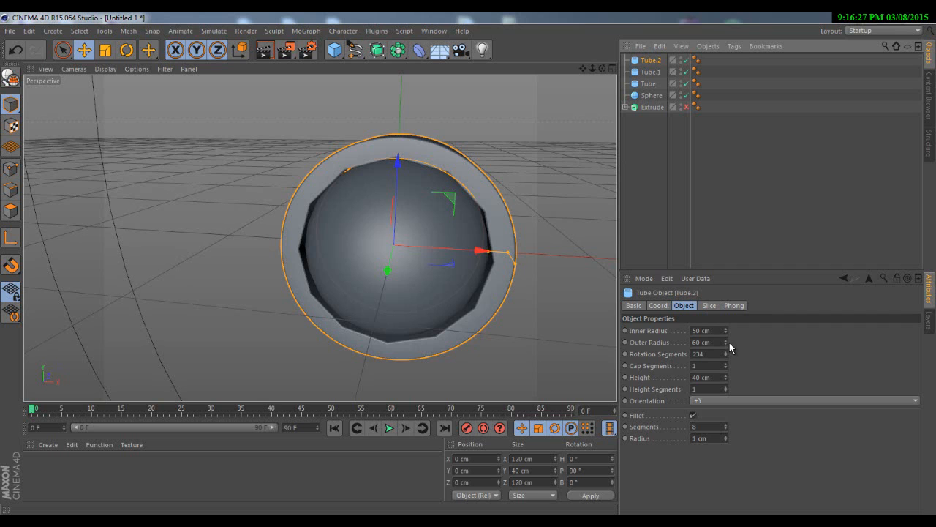
pyautogui.moveTo(729, 344); pyautogui.dragTo(727, 346)
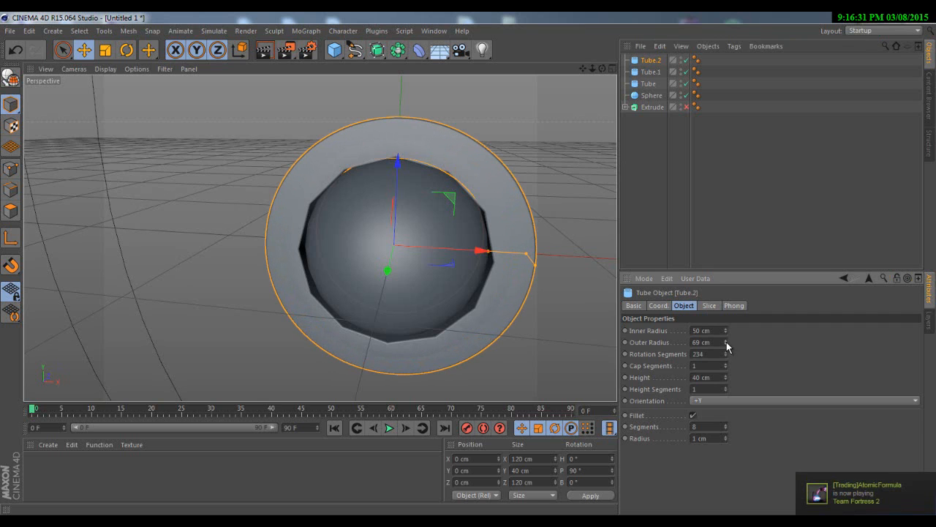
# Reduce the height of the 69 cm radius ring to 24 cm.
pyautogui.moveTo(603, 68); pyautogui.dragTo(467, 263)
pyautogui.moveTo(469, 264); pyautogui.dragTo(469, 264)
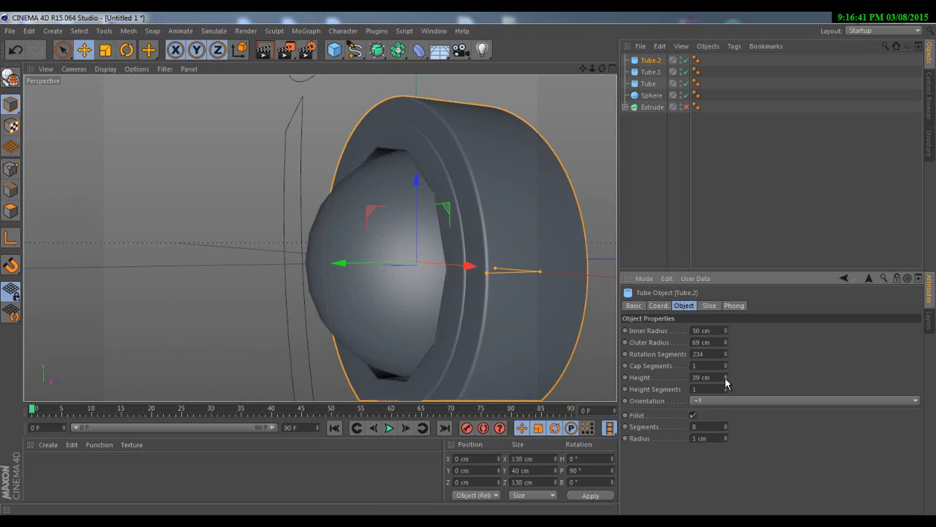
pyautogui.moveTo(726, 379); pyautogui.dragTo(726, 380)
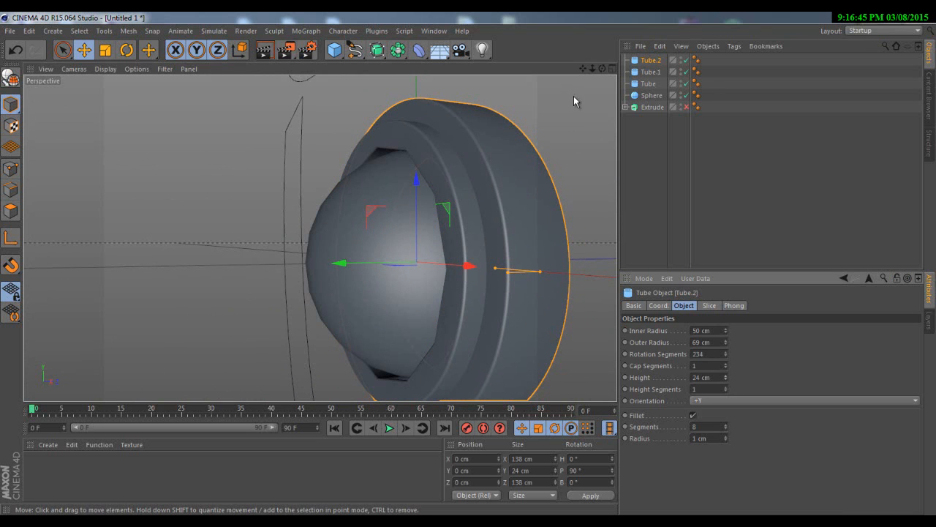
pyautogui.moveTo(602, 68); pyautogui.dragTo(643, 249)
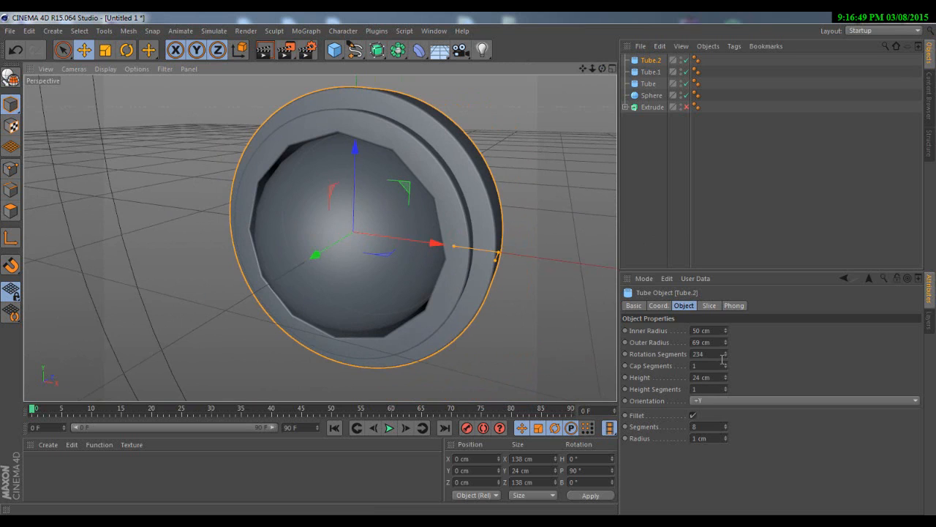
# Set the outermost tube's rotation segments to 5 so its corners protrude around the ring.
pyautogui.moveTo(726, 360); pyautogui.dragTo(726, 359)
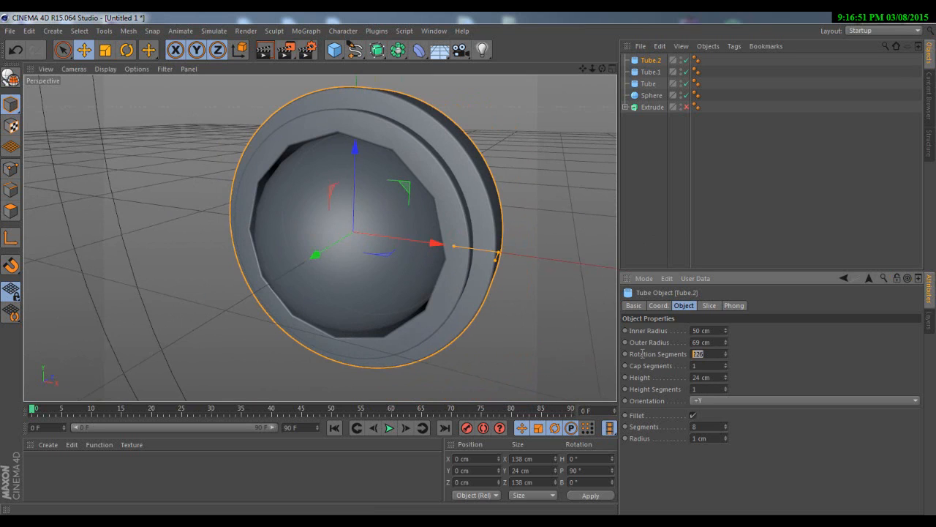
pyautogui.write('5')
pyautogui.press('Return')
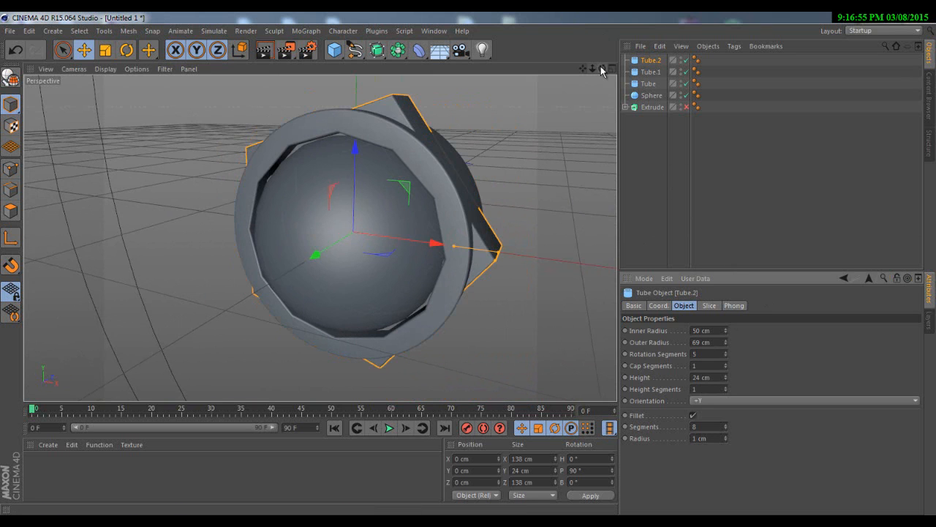
pyautogui.moveTo(602, 68); pyautogui.dragTo(469, 268)
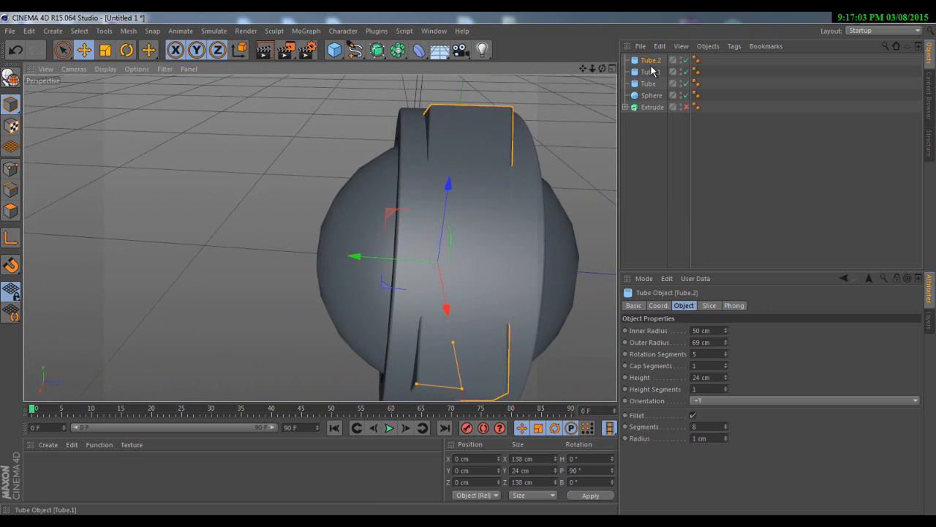
# Make the five-sided Tube.2 editable and select the outward-facing polygons at its protruding corners.
pyautogui.press('c')
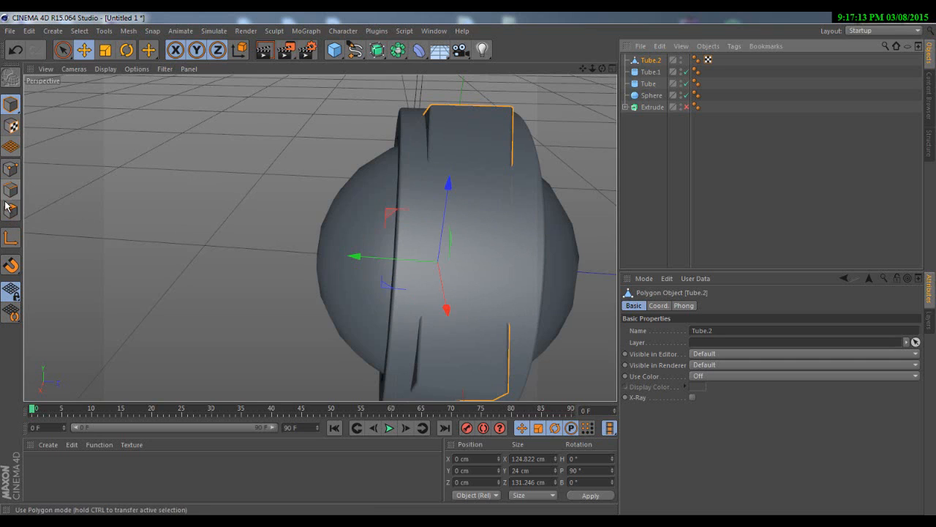
pyautogui.click(10, 212)
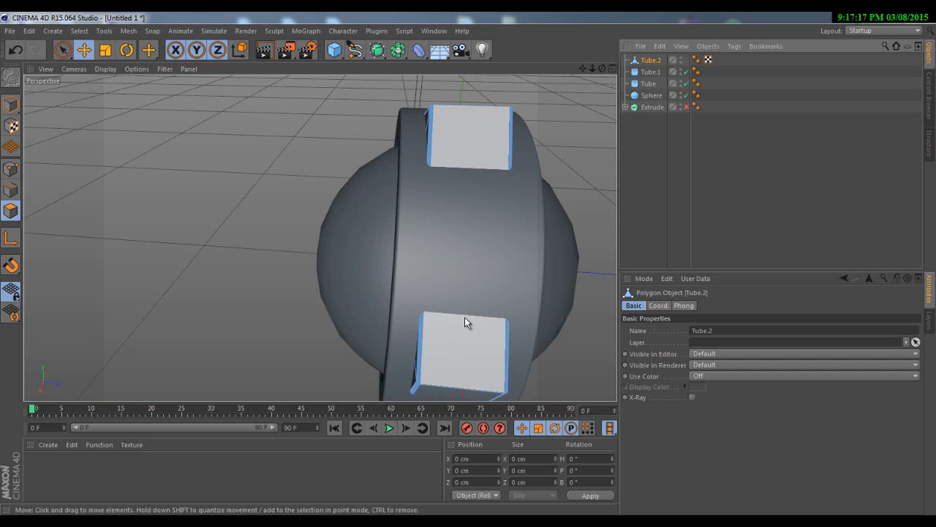
pyautogui.click(470, 143)
pyautogui.moveTo(602, 68); pyautogui.dragTo(598, 80)
pyautogui.click(501, 177)
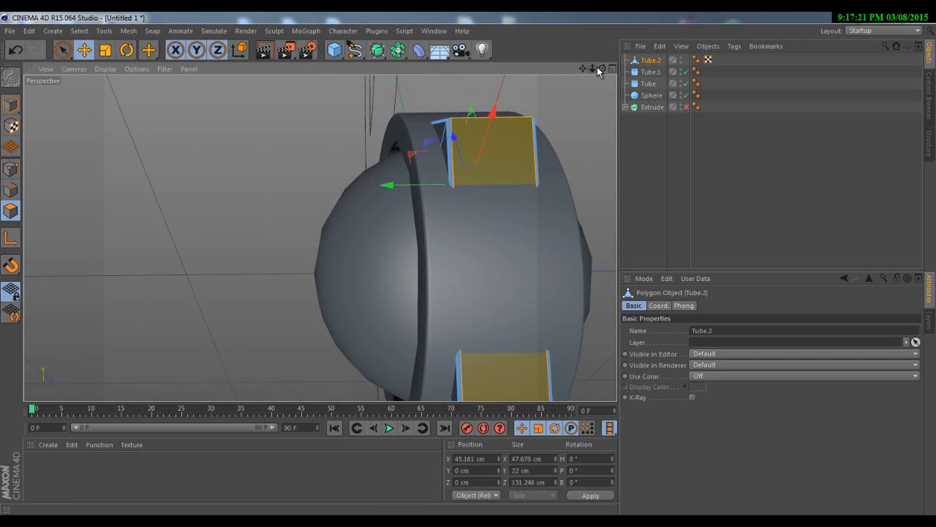
pyautogui.moveTo(469, 264); pyautogui.dragTo(469, 262)
pyautogui.keyDown('shift'); pyautogui.click(530, 156); pyautogui.keyUp('shift')
pyautogui.scroll(-6, 536, 228)
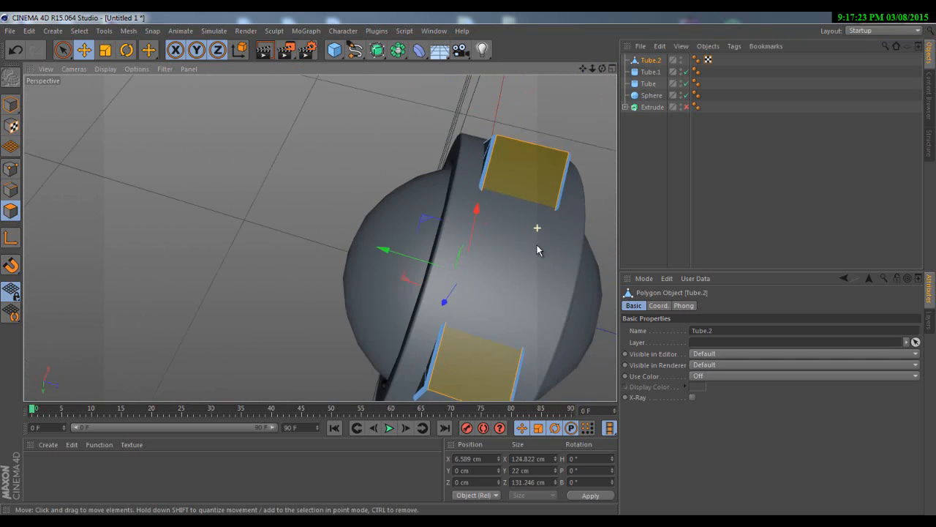
pyautogui.moveTo(602, 69); pyautogui.dragTo(457, 179)
pyautogui.keyDown('shift'); pyautogui.click(473, 208); pyautogui.keyUp('shift')
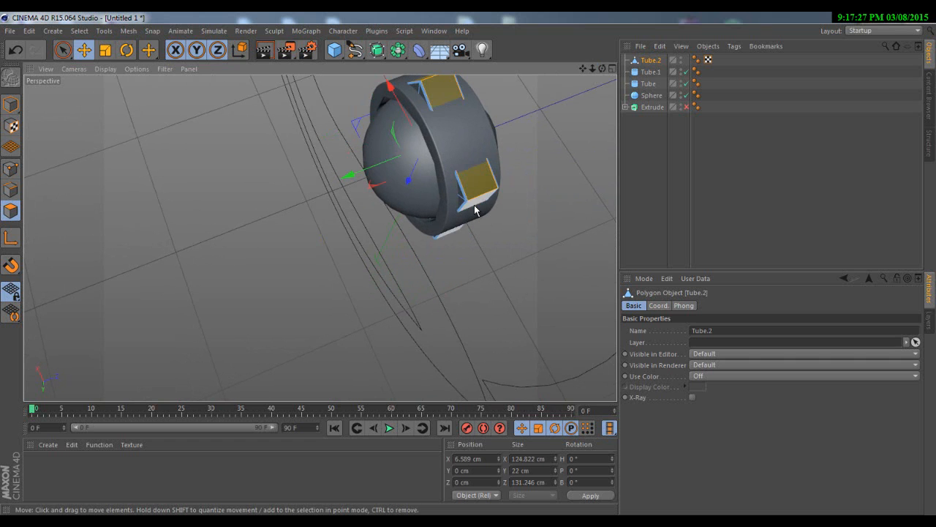
pyautogui.moveTo(602, 69); pyautogui.dragTo(470, 269)
# Try to extrude the selected corner polygons outward by about 6.4 cm.
pyautogui.rightClick(422, 152)
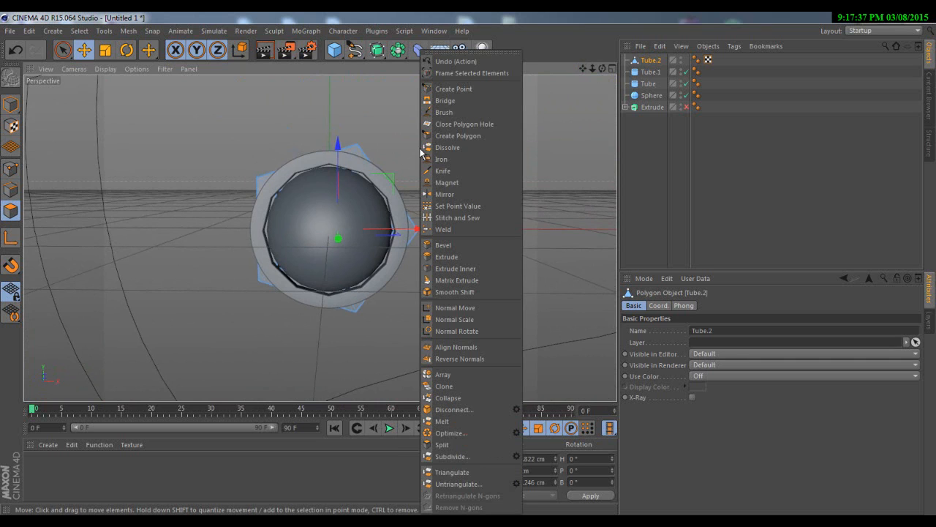
pyautogui.click(444, 258)
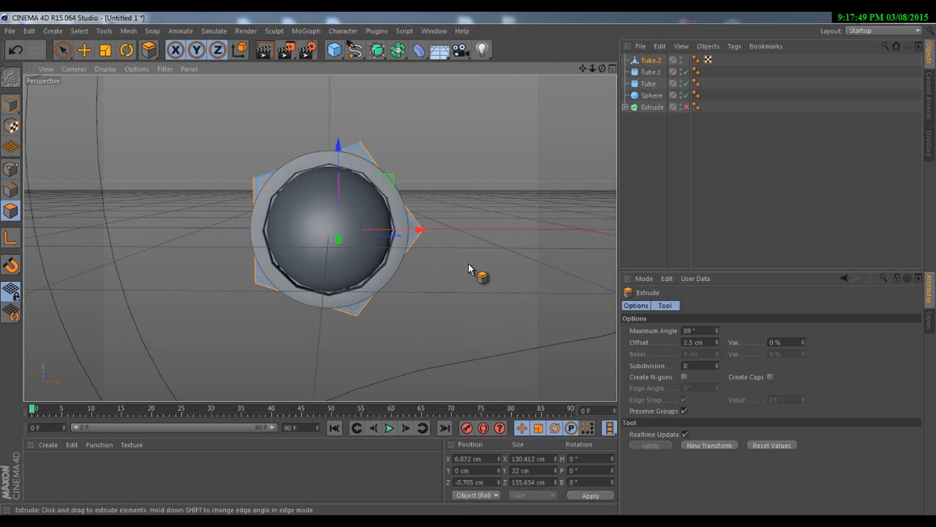
pyautogui.moveTo(469, 268); pyautogui.dragTo(472, 268)
pyautogui.hotkey('ctrl', 'z')
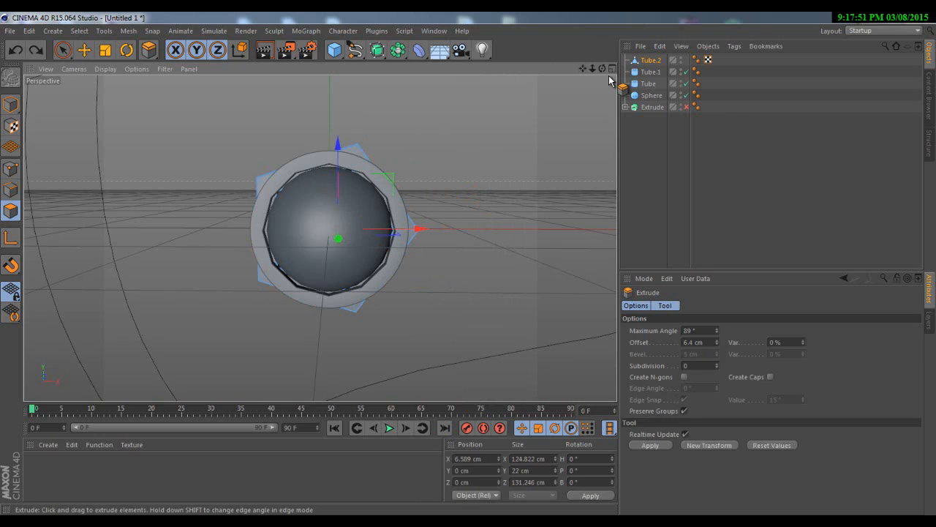
# Disable the Tube.1 and Tube rings and switch to Extrude Inner for the selected outer polygons of Tube.2.
pyautogui.moveTo(597, 69); pyautogui.dragTo(227, 175)
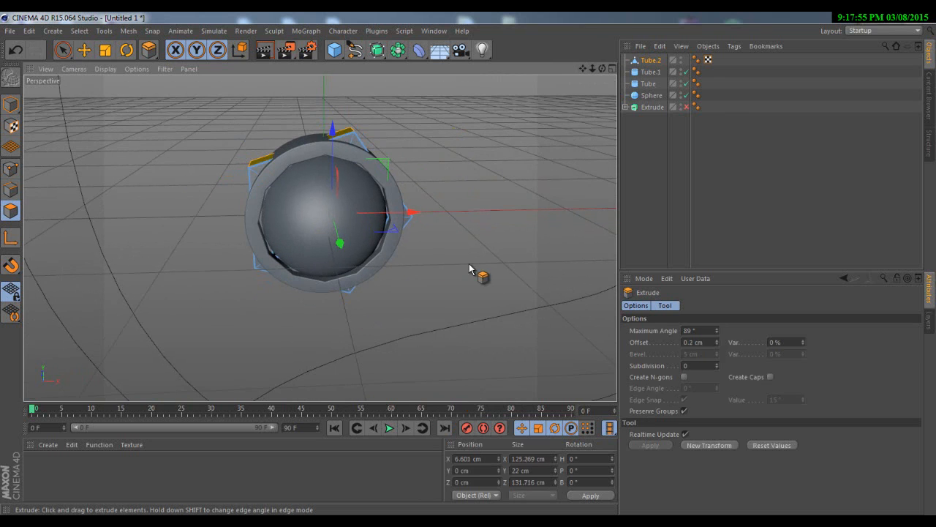
pyautogui.moveTo(470, 269); pyautogui.dragTo(369, 322)
pyautogui.rightClick(369, 322)
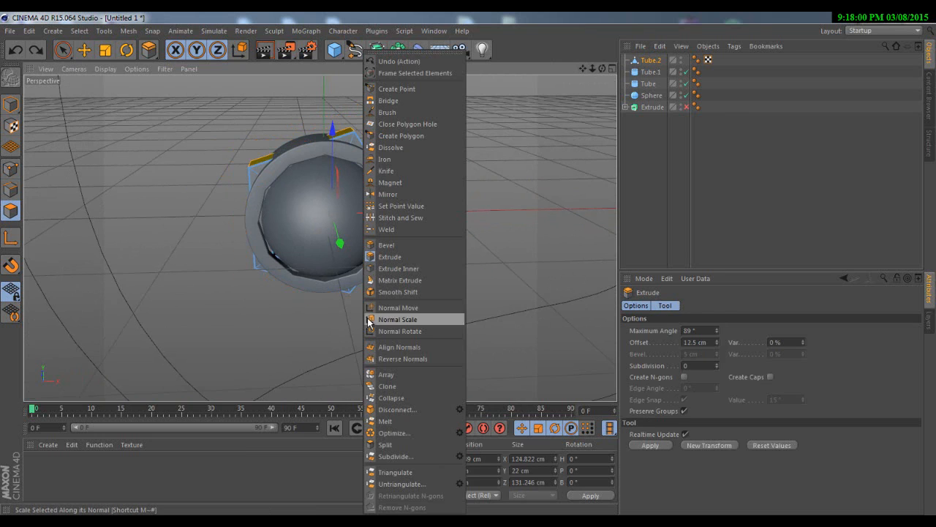
pyautogui.click(390, 268)
pyautogui.click(687, 73)
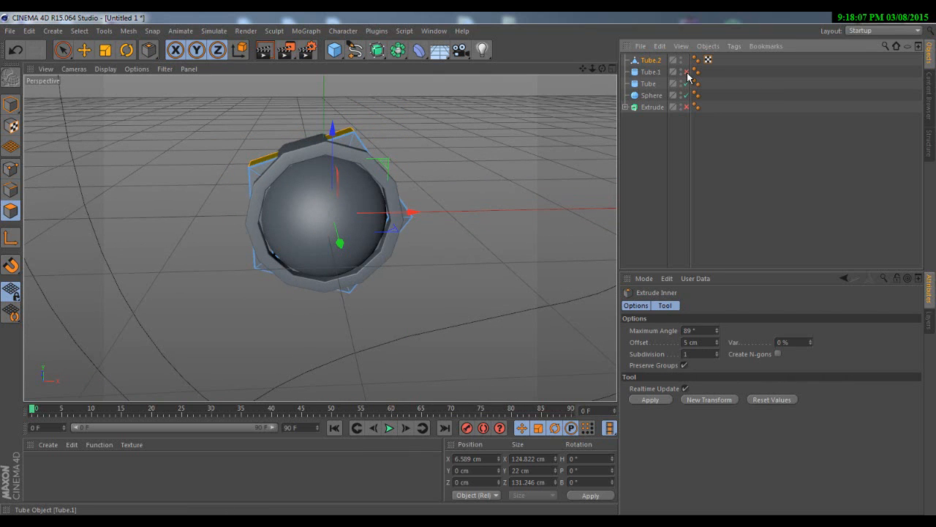
pyautogui.click(687, 84)
# Inset the selected outer polygons of the five-sided Tube.2 by 3.6 cm with Extrude Inner.
pyautogui.keyDown('alt'); pyautogui.moveTo(265, 163); pyautogui.dragTo(638, 95, button='right'); pyautogui.keyUp('alt')
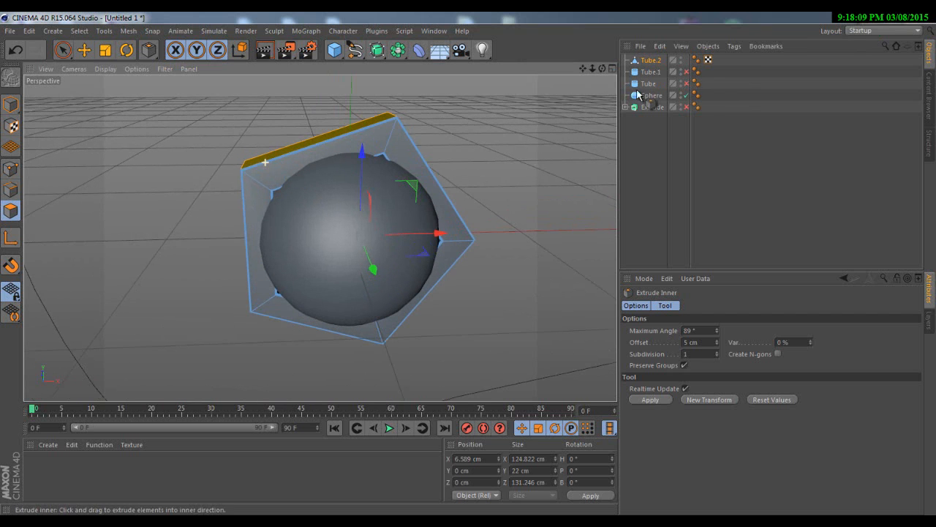
pyautogui.moveTo(603, 71); pyautogui.dragTo(469, 268)
pyautogui.click(469, 268)
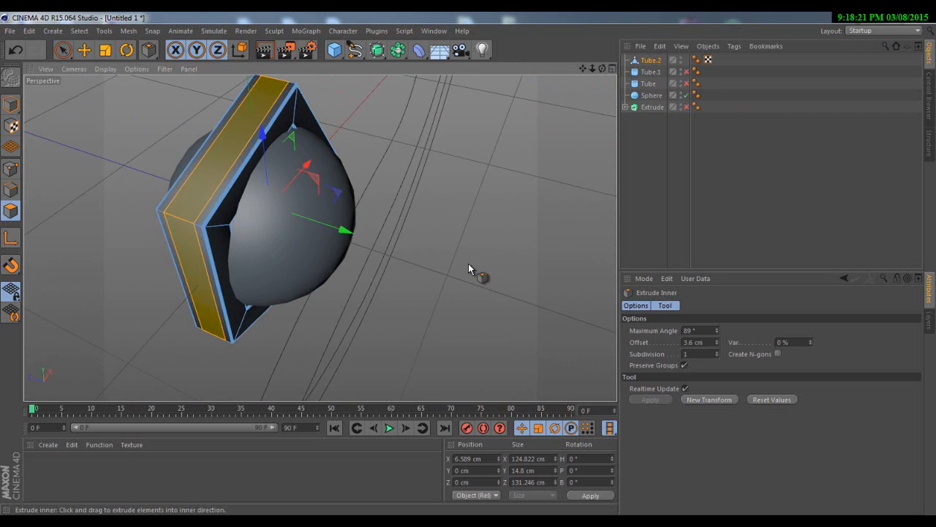
# Select a single inset face on the outer side of the five-sided Tube.2.
pyautogui.moveTo(602, 69); pyautogui.dragTo(471, 269)
pyautogui.keyDown('shift'); pyautogui.click(424, 209); pyautogui.keyUp('shift')
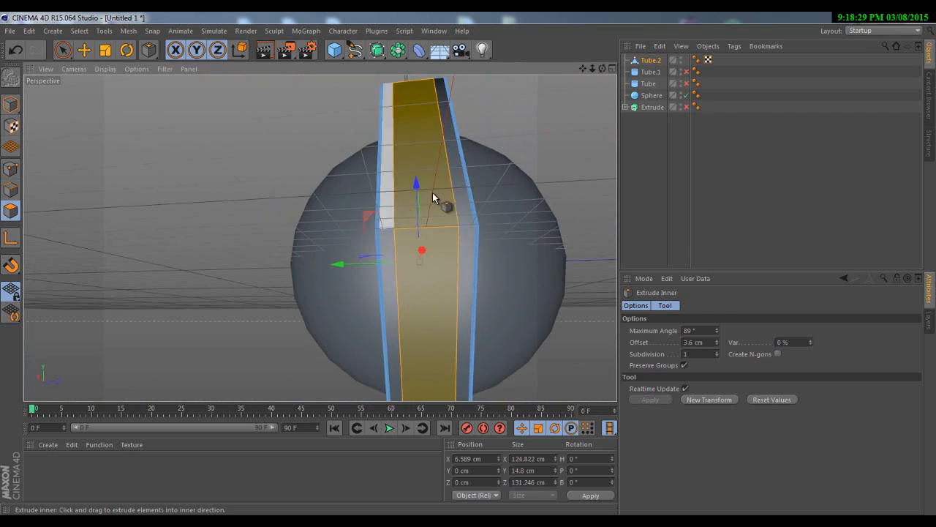
pyautogui.scroll(-5, 523, 181)
pyautogui.moveTo(602, 68); pyautogui.dragTo(530, 166)
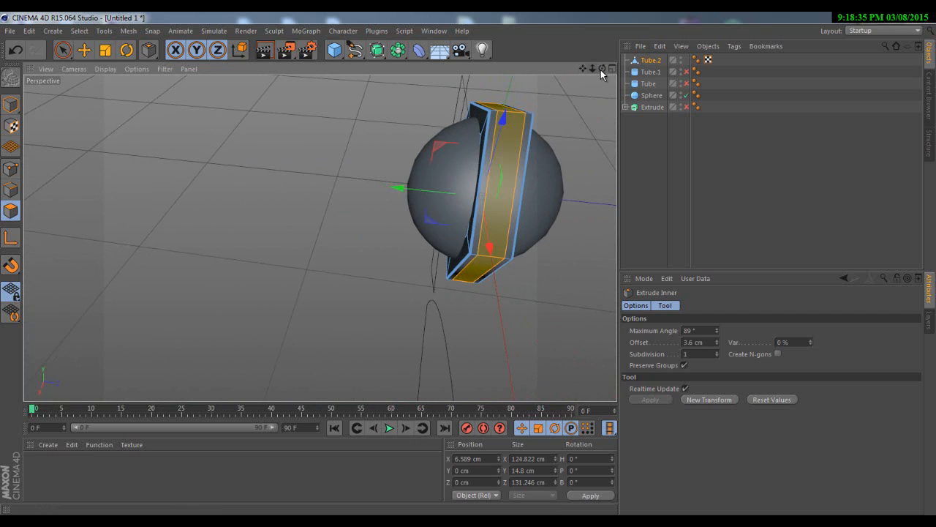
pyautogui.moveTo(600, 70); pyautogui.dragTo(490, 242)
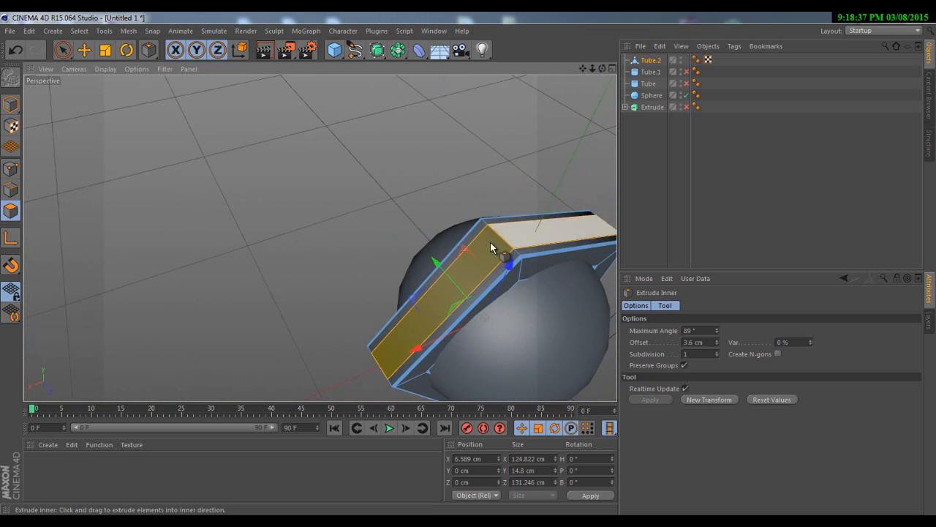
pyautogui.moveTo(602, 69); pyautogui.dragTo(334, 249)
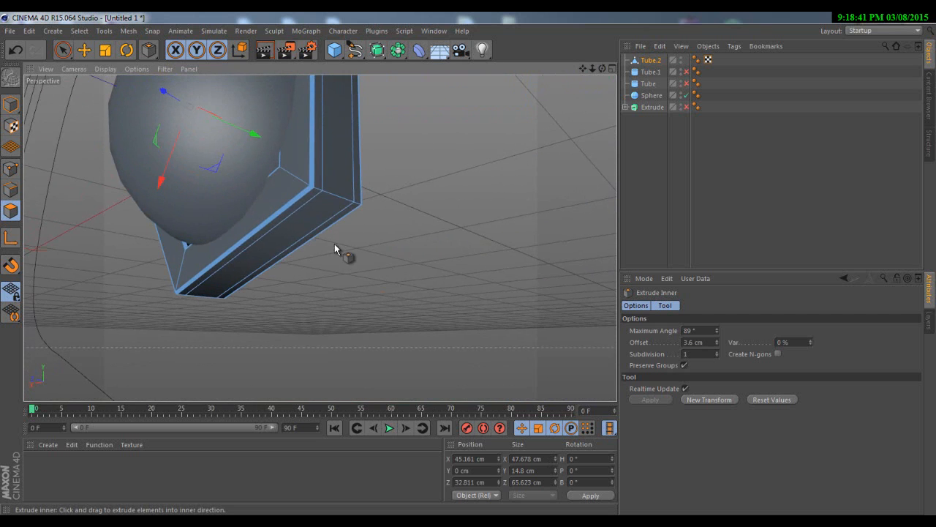
pyautogui.moveTo(322, 213)
pyautogui.mouseDown()
pyautogui.moveTo(341, 203)
pyautogui.moveTo(328, 219)
pyautogui.moveTo(368, 202)
pyautogui.moveTo(334, 209)
pyautogui.mouseUp()
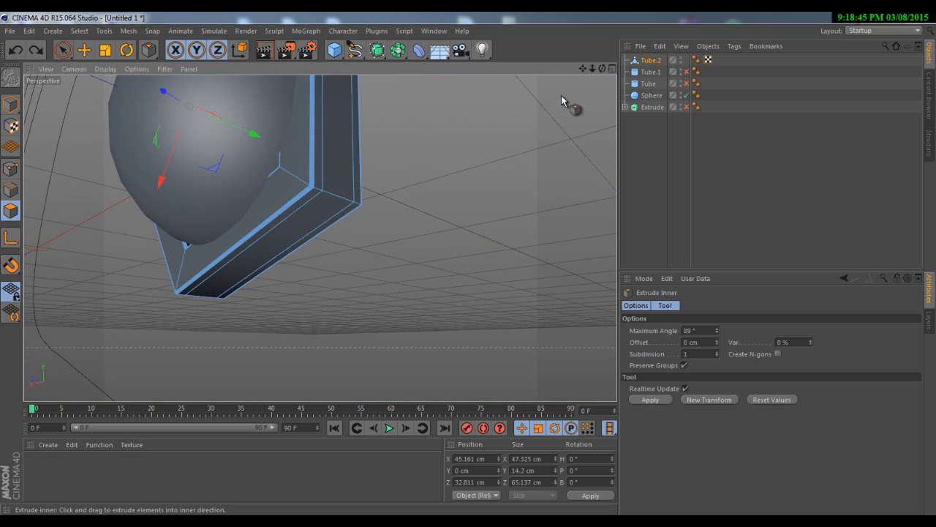
pyautogui.scroll(10, 477, 270)
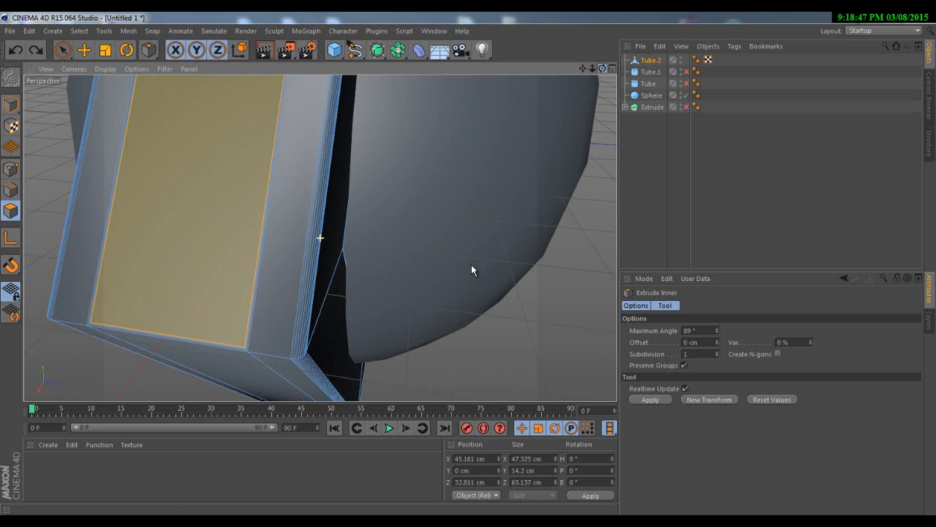
pyautogui.hotkey('ctrl', 'z')
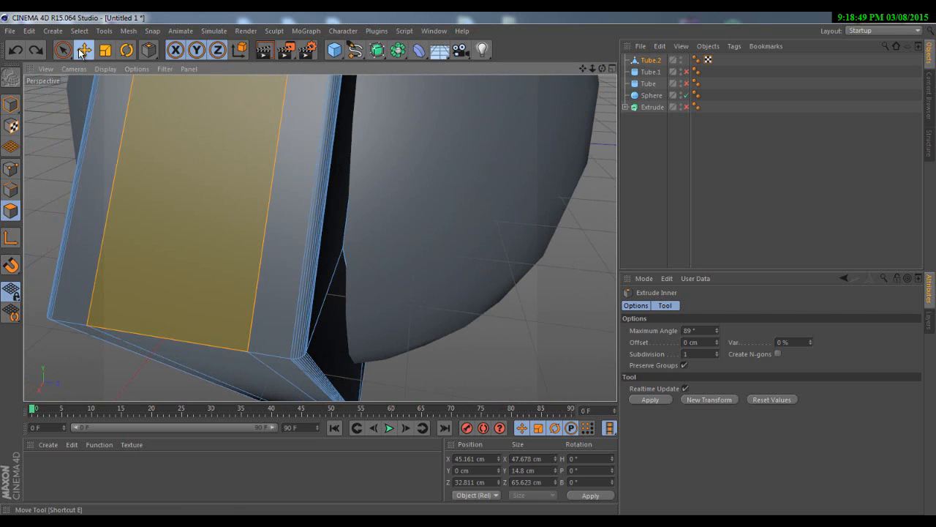
# Add a second, non-adjacent inset face on the outer side of Tube.2 to the selection with the Move tool.
pyautogui.click(80, 51)
pyautogui.moveTo(602, 69); pyautogui.dragTo(549, 126)
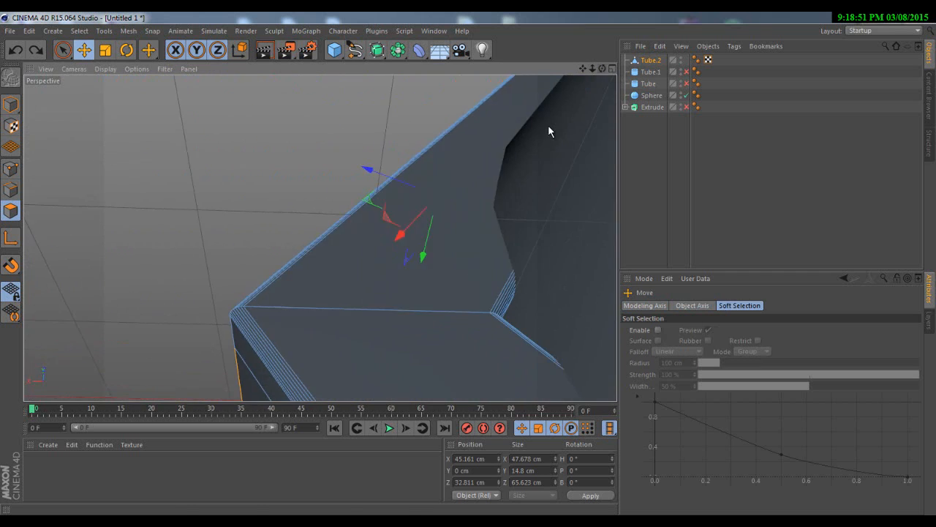
pyautogui.scroll(-10, 521, 179)
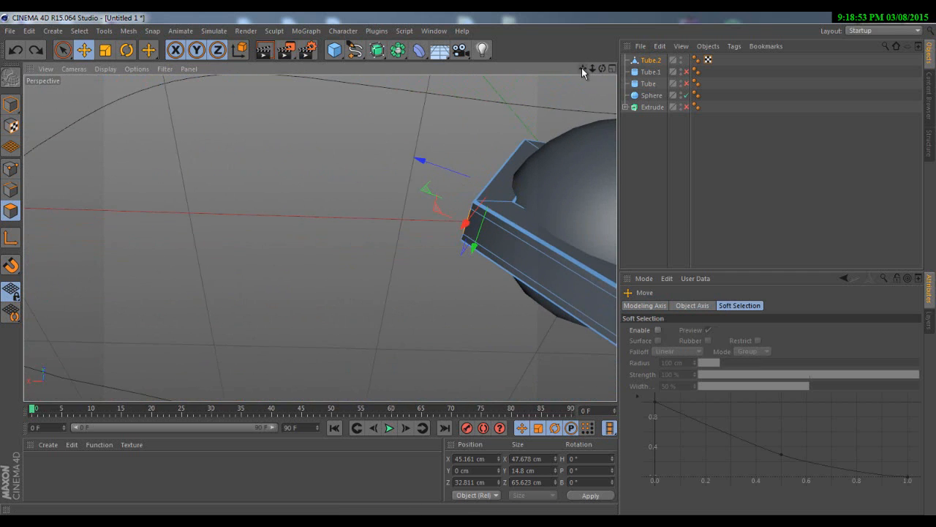
pyautogui.moveTo(582, 69); pyautogui.dragTo(467, 264)
pyautogui.keyDown('shift'); pyautogui.click(514, 286); pyautogui.keyUp('shift')
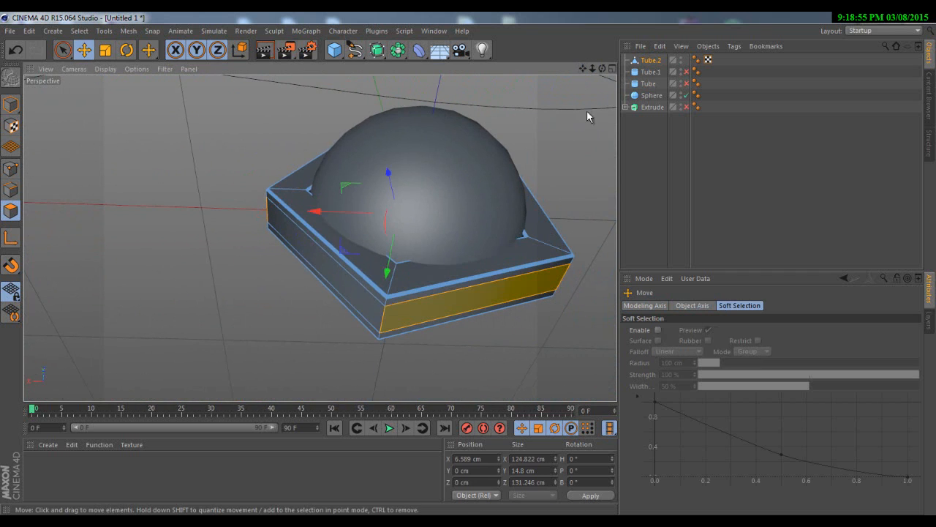
pyautogui.moveTo(602, 68); pyautogui.dragTo(504, 188)
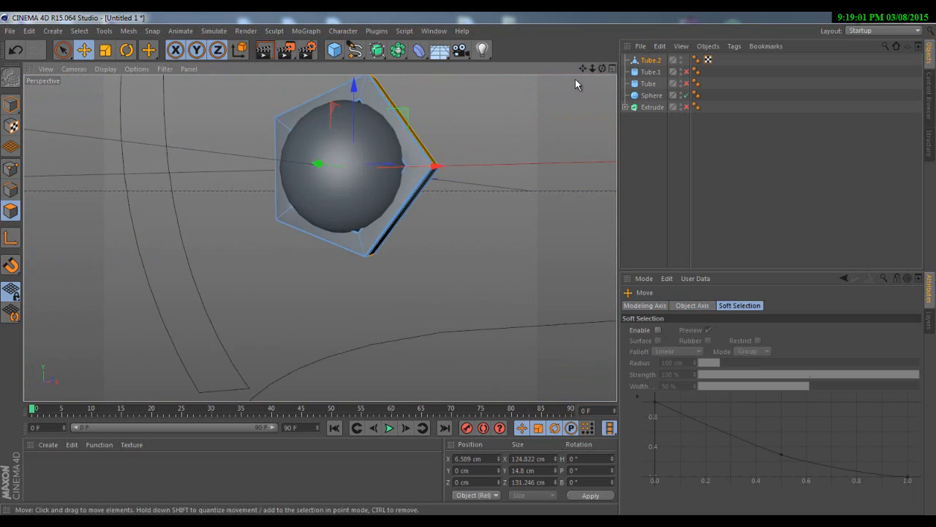
pyautogui.moveTo(583, 69); pyautogui.dragTo(517, 170)
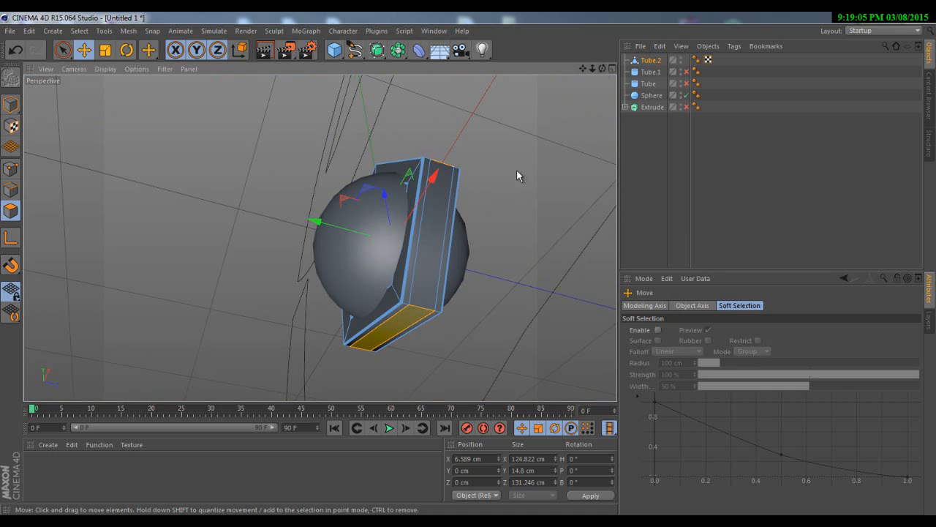
pyautogui.moveTo(469, 268)
pyautogui.mouseDown()
pyautogui.moveTo(455, 266)
pyautogui.moveTo(468, 268)
pyautogui.mouseUp()
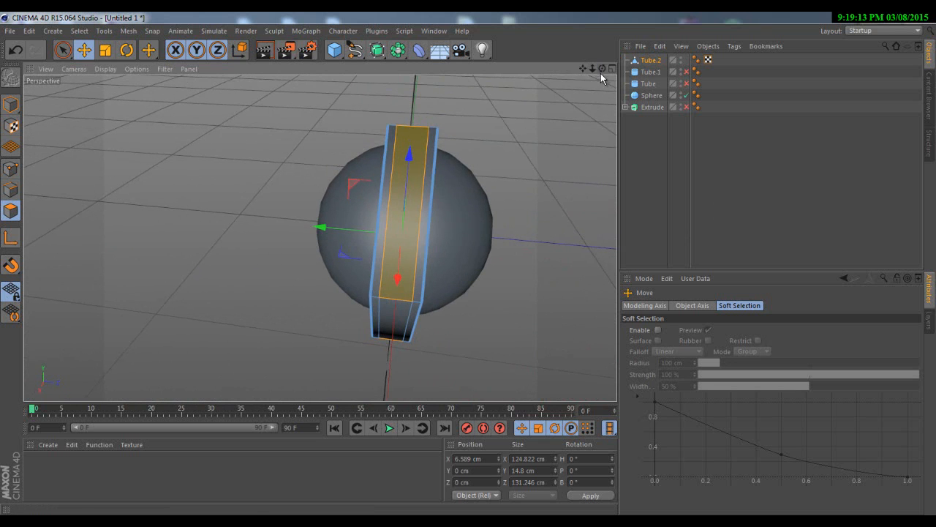
# Inset the two selected faces of Tube.2 by 3 cm with Extrude Inner.
pyautogui.rightClick(565, 160)
pyautogui.click(600, 269)
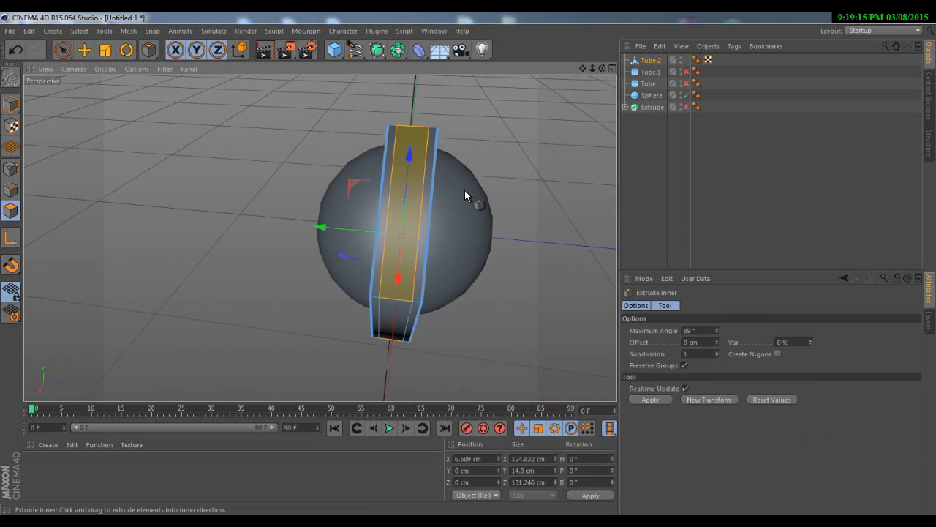
pyautogui.scroll(2, 462, 188)
pyautogui.scroll(3, 461, 189)
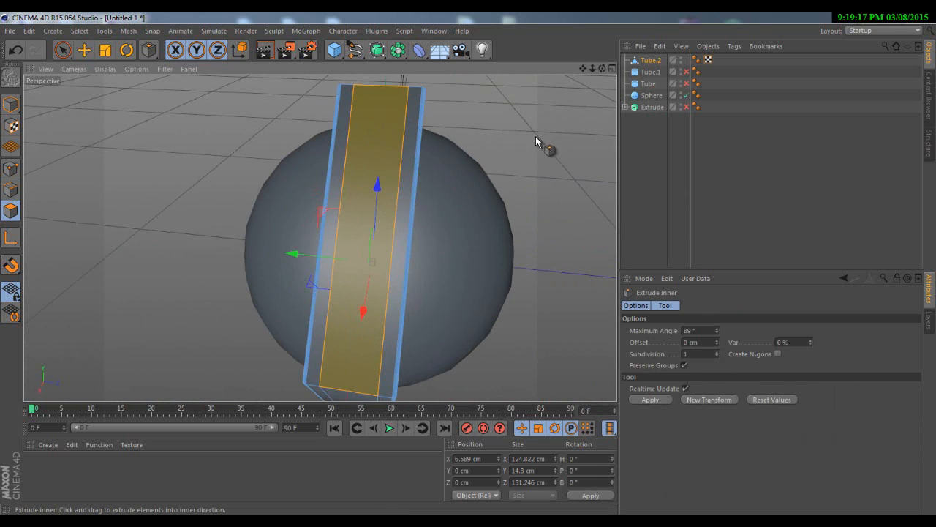
pyautogui.moveTo(537, 138); pyautogui.dragTo(469, 269)
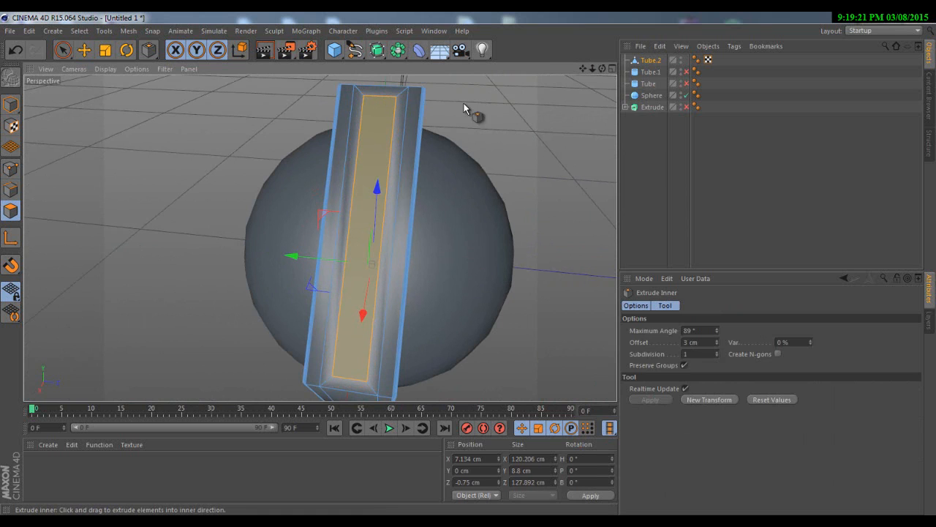
# Select two other non-adjacent outer faces of Tube.2 that lack the second inset, using the Move tool.
pyautogui.scroll(-3, 420, 202)
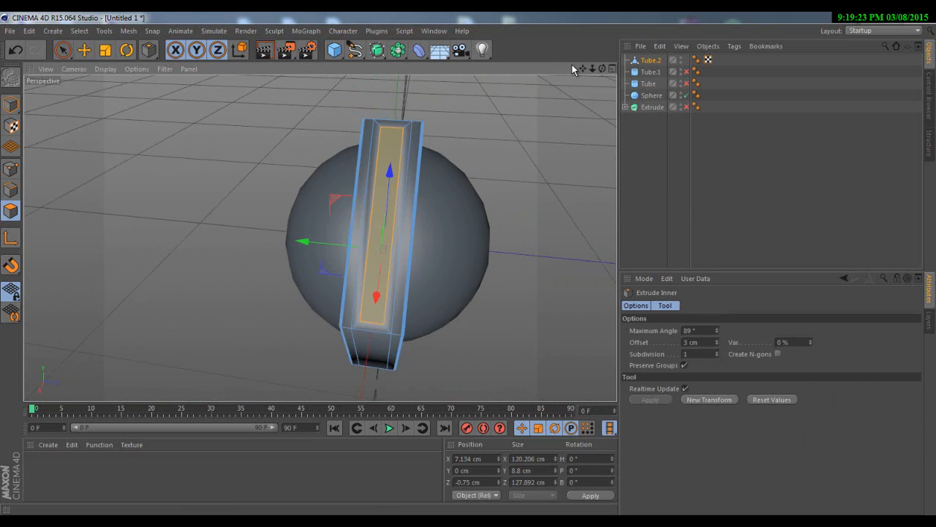
pyautogui.moveTo(603, 71); pyautogui.dragTo(468, 264)
pyautogui.click(393, 340)
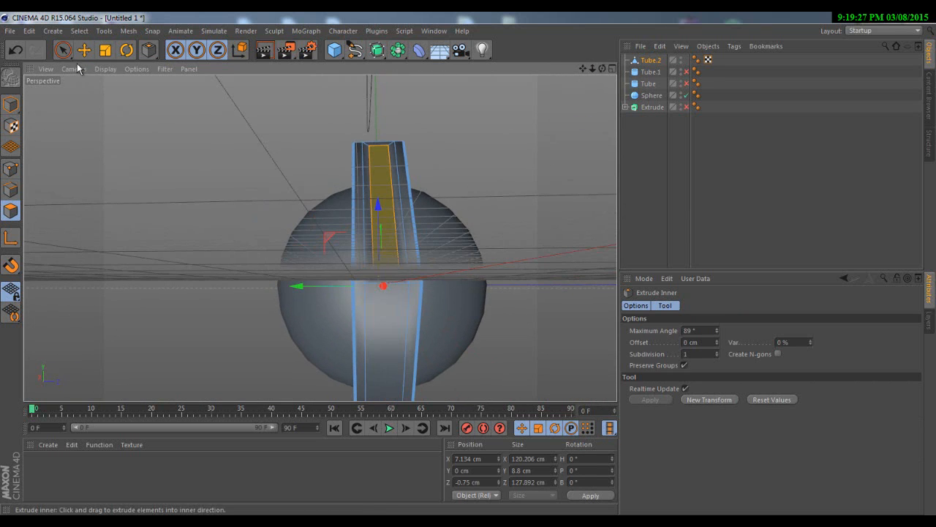
pyautogui.click(83, 49)
pyautogui.click(381, 324)
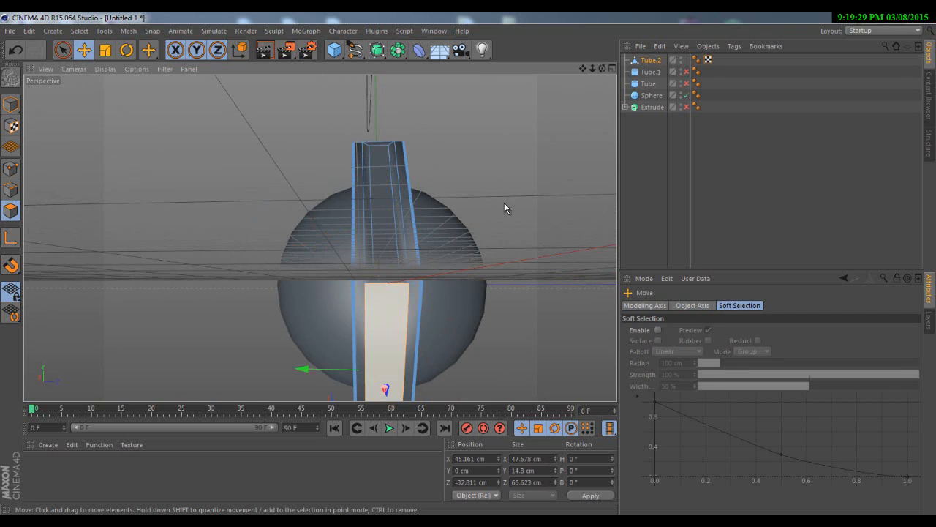
pyautogui.moveTo(600, 70); pyautogui.dragTo(177, 155)
pyautogui.click(181, 159)
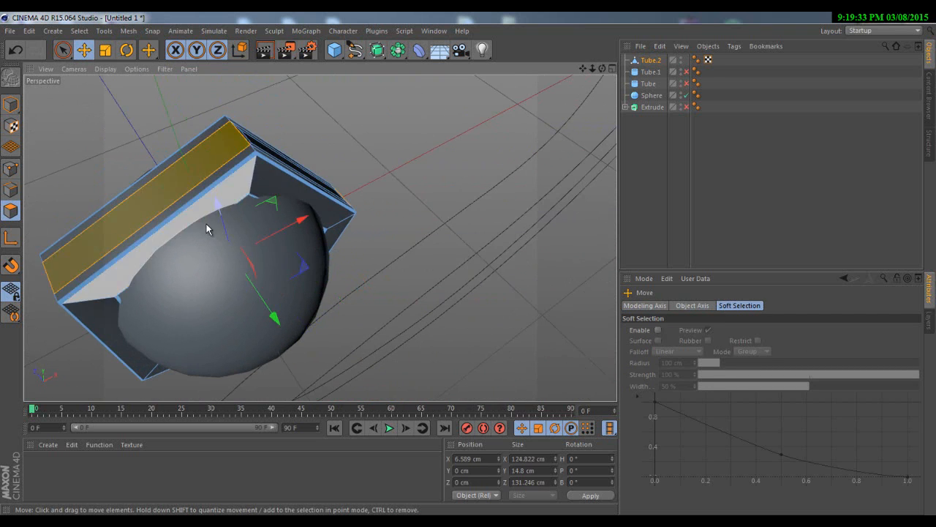
pyautogui.scroll(-5, 209, 219)
pyautogui.moveTo(606, 69); pyautogui.dragTo(468, 266)
pyautogui.scroll(6, 387, 281)
pyautogui.scroll(2, 386, 284)
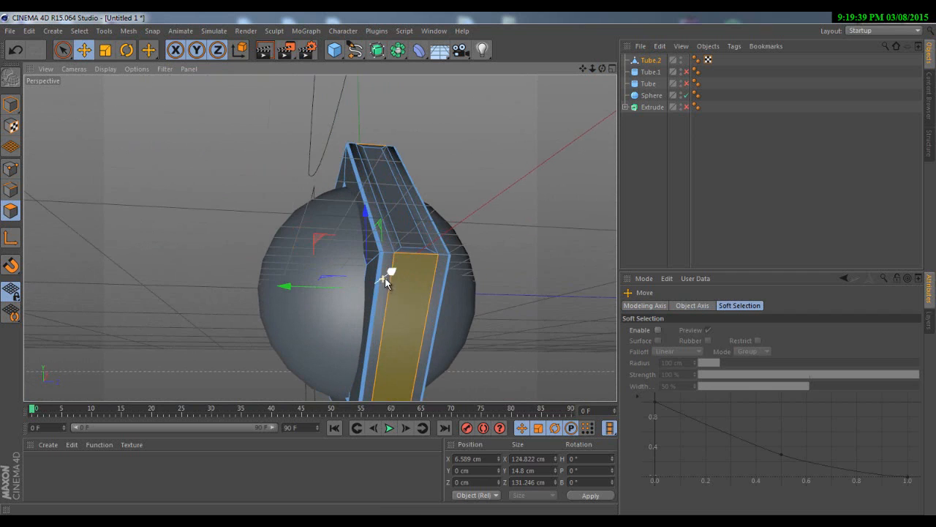
# Inset this second pair of outer faces by about 2 cm with Extrude Inner.
pyautogui.rightClick(509, 220)
pyautogui.click(527, 267)
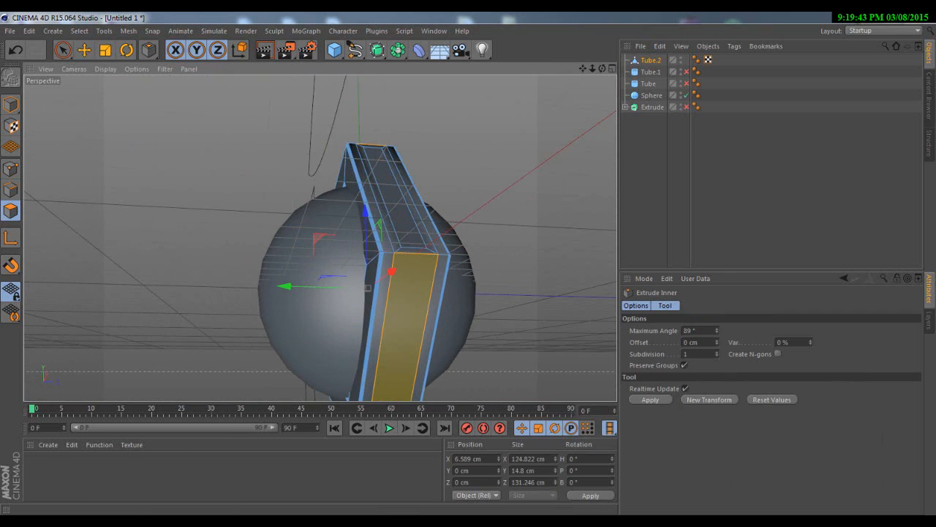
pyautogui.scroll(6, 412, 217)
pyautogui.scroll(-3, 386, 308)
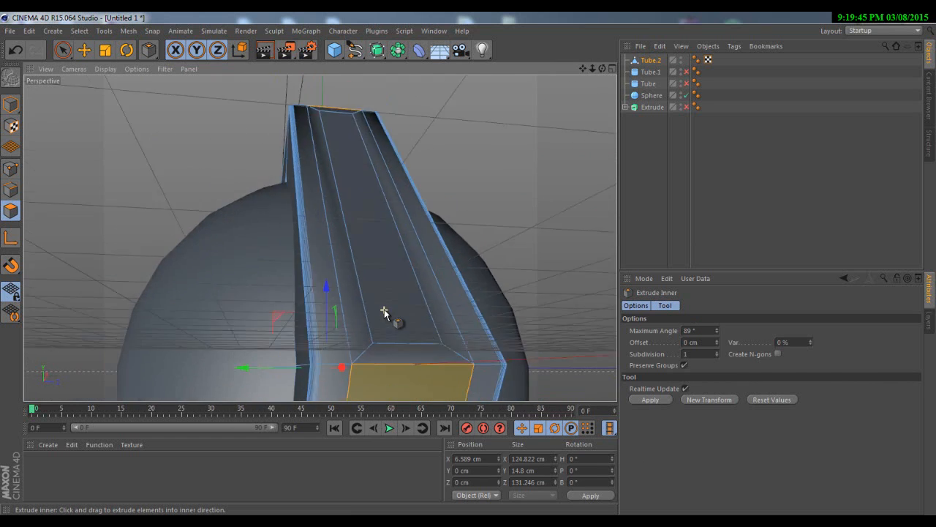
pyautogui.scroll(4, 464, 276)
pyautogui.scroll(-2, 461, 284)
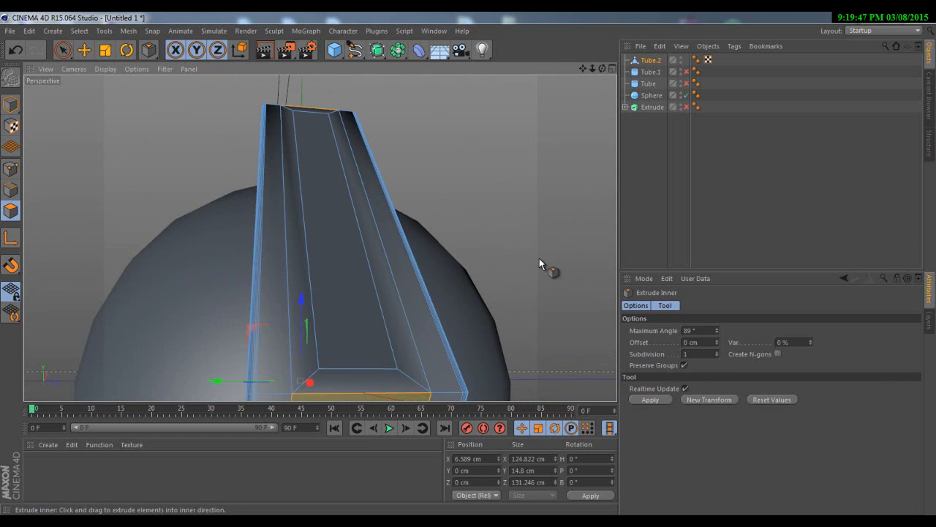
pyautogui.moveTo(582, 69); pyautogui.dragTo(469, 249)
pyautogui.moveTo(565, 188); pyautogui.dragTo(468, 264)
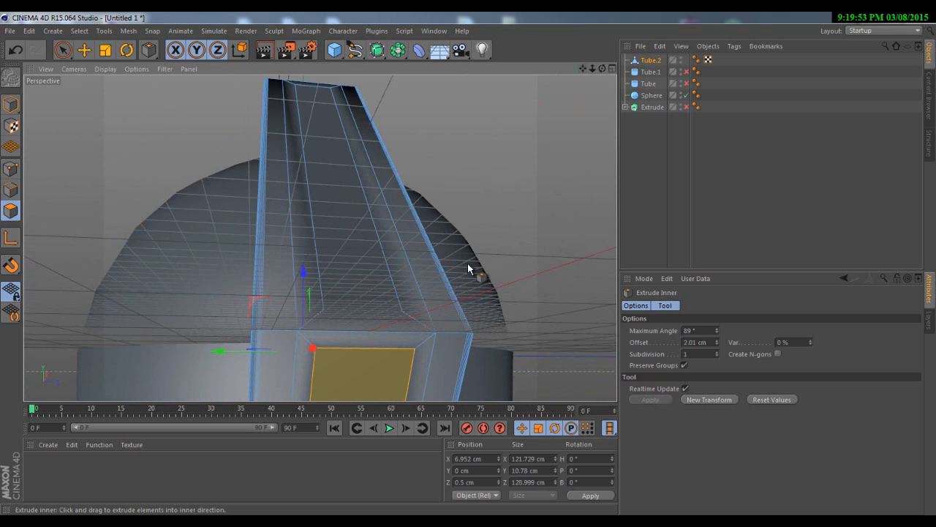
pyautogui.click(682, 521)
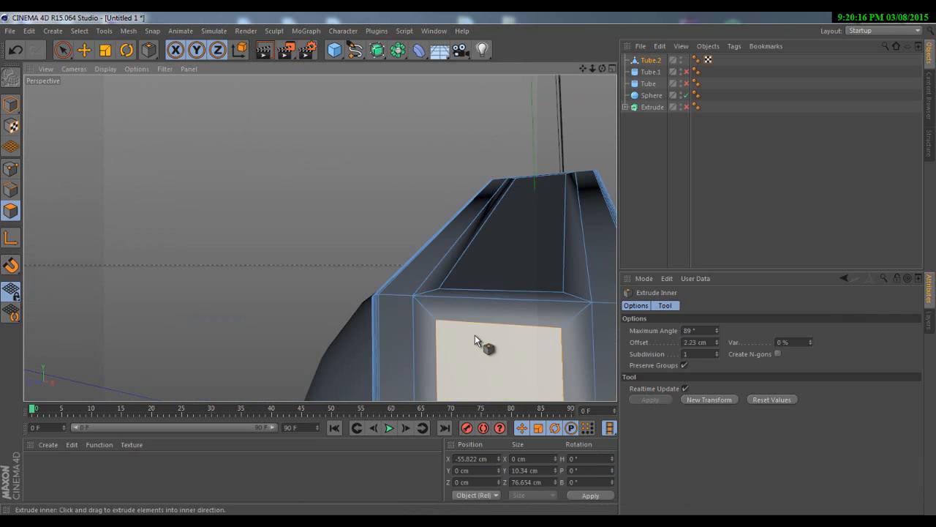
# Add the neighbouring inset outer face of Tube.2 to the current face selection with the Move tool.
pyautogui.scroll(-6, 477, 337)
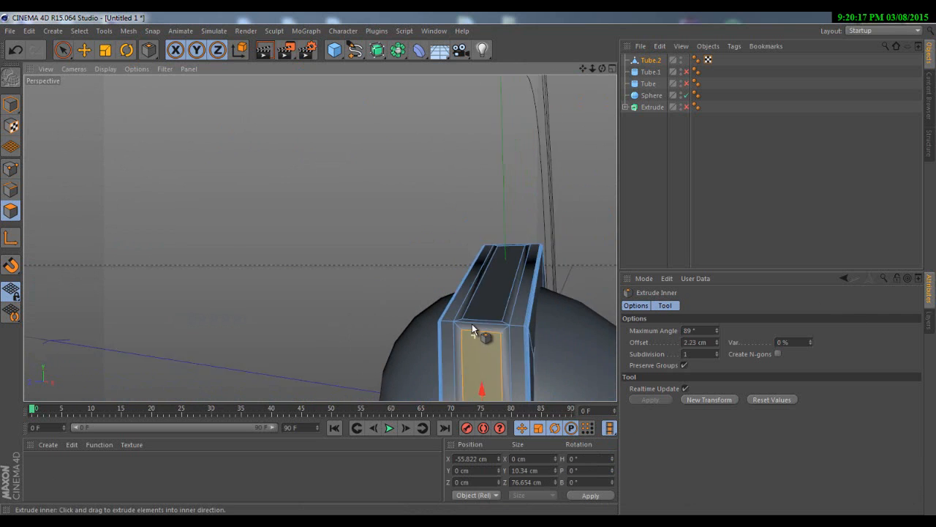
pyautogui.moveTo(586, 66); pyautogui.dragTo(126, 378)
pyautogui.scroll(5, 273, 304)
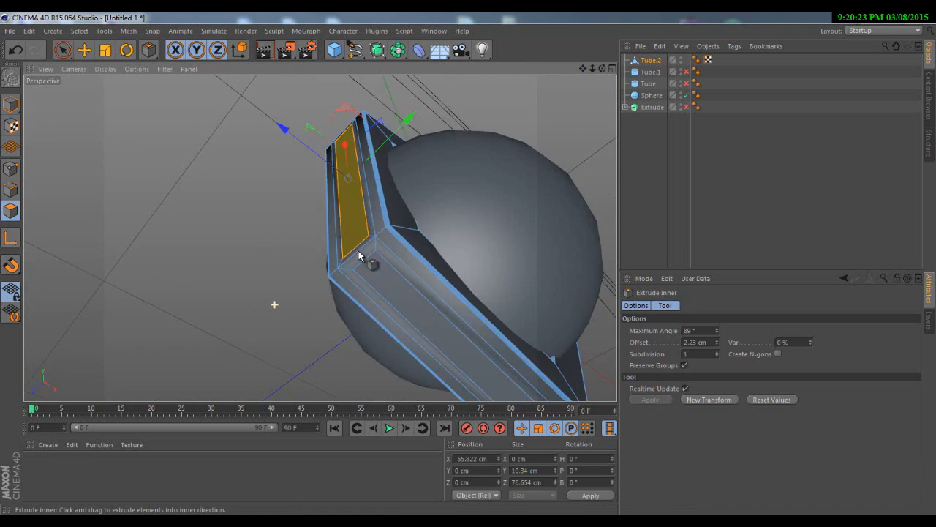
pyautogui.click(84, 49)
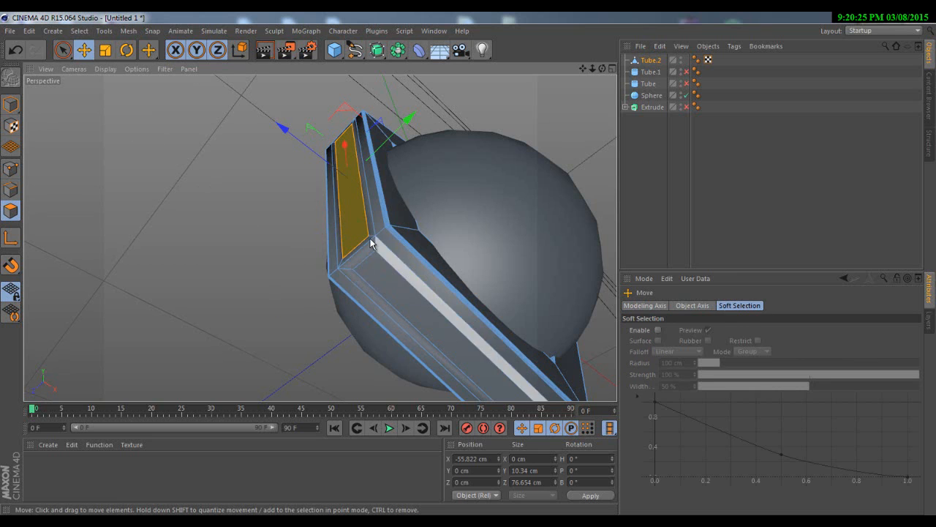
pyautogui.keyDown('shift'); pyautogui.click(395, 290); pyautogui.keyUp('shift')
pyautogui.scroll(-5, 395, 291)
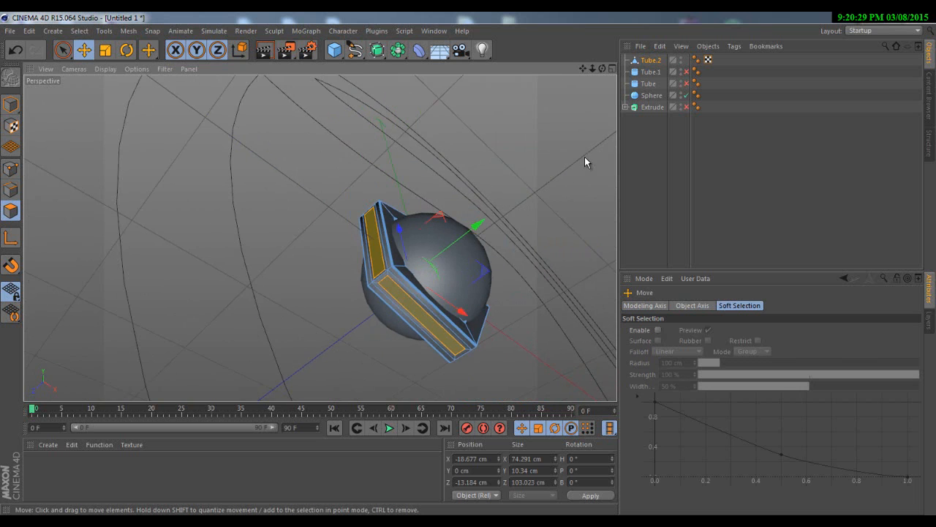
# Extend the selection to the remaining inset outer faces of Tube.2 so all five are selected.
pyautogui.moveTo(602, 69); pyautogui.dragTo(468, 266)
pyautogui.click(394, 163)
pyautogui.keyDown('shift'); pyautogui.click(383, 102); pyautogui.keyUp('shift')
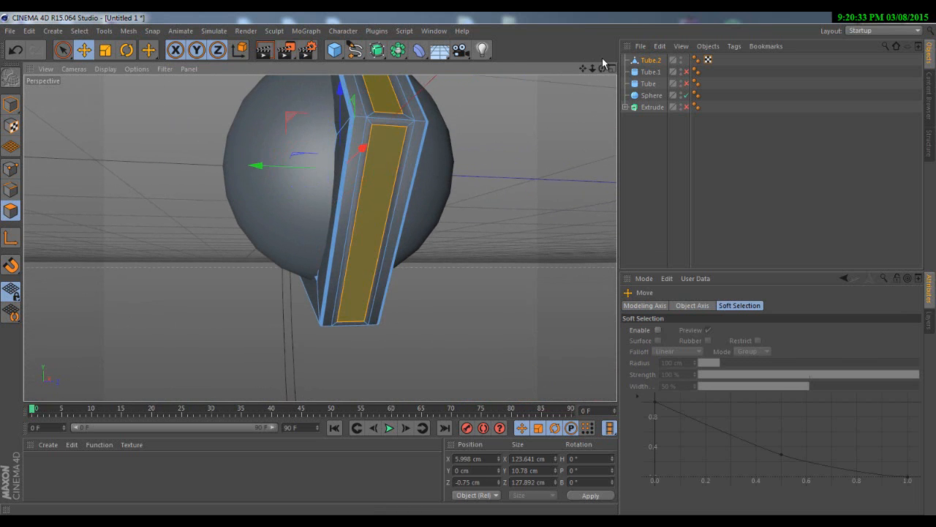
pyautogui.moveTo(585, 68); pyautogui.dragTo(473, 277)
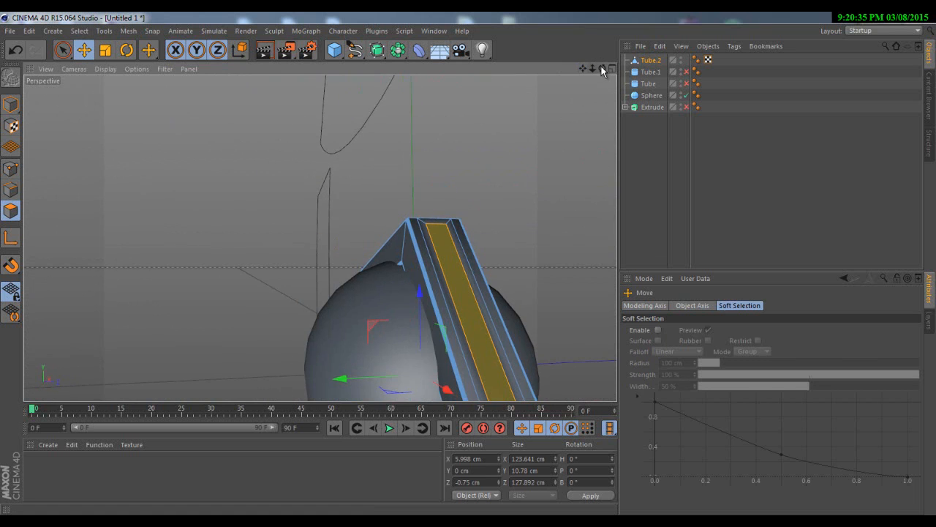
pyautogui.moveTo(602, 68); pyautogui.dragTo(567, 170)
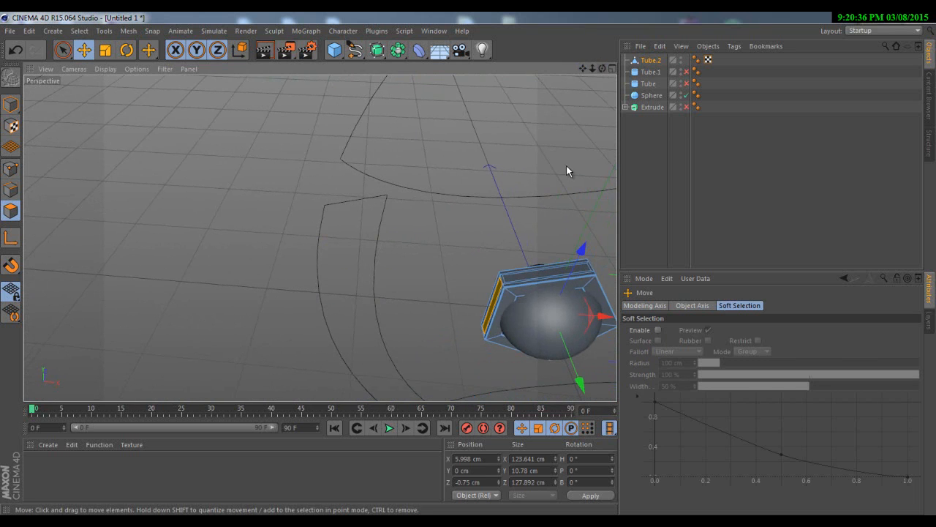
pyautogui.keyDown('shift'); pyautogui.click(532, 280); pyautogui.keyUp('shift')
pyautogui.moveTo(582, 71); pyautogui.dragTo(329, 157)
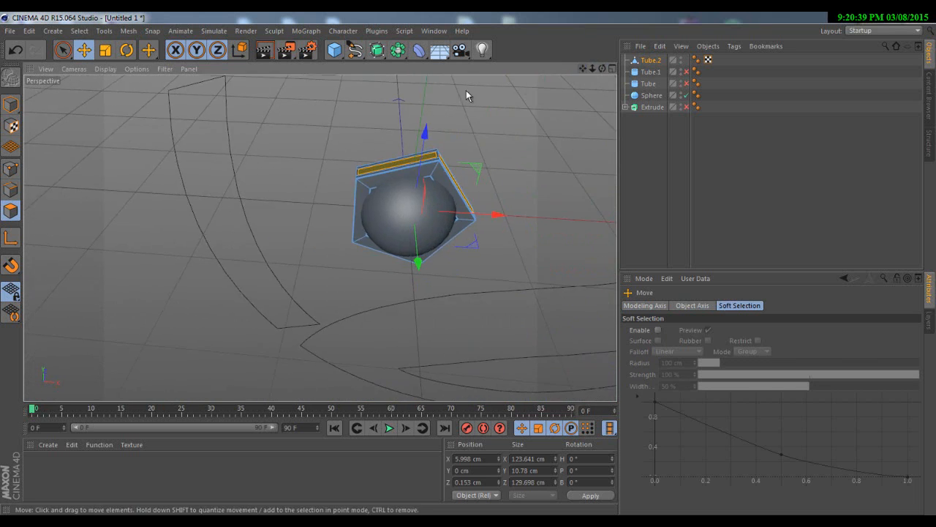
# Extrude the five selected inset faces of Tube.2 outward by 32 cm.
pyautogui.scroll(4, 454, 95)
pyautogui.scroll(2, 396, 253)
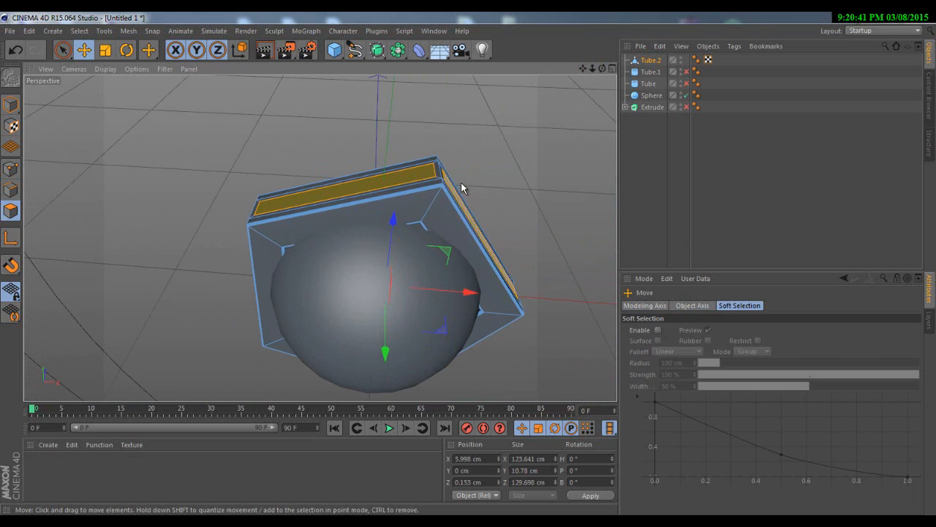
pyautogui.rightClick(475, 144)
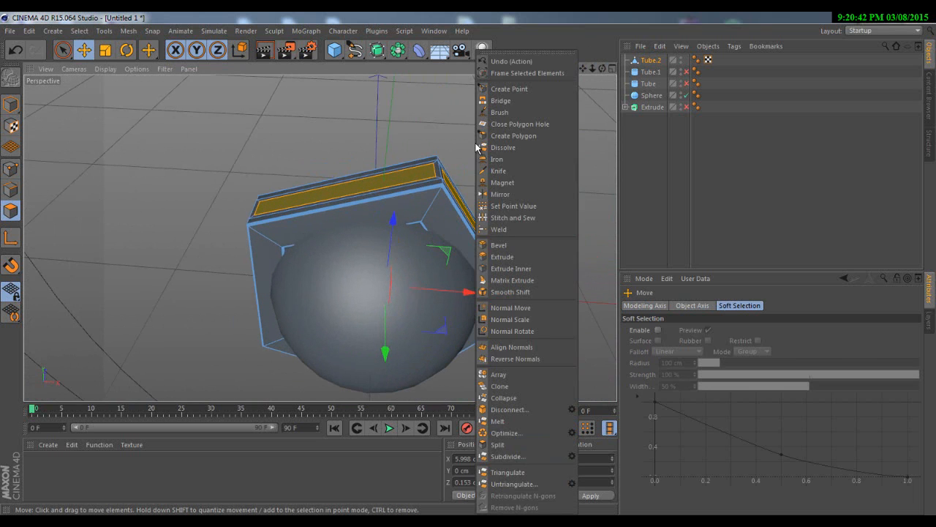
pyautogui.click(500, 257)
pyautogui.scroll(-3, 502, 261)
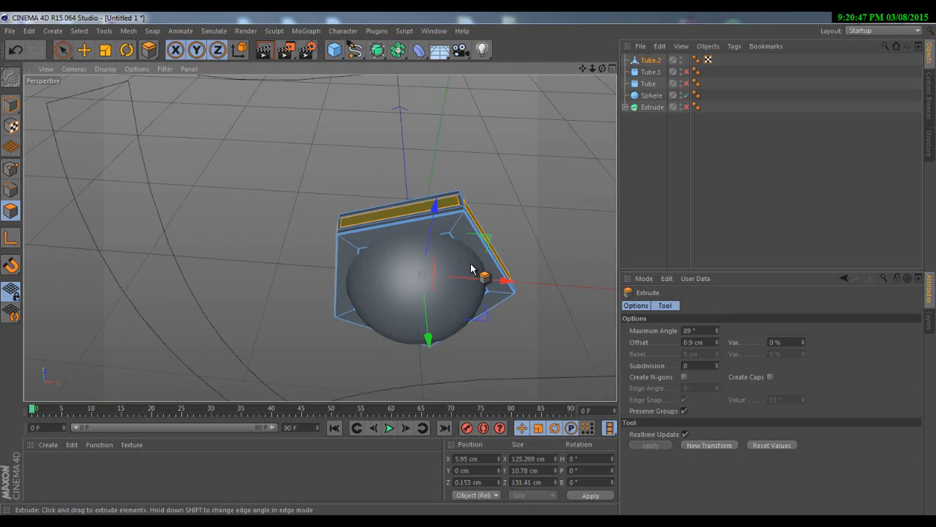
pyautogui.moveTo(470, 269); pyautogui.dragTo(473, 268)
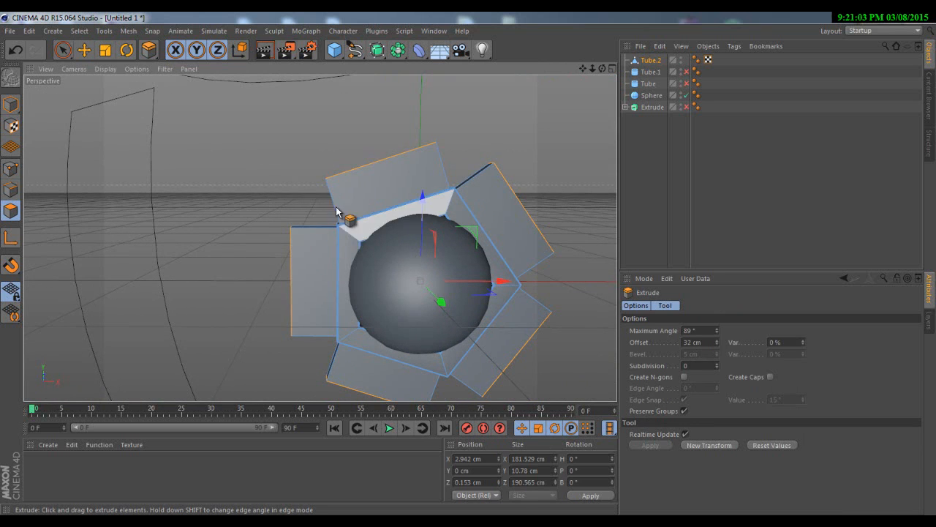
# Scale the extruded end faces of Tube.2 down to about 153 cm overall in X and re-enable Tube and Tube.1.
pyautogui.click(105, 49)
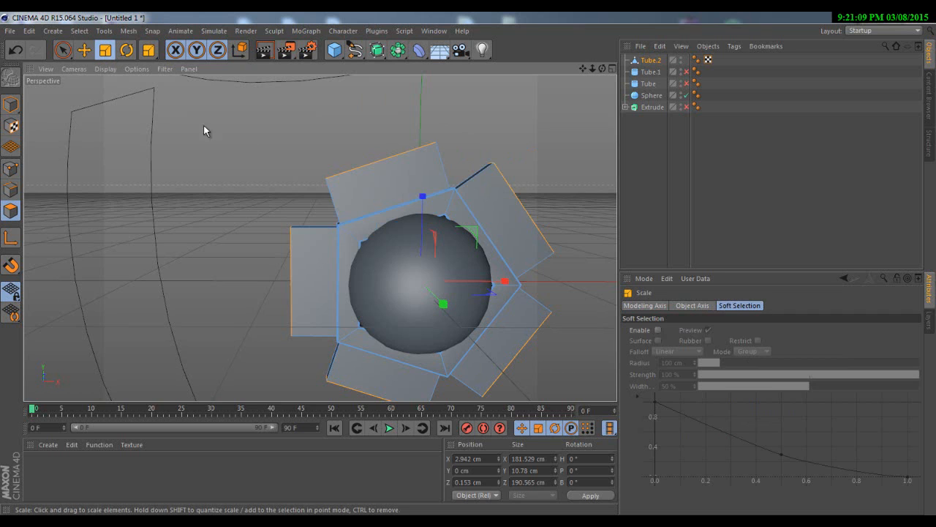
pyautogui.moveTo(473, 134); pyautogui.dragTo(395, 136)
pyautogui.moveTo(603, 68); pyautogui.dragTo(472, 269)
pyautogui.click(686, 71)
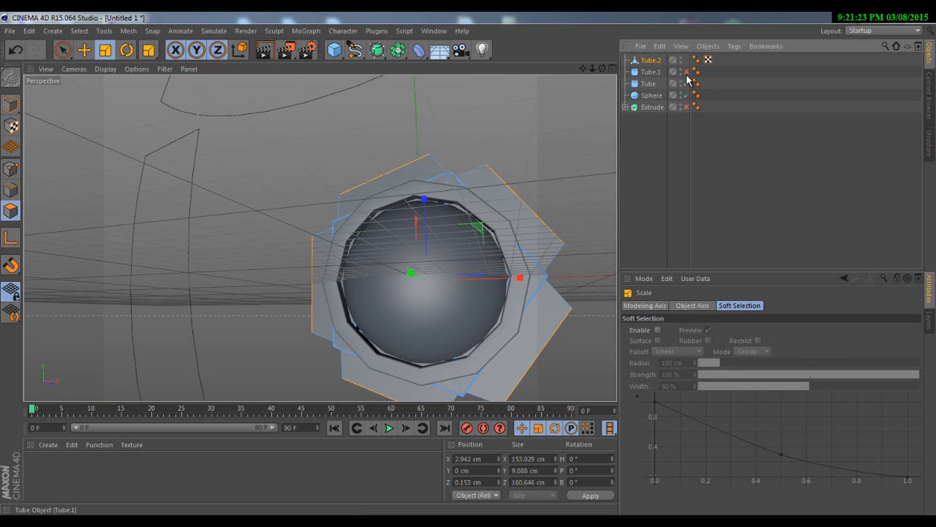
# Shift the selected end faces of Tube.2 along the Y axis to about -8.33 cm so the five arms slant.
pyautogui.moveTo(601, 69); pyautogui.dragTo(468, 268)
pyautogui.scroll(3, 310, 134)
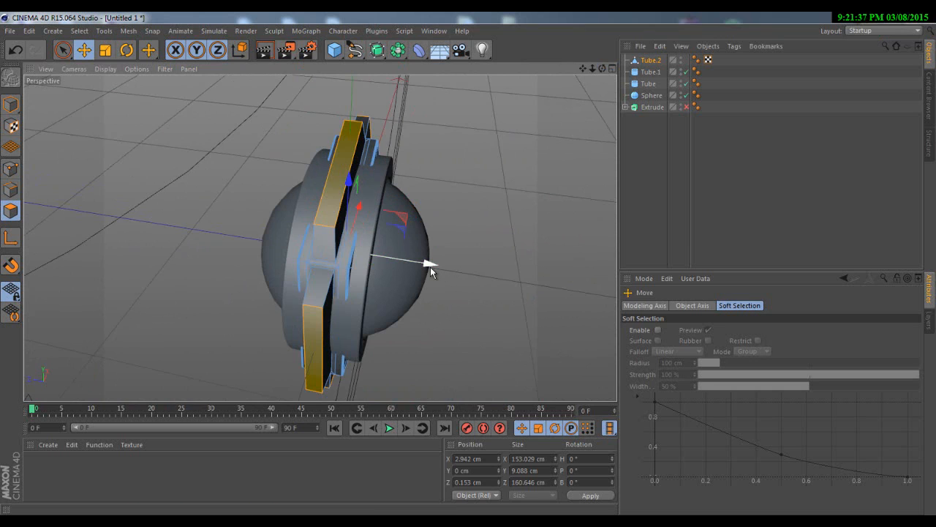
pyautogui.moveTo(430, 267); pyautogui.dragTo(419, 271)
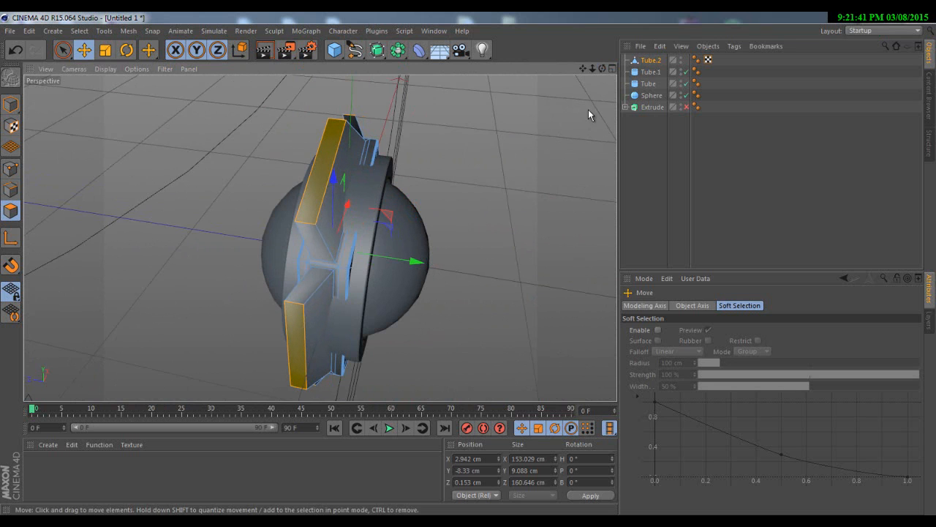
# Switch to Model mode, clear the selection and examine how the slanted arms sit around the rings and sphere.
pyautogui.moveTo(603, 66); pyautogui.dragTo(468, 268)
pyautogui.click(18, 106)
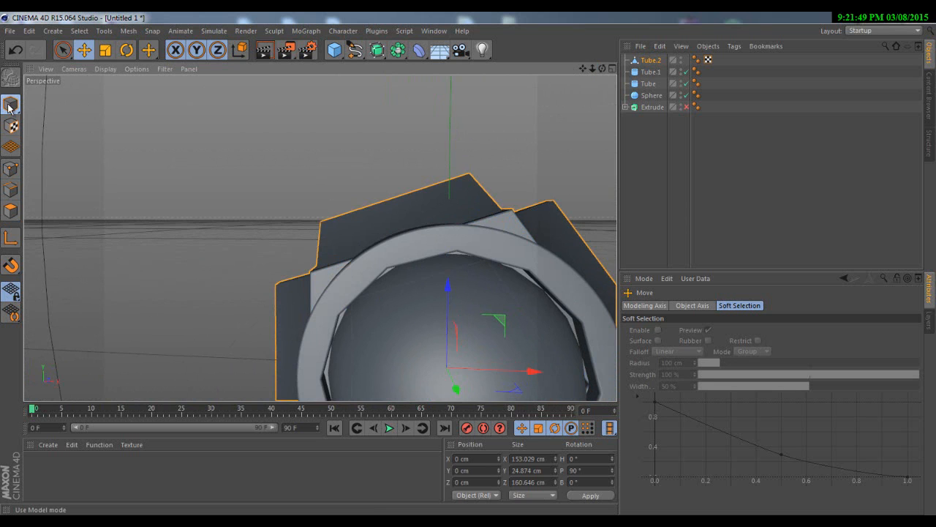
pyautogui.scroll(-4, 186, 178)
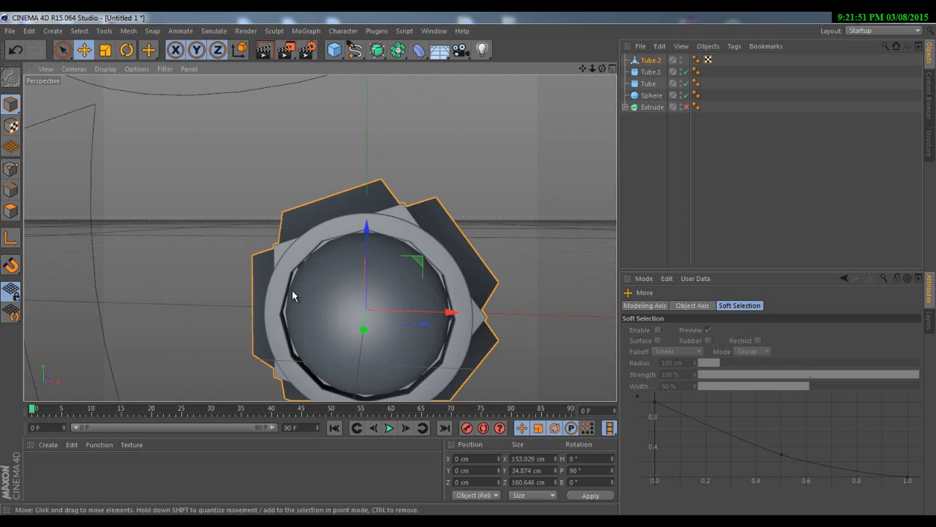
pyautogui.scroll(-2, 294, 294)
pyautogui.scroll(4, 278, 317)
pyautogui.scroll(1, 275, 318)
pyautogui.click(284, 296)
pyautogui.click(266, 284)
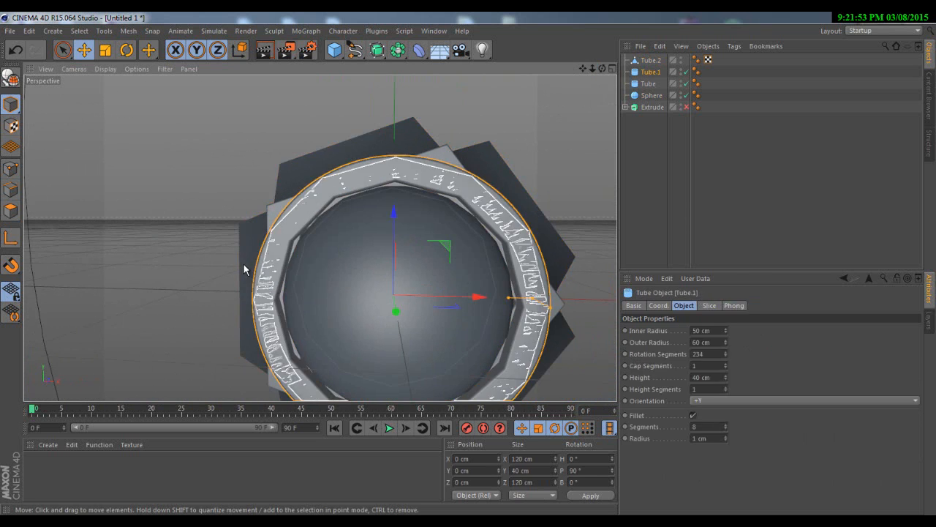
pyautogui.click(245, 264)
pyautogui.click(232, 165)
pyautogui.scroll(-3, 296, 172)
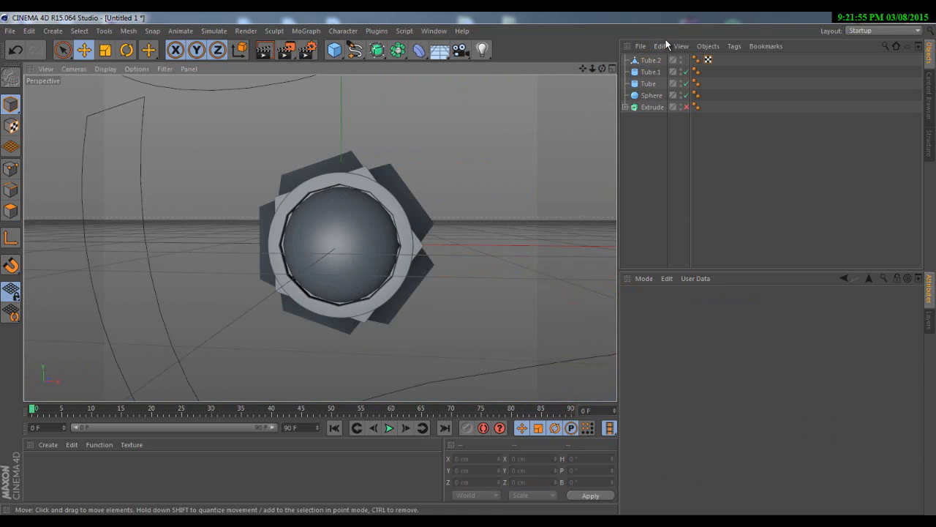
pyautogui.moveTo(465, 264)
pyautogui.keyDown('alt'); pyautogui.mouseDown()
pyautogui.moveTo(477, 272)
pyautogui.moveTo(471, 266)
pyautogui.moveTo(454, 278)
pyautogui.moveTo(478, 266)
pyautogui.moveTo(470, 266)
pyautogui.mouseUp(); pyautogui.keyUp('alt')
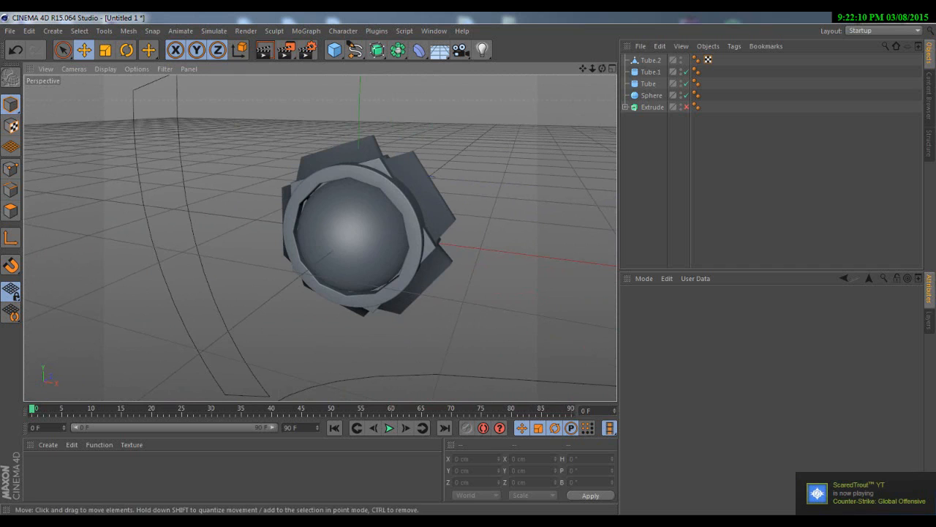
# Select the broad side face of each of the five Tube.2 arms in Polygon mode.
pyautogui.click(9, 210)
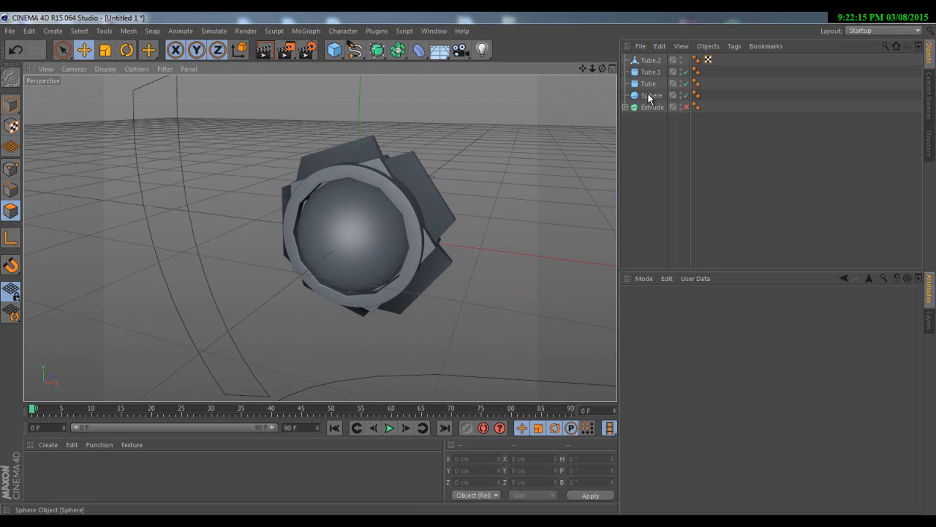
pyautogui.click(652, 65)
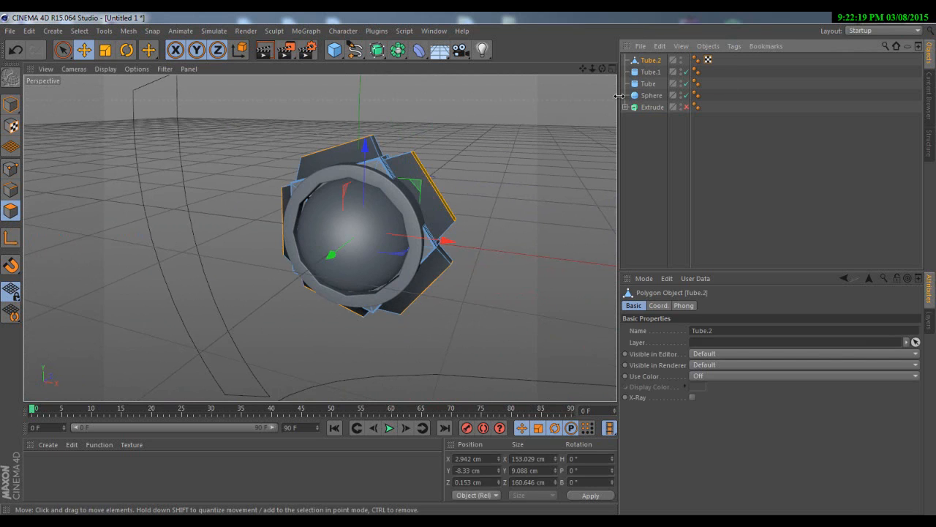
pyautogui.moveTo(603, 69); pyautogui.dragTo(210, 217)
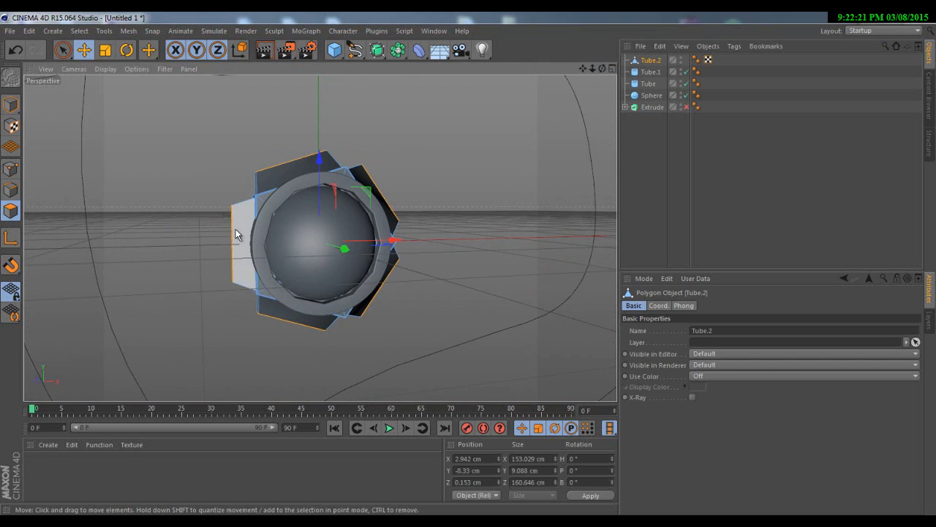
pyautogui.click(235, 229)
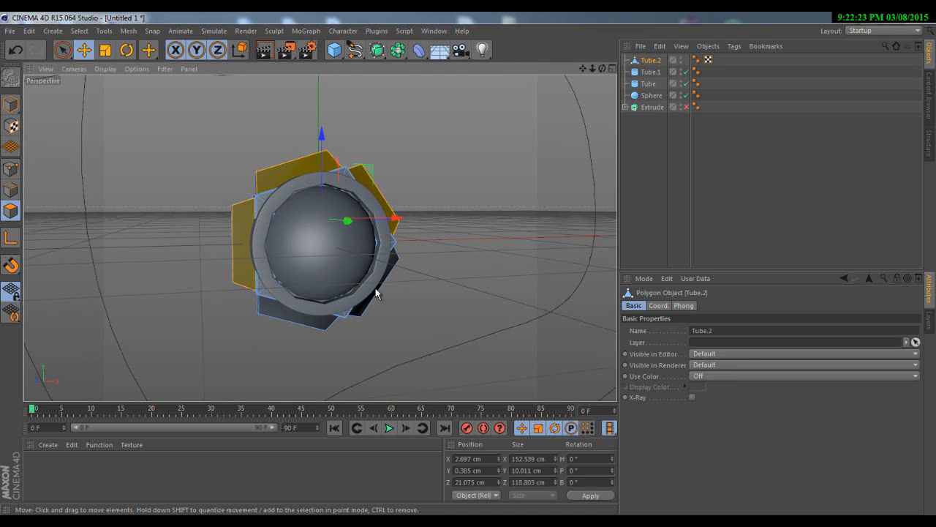
pyautogui.keyDown('shift'); pyautogui.click(316, 317); pyautogui.keyUp('shift')
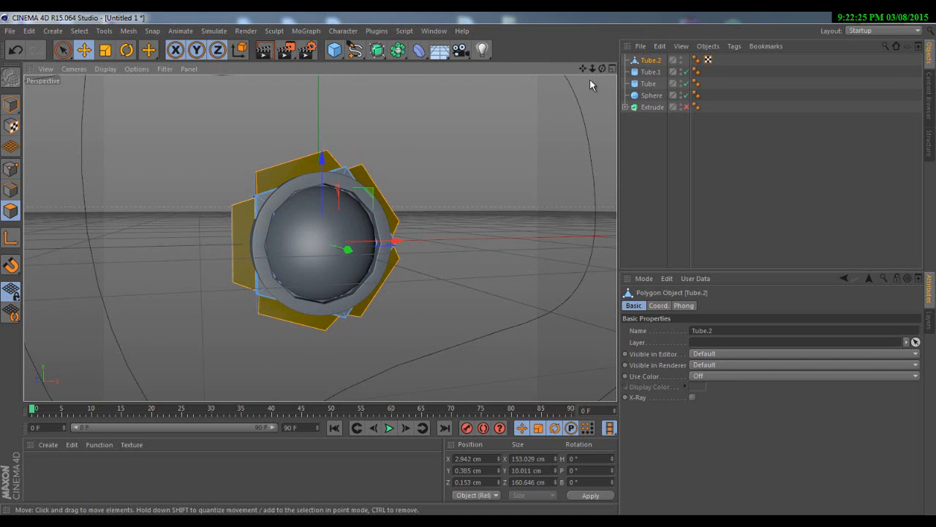
# Inset the five selected arm faces by 5.6 cm with Extrude Inner.
pyautogui.moveTo(601, 70); pyautogui.dragTo(501, 253)
pyautogui.rightClick(540, 136)
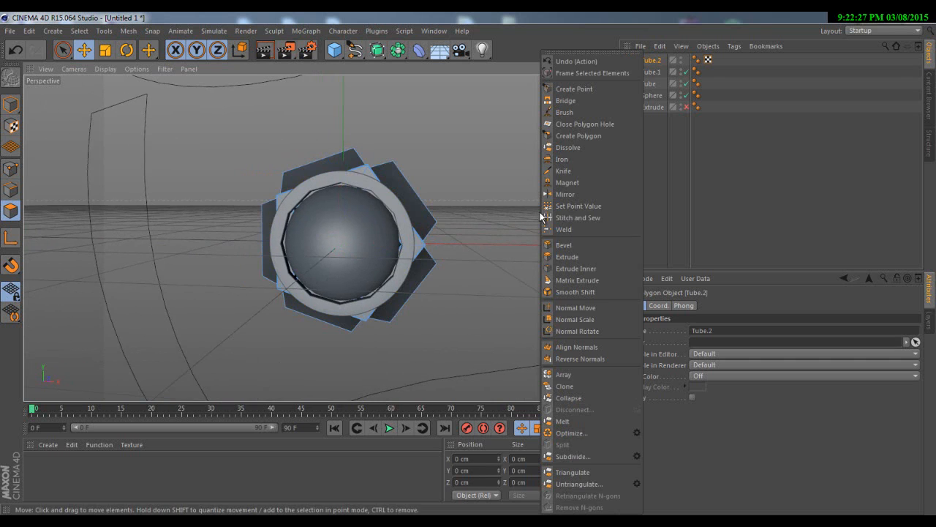
pyautogui.click(559, 268)
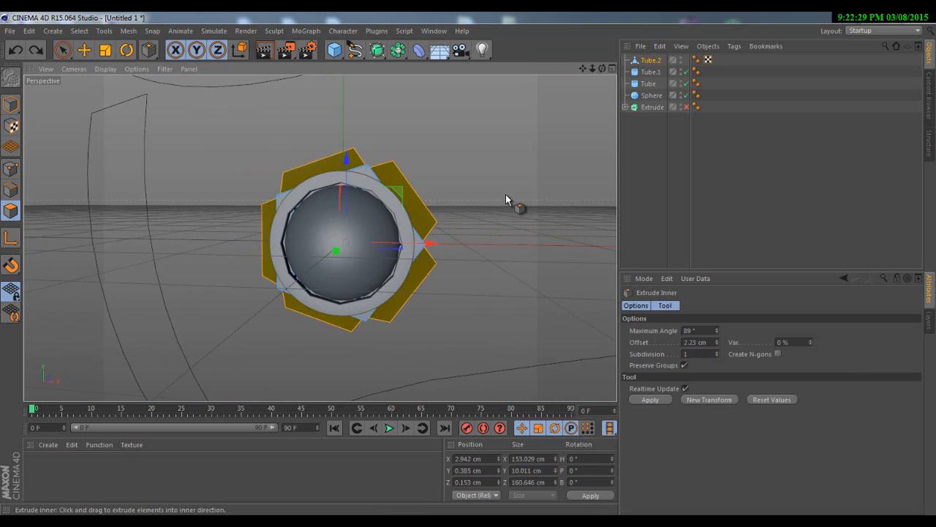
pyautogui.moveTo(506, 199); pyautogui.dragTo(470, 269)
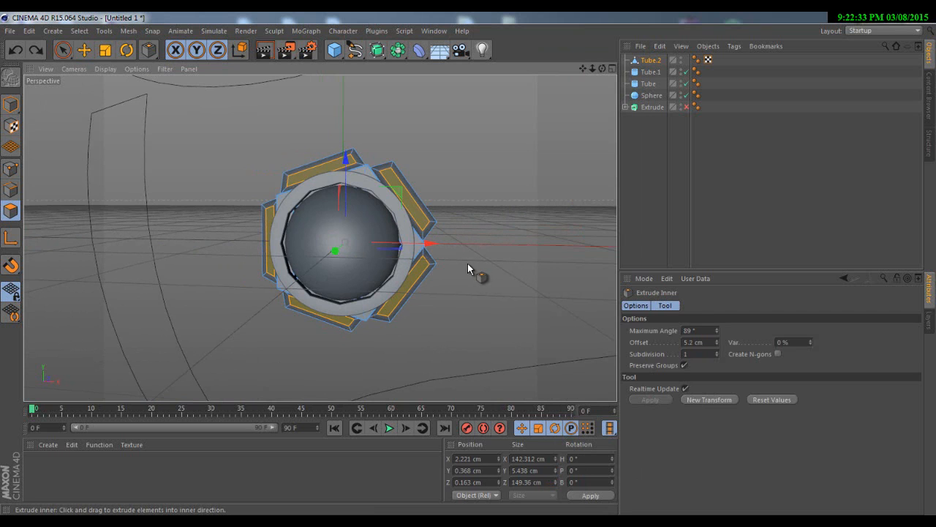
# Extrude the five inset arm panels of Tube.2 by 0.65 cm.
pyautogui.rightClick(508, 197)
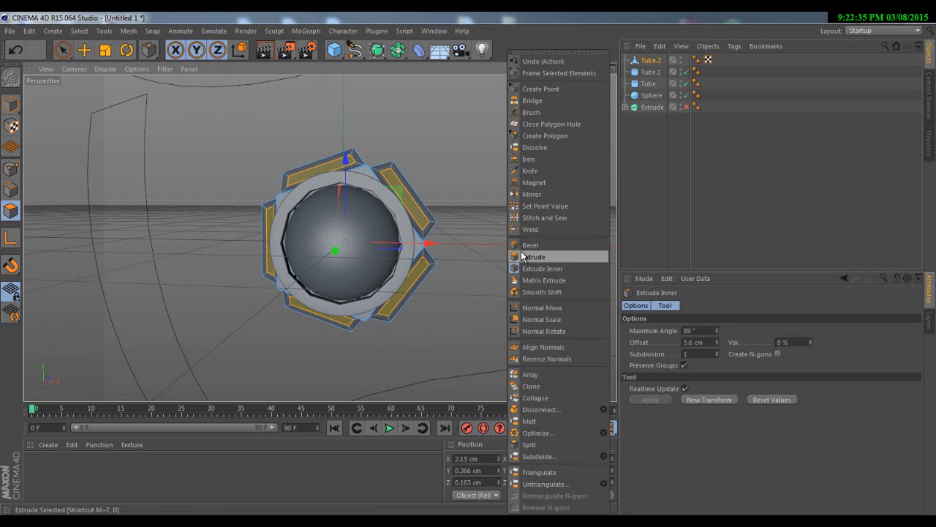
pyautogui.click(521, 255)
pyautogui.scroll(4, 353, 177)
pyautogui.scroll(5, 353, 177)
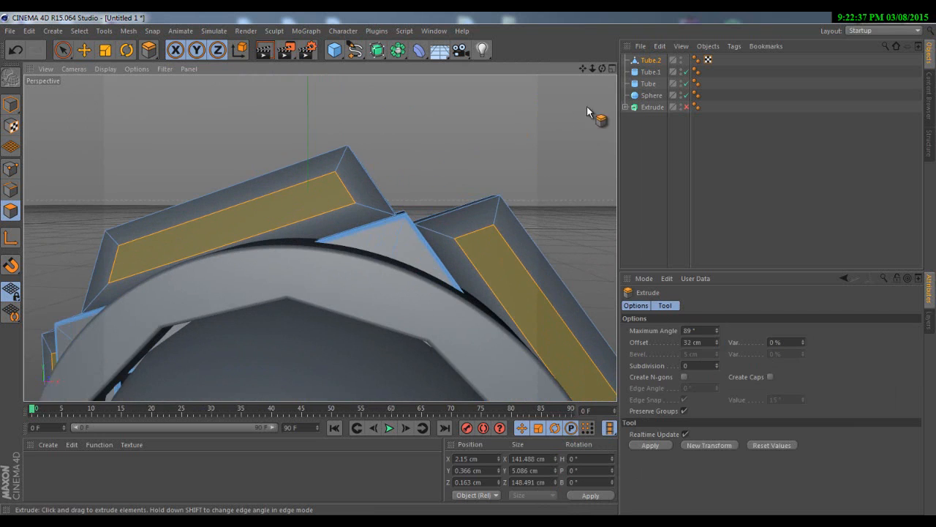
pyautogui.moveTo(603, 70); pyautogui.dragTo(470, 265)
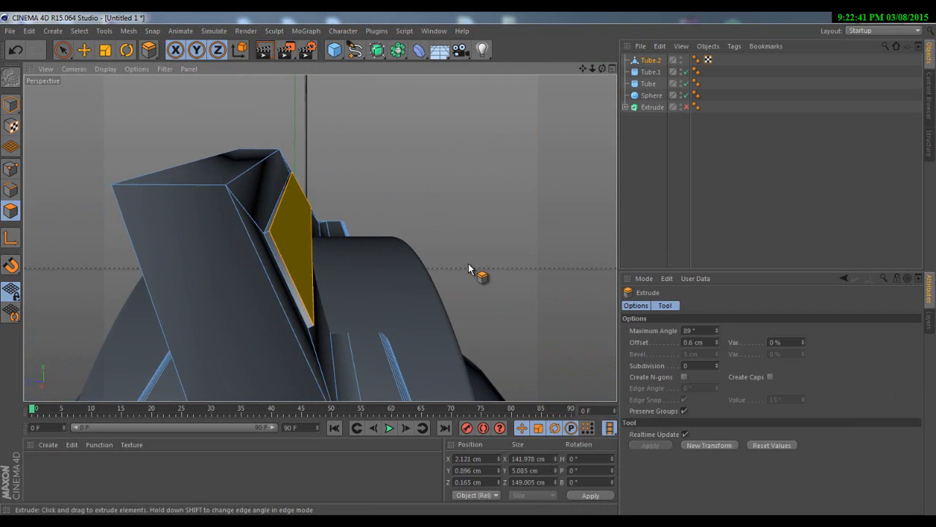
pyautogui.scroll(-9, 464, 224)
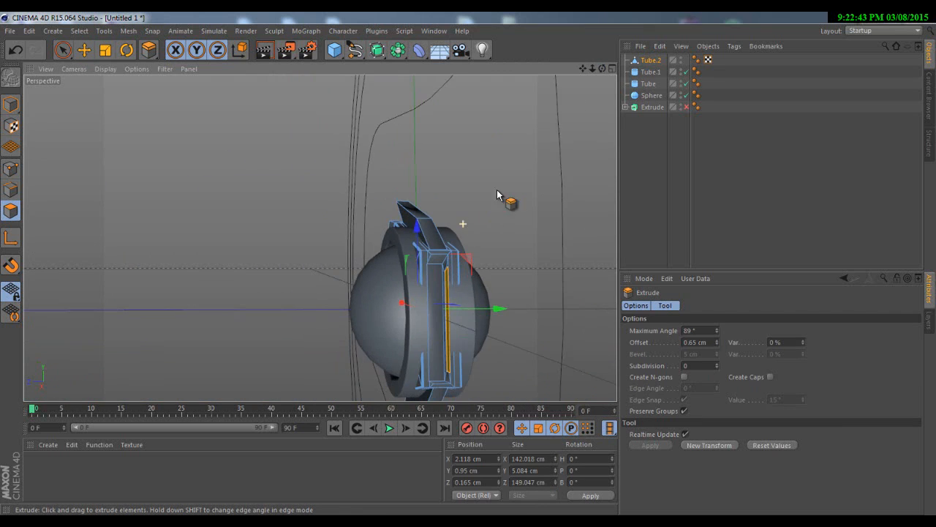
# Return to Model mode and duplicate the smooth round ring Tube.1.
pyautogui.moveTo(602, 69); pyautogui.dragTo(469, 269)
pyautogui.click(9, 103)
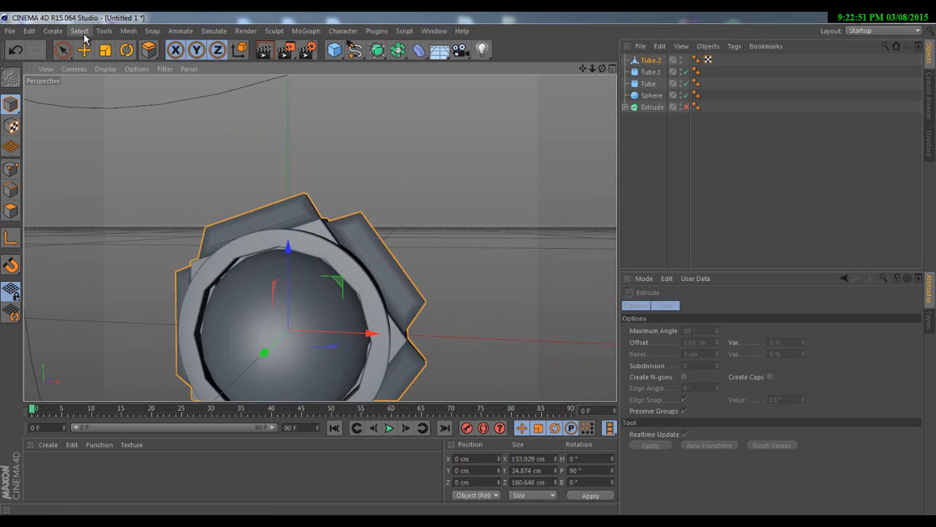
pyautogui.click(84, 51)
pyautogui.moveTo(604, 70); pyautogui.dragTo(310, 383)
pyautogui.click(339, 328)
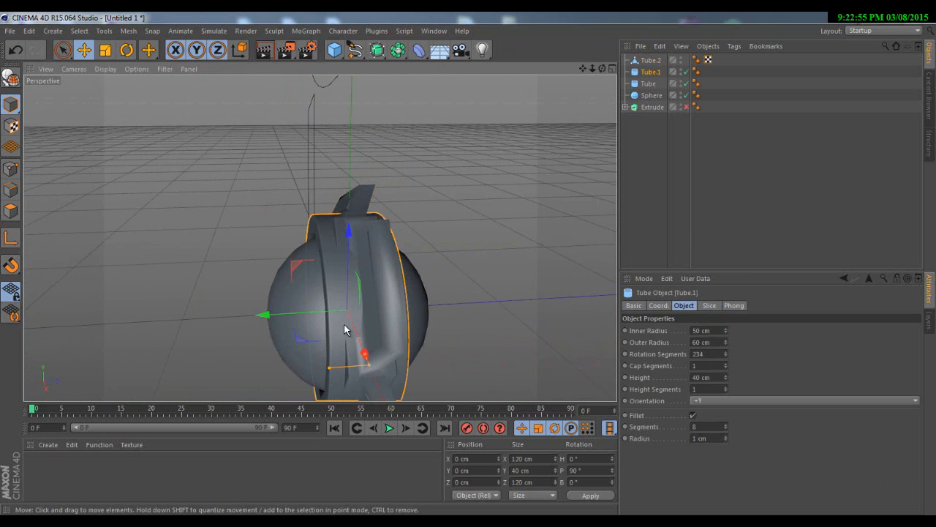
pyautogui.moveTo(602, 71); pyautogui.dragTo(468, 266)
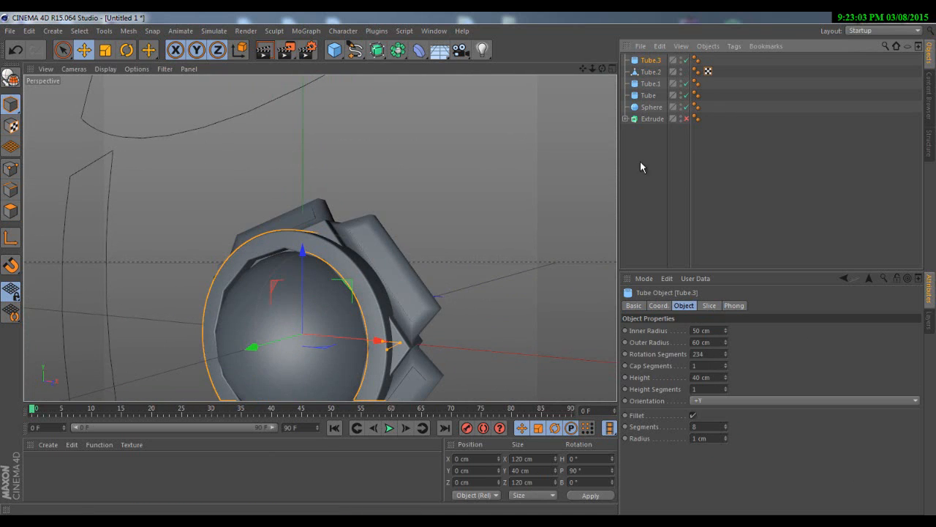
# Enlarge the duplicated ring's outer radius to 81 cm and move it behind the slanted arms, to about 28.7 cm on Z.
pyautogui.moveTo(602, 69); pyautogui.dragTo(469, 264)
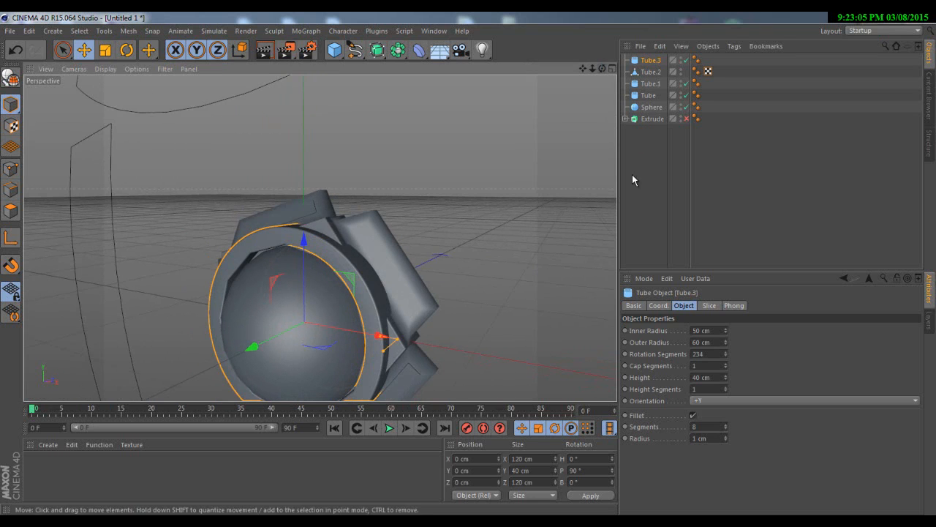
pyautogui.moveTo(724, 341); pyautogui.dragTo(727, 345)
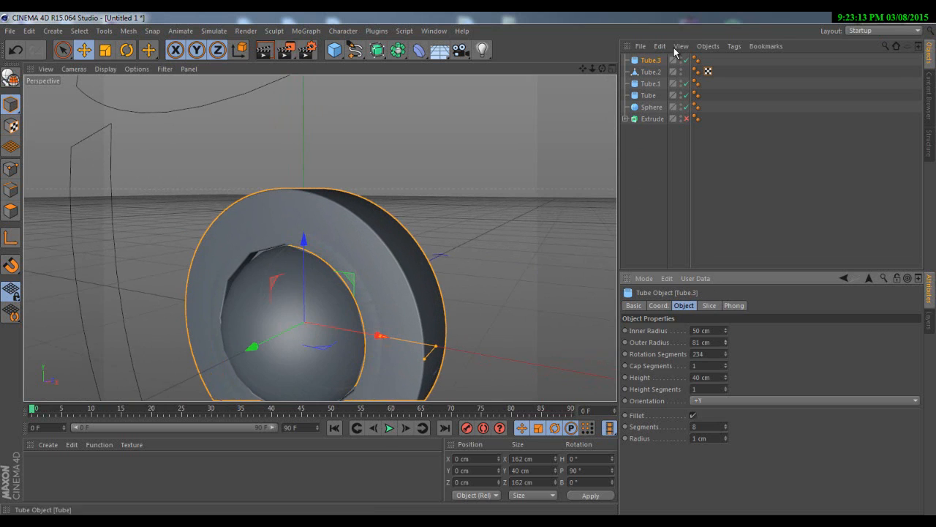
pyautogui.moveTo(604, 69); pyautogui.dragTo(468, 268)
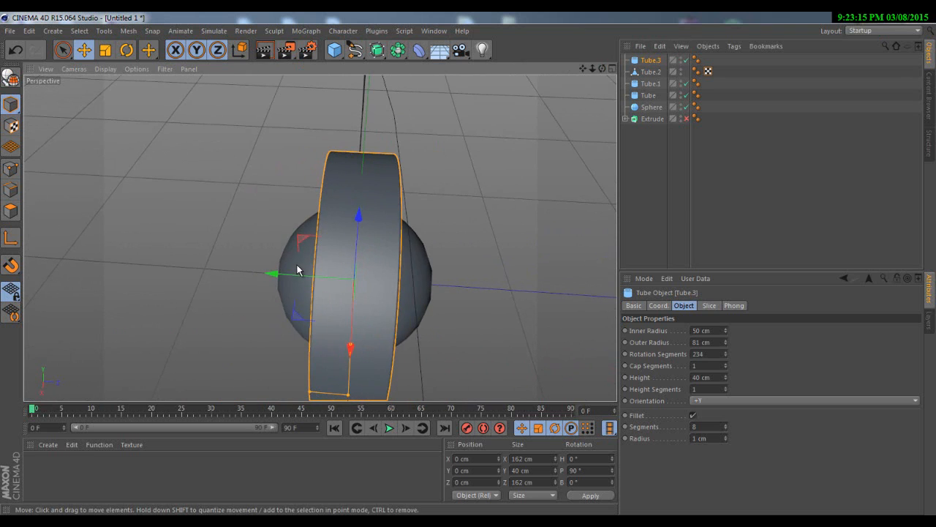
pyautogui.moveTo(284, 275); pyautogui.dragTo(381, 238)
pyautogui.scroll(4, 380, 239)
pyautogui.scroll(-6, 378, 276)
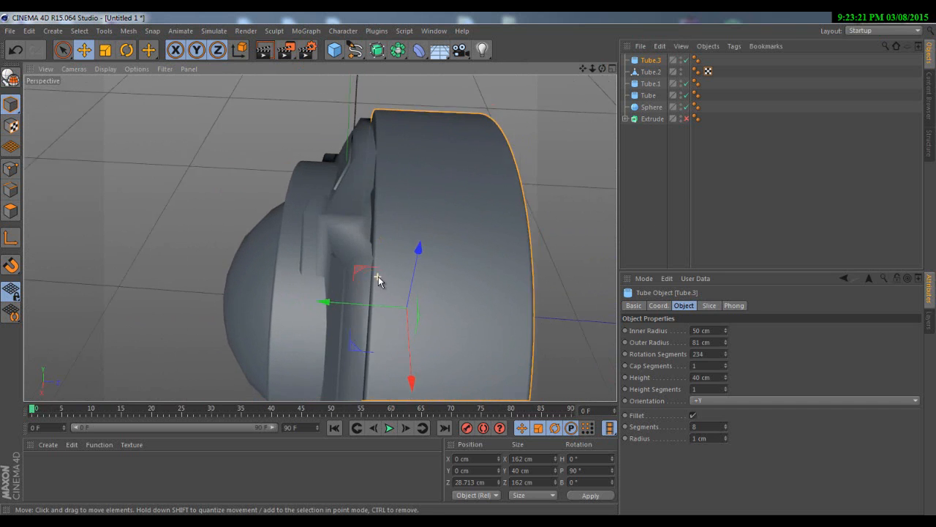
pyautogui.scroll(-1, 371, 276)
pyautogui.moveTo(603, 69); pyautogui.dragTo(605, 107)
pyautogui.click(702, 201)
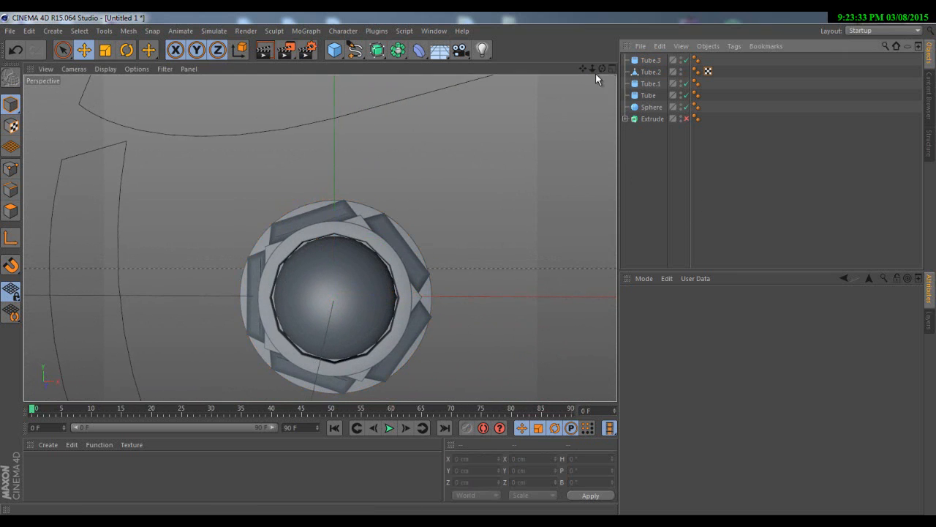
# Duplicate Tube.1 again and move the copy in front of the sphere, to about -67 cm on Z.
pyautogui.keyDown('alt'); pyautogui.moveTo(319, 234); pyautogui.dragTo(351, 176, button='middle'); pyautogui.keyUp('alt')
pyautogui.keyDown('alt'); pyautogui.moveTo(325, 217); pyautogui.dragTo(341, 226, button='right'); pyautogui.keyUp('alt')
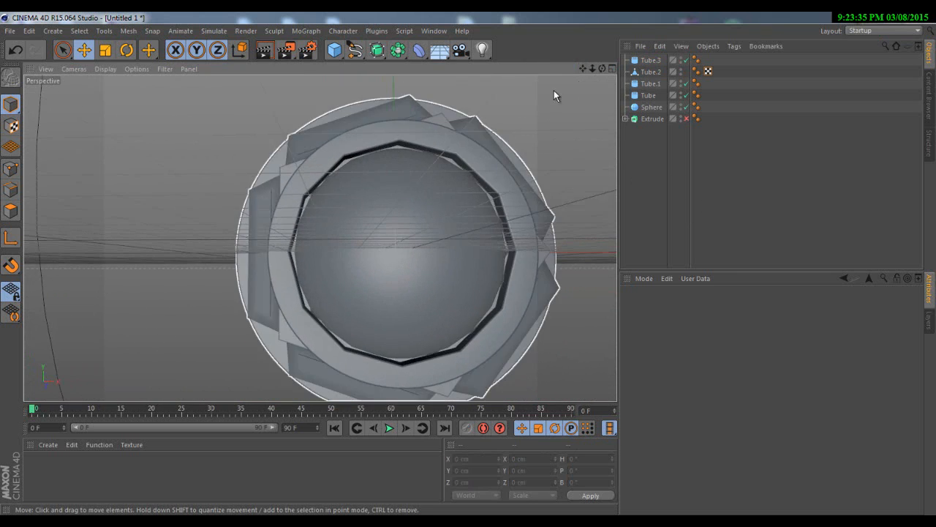
pyautogui.moveTo(603, 69); pyautogui.dragTo(469, 263)
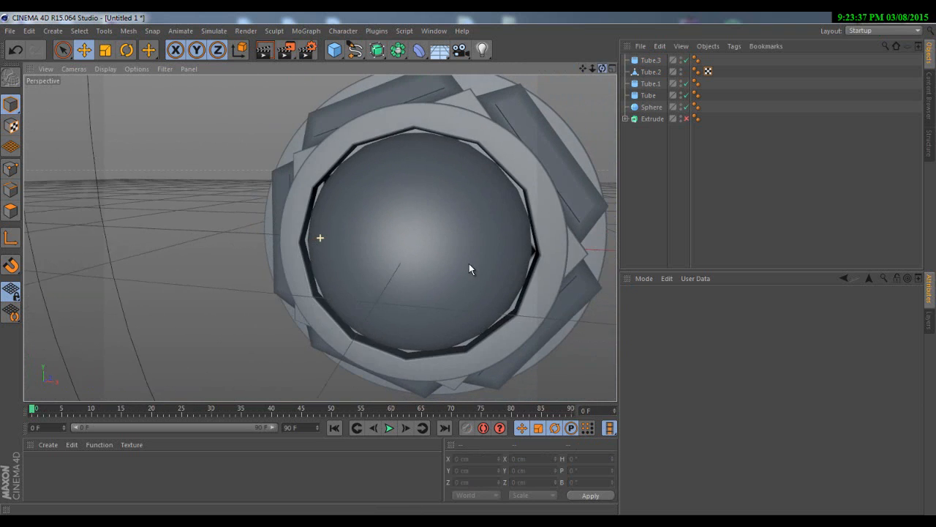
pyautogui.click(415, 113)
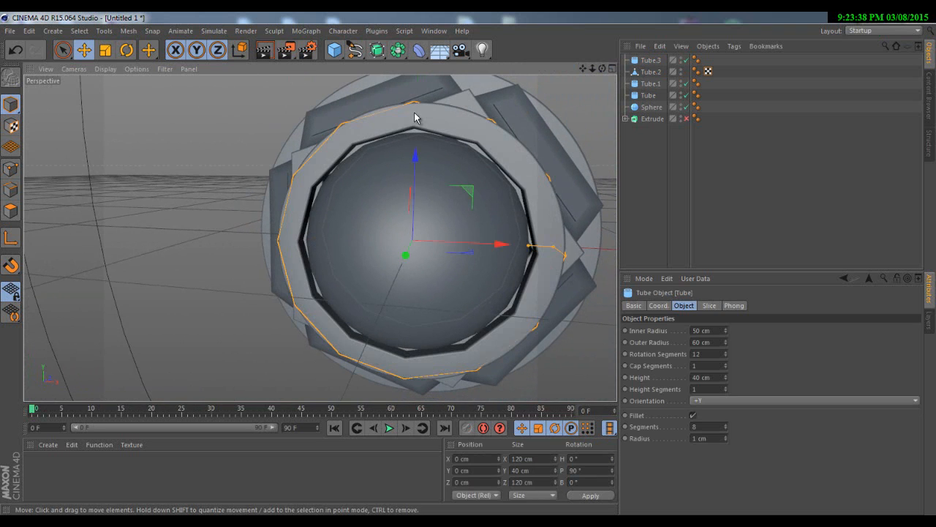
pyautogui.click(362, 121)
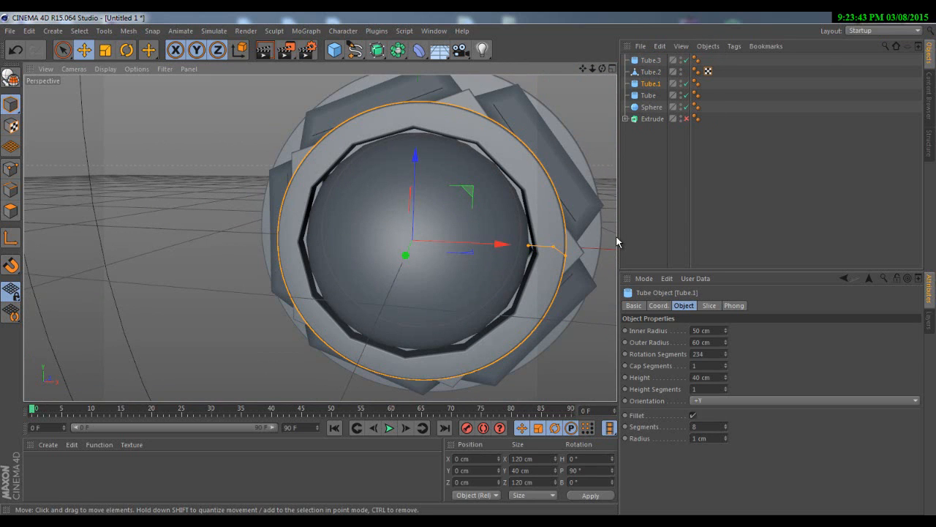
pyautogui.hotkey('ctrl', 'c')
pyautogui.hotkey('ctrl', 'v')
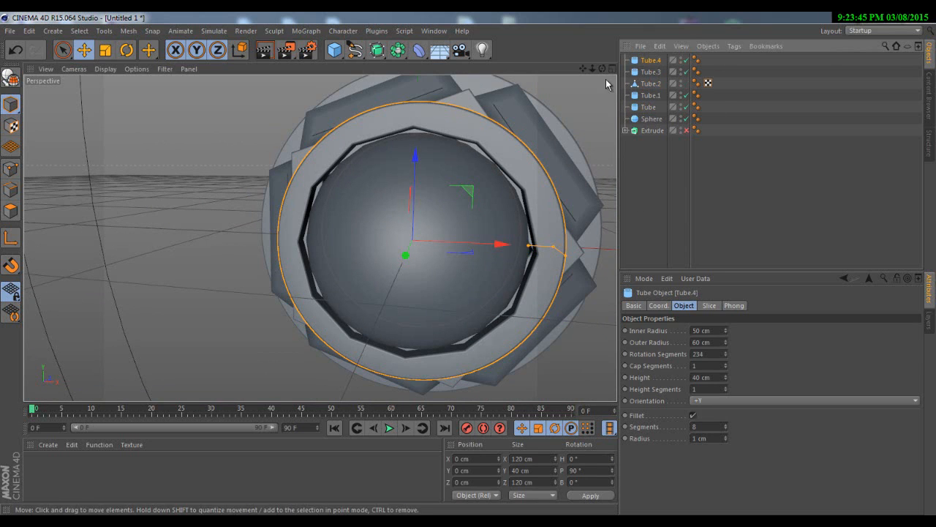
pyautogui.moveTo(602, 70)
pyautogui.mouseDown()
pyautogui.moveTo(466, 264)
pyautogui.moveTo(601, 73)
pyautogui.mouseUp()
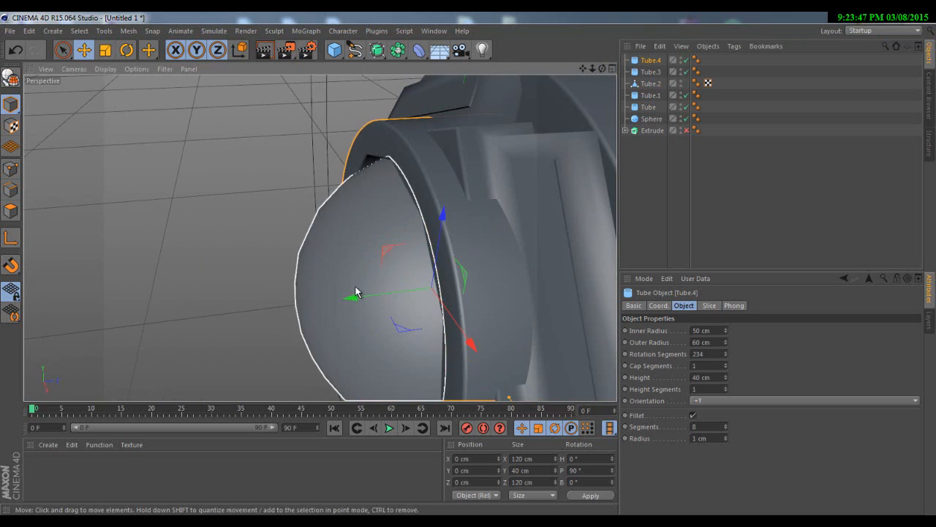
pyautogui.moveTo(356, 292); pyautogui.dragTo(170, 355)
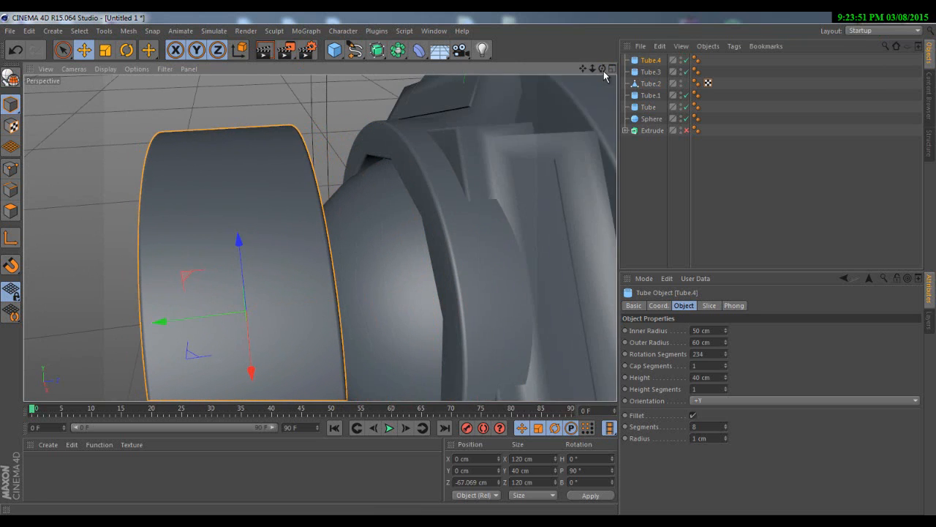
# Reduce the height of the front ring Tube.4 to 3 cm.
pyautogui.moveTo(602, 69); pyautogui.dragTo(468, 265)
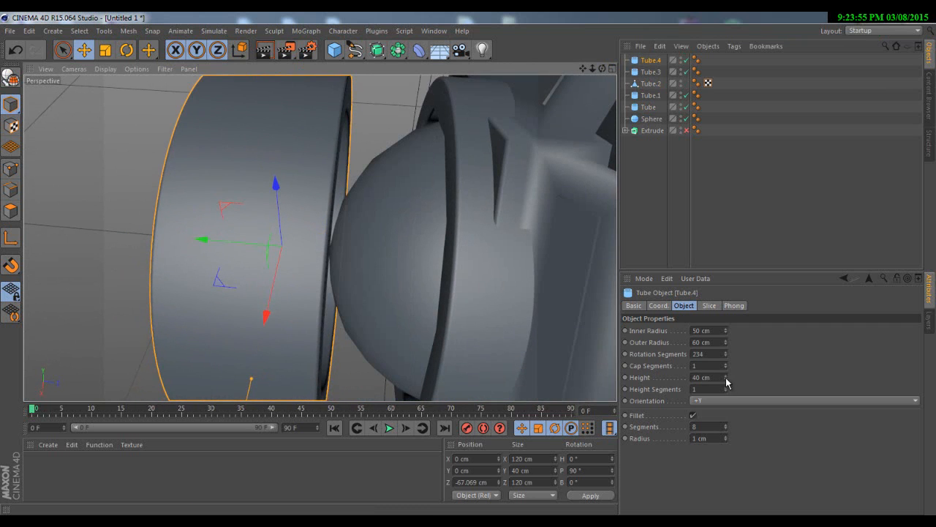
pyautogui.moveTo(727, 382); pyautogui.dragTo(725, 381)
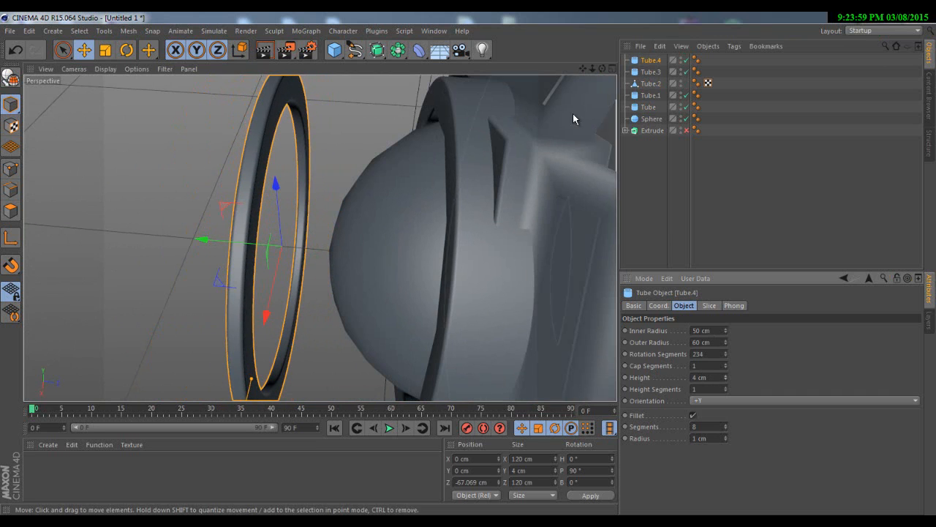
pyautogui.moveTo(603, 69); pyautogui.dragTo(479, 268)
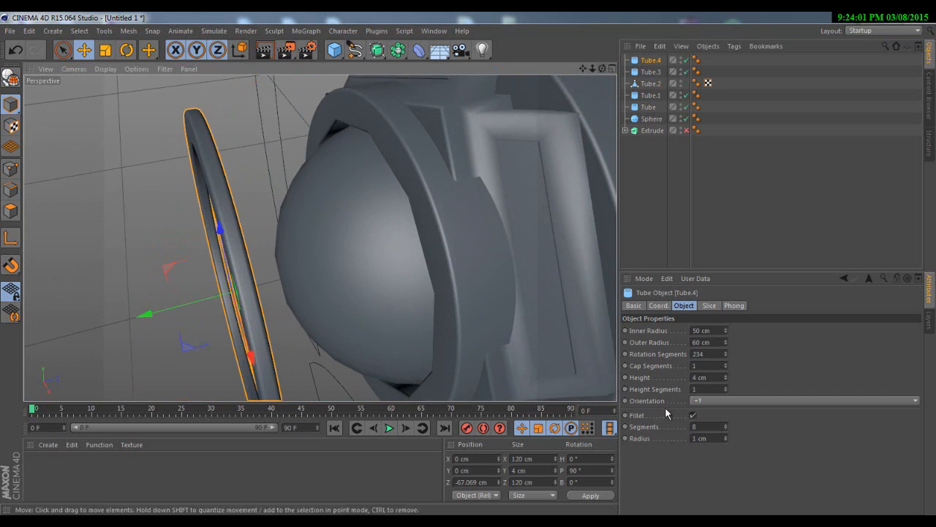
pyautogui.click(724, 380)
pyautogui.scroll(-5, 420, 218)
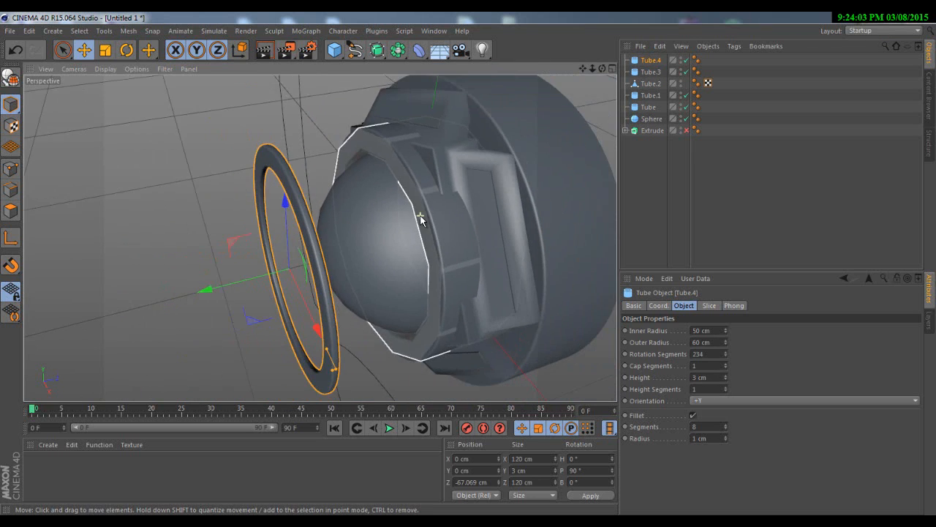
# Shrink the front ring Tube.4 to an inner radius of 13 cm and an outer radius of 18 cm.
pyautogui.moveTo(609, 68); pyautogui.dragTo(468, 265)
pyautogui.scroll(4, 301, 271)
pyautogui.scroll(3, 302, 271)
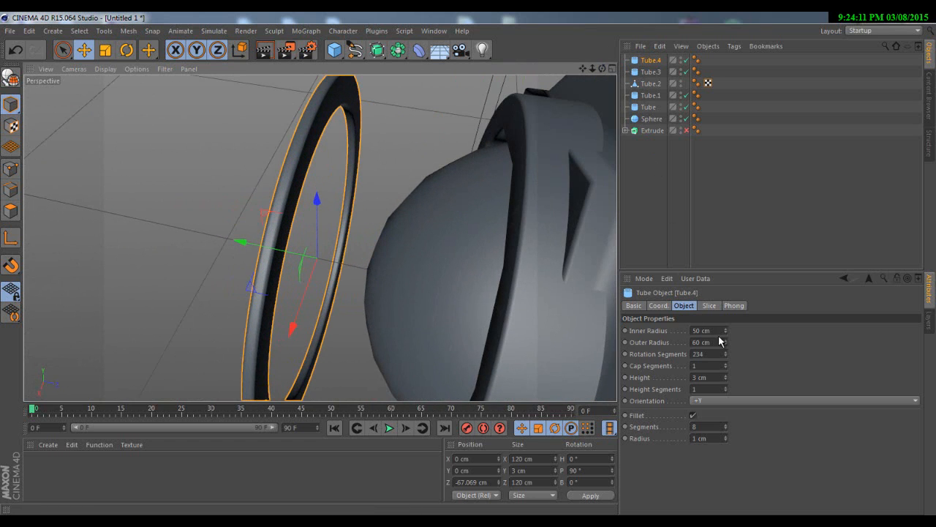
pyautogui.moveTo(726, 331); pyautogui.dragTo(727, 336)
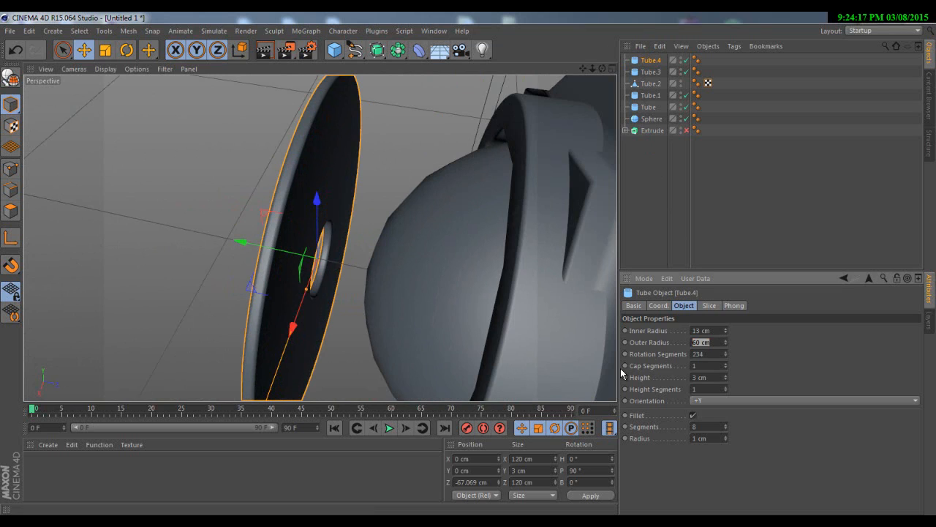
pyautogui.write('18')
pyautogui.press('Return')
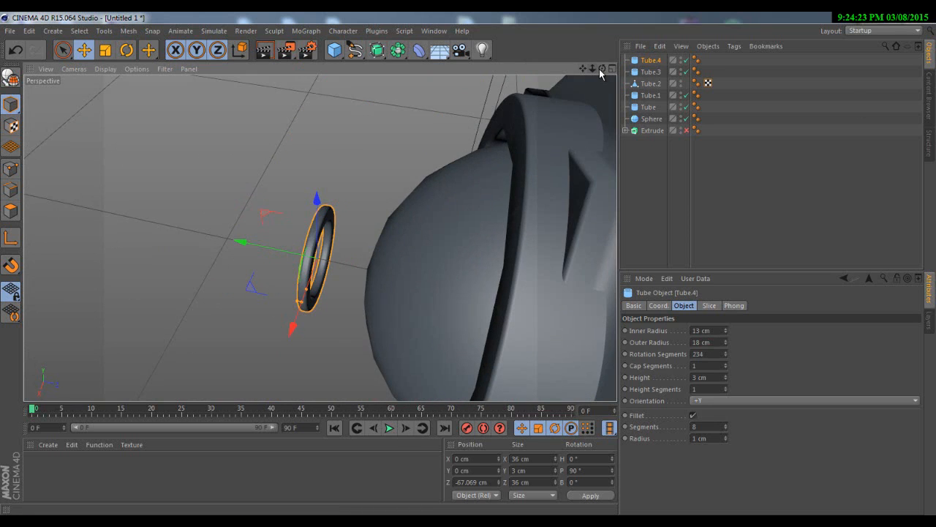
# Move the small ring against the front of the sphere, to about -49.5 cm on Z, and clear the selection.
pyautogui.moveTo(600, 69); pyautogui.dragTo(467, 265)
pyautogui.moveTo(230, 235); pyautogui.dragTo(285, 236)
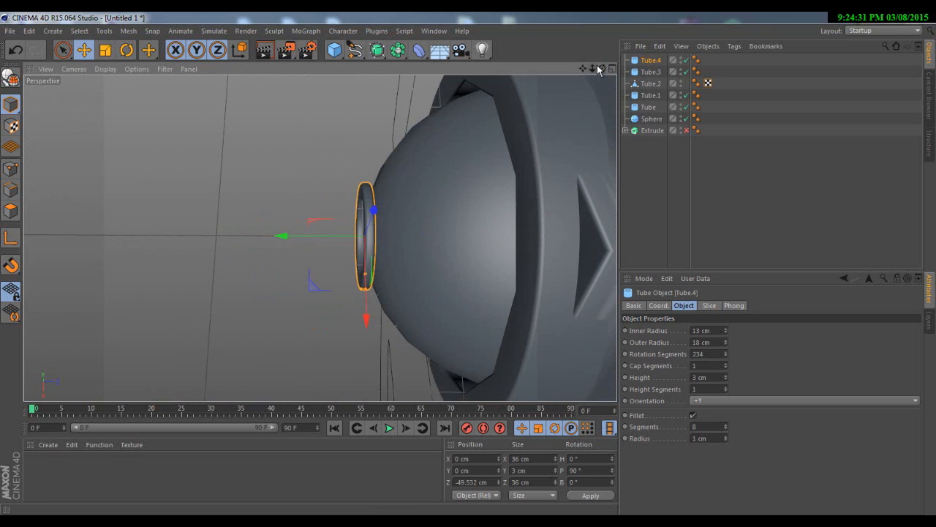
pyautogui.moveTo(598, 66); pyautogui.dragTo(468, 264)
pyautogui.click(729, 191)
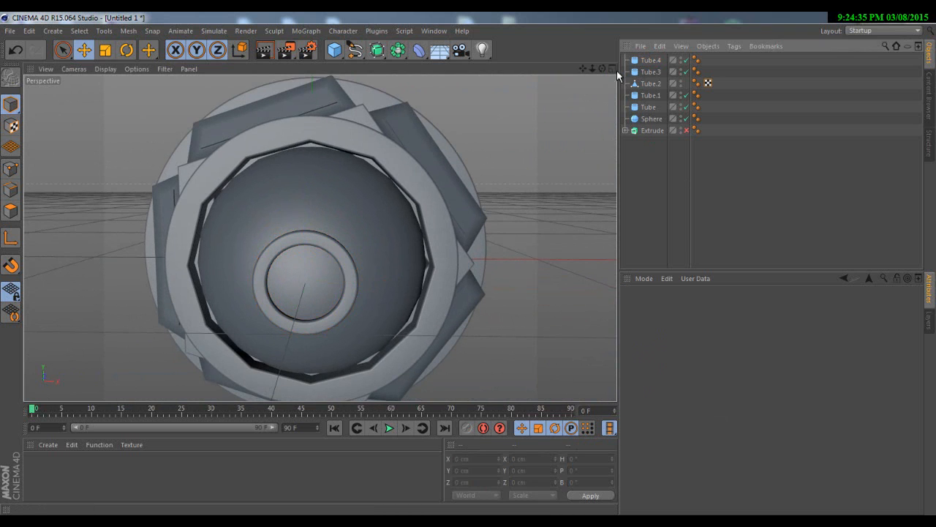
# Add an Arc spline and move it to the front of the sphere, at about -54 cm on Z.
pyautogui.moveTo(603, 69); pyautogui.dragTo(468, 267)
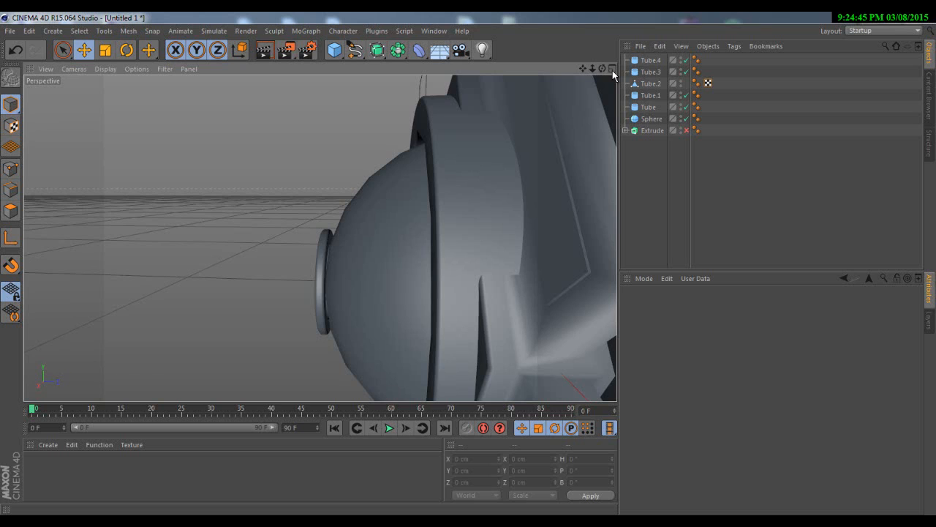
pyautogui.click(350, 54)
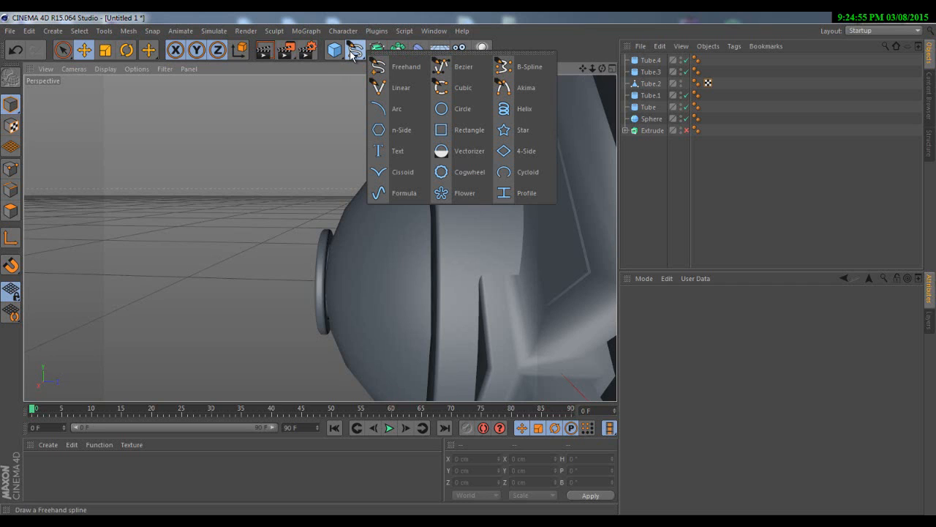
pyautogui.click(395, 111)
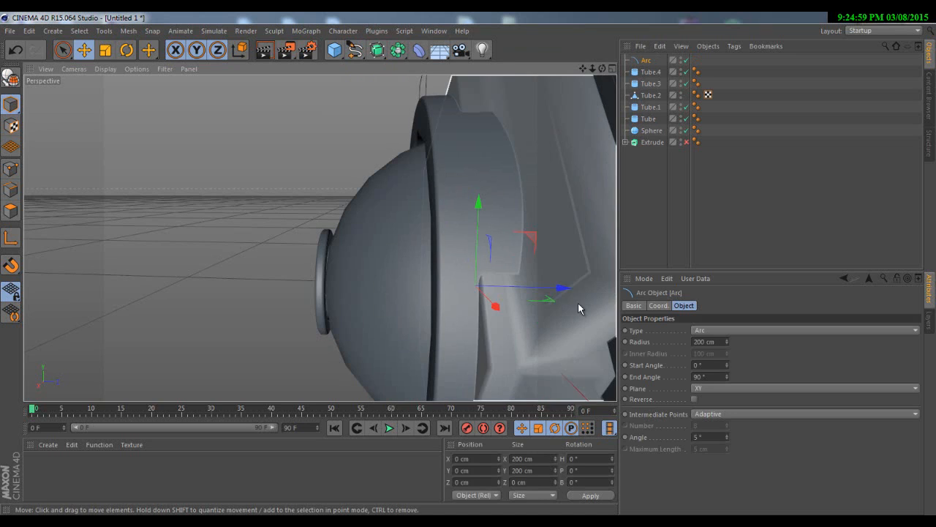
pyautogui.moveTo(557, 290); pyautogui.dragTo(408, 304)
pyautogui.scroll(-6, 409, 303)
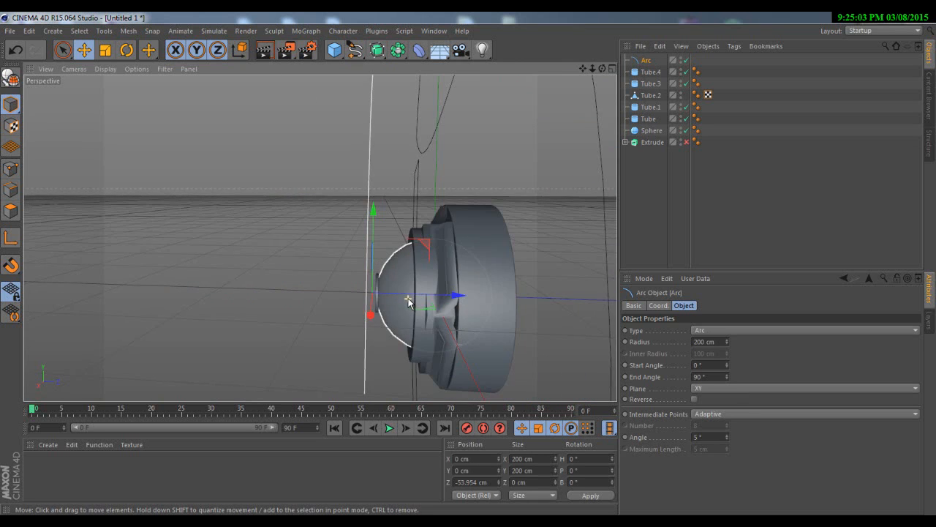
pyautogui.scroll(2, 410, 293)
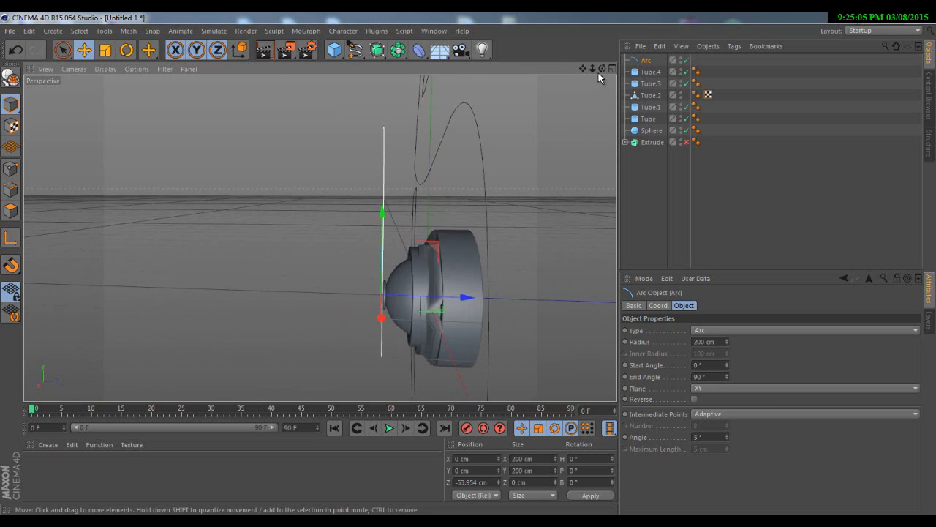
pyautogui.moveTo(602, 69); pyautogui.dragTo(469, 268)
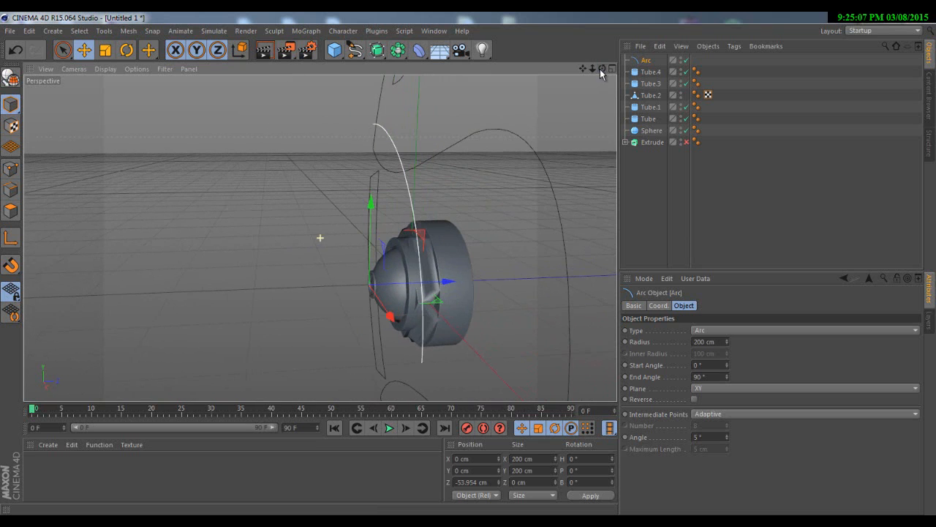
pyautogui.click(127, 50)
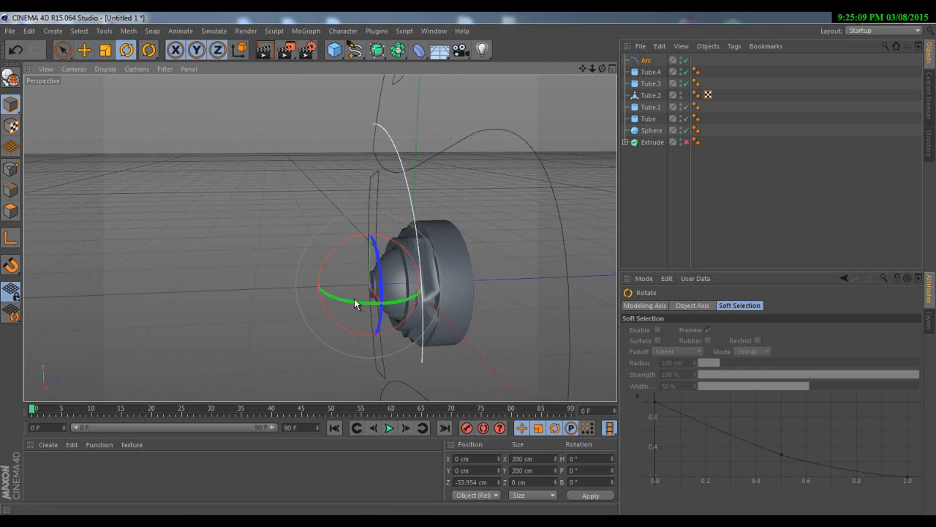
pyautogui.moveTo(354, 299); pyautogui.dragTo(360, 303)
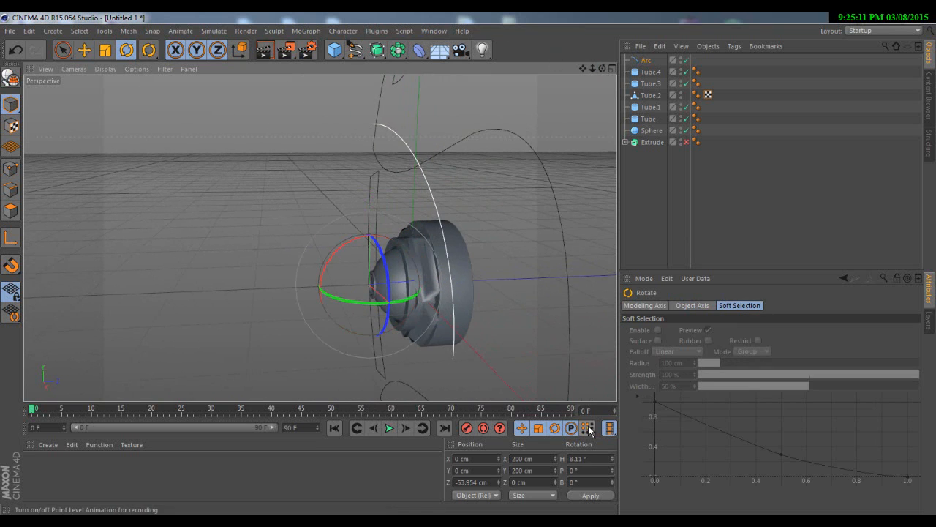
pyautogui.hotkey('ctrl', 'z')
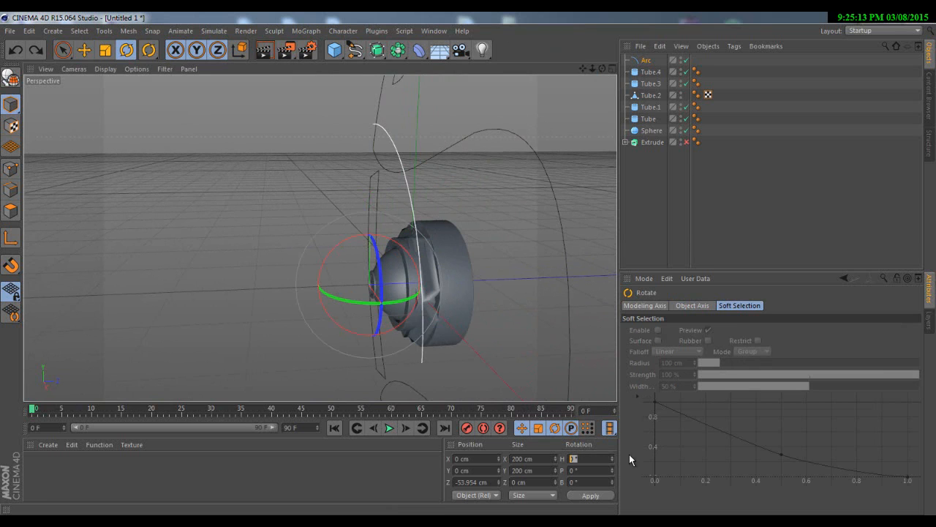
# Set the arc's heading rotation to 90°.
pyautogui.write('0')
pyautogui.press('Return')
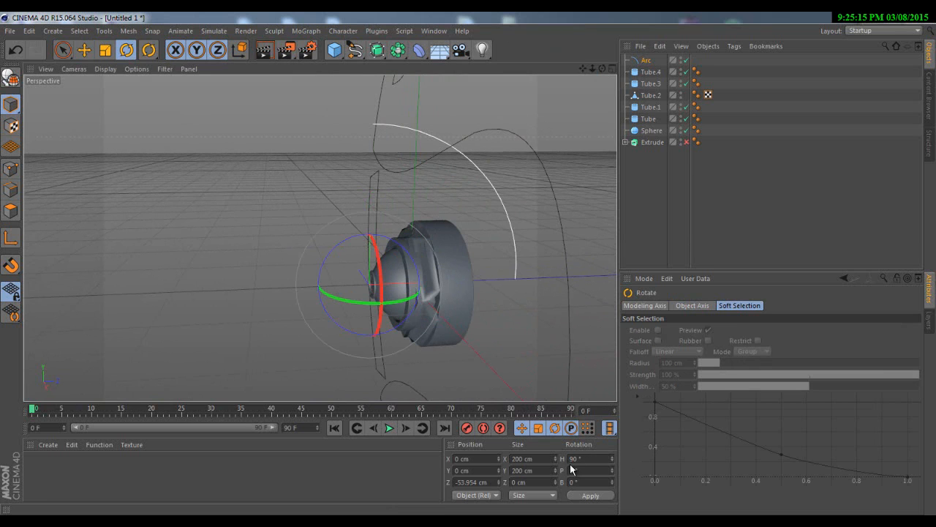
pyautogui.moveTo(602, 69); pyautogui.dragTo(468, 263)
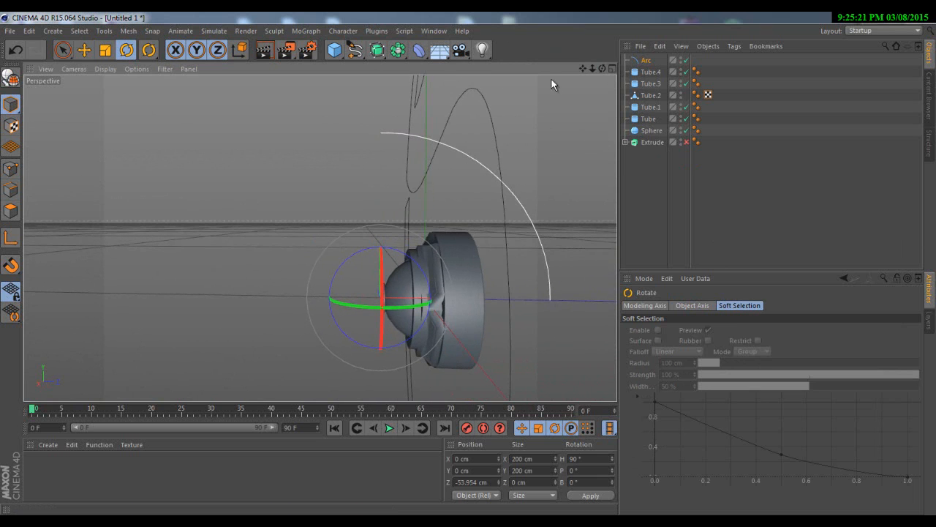
# In the Right view, move the arc down below the sphere and rotate its bank to about -85°.
pyautogui.click(613, 70)
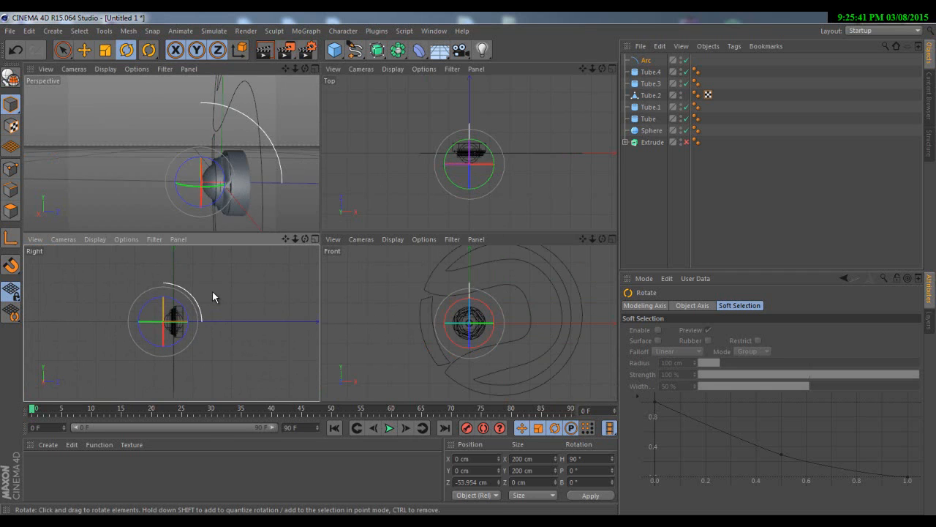
pyautogui.scroll(3, 172, 321)
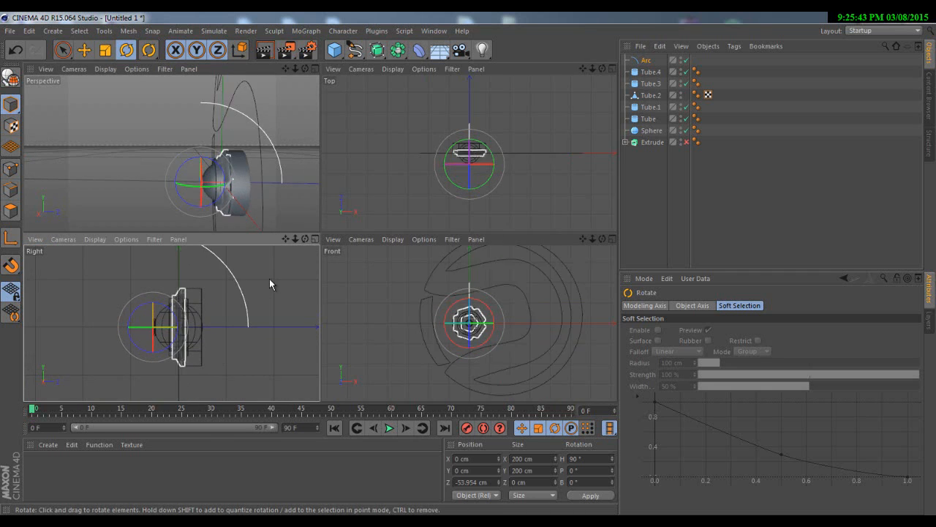
pyautogui.click(314, 239)
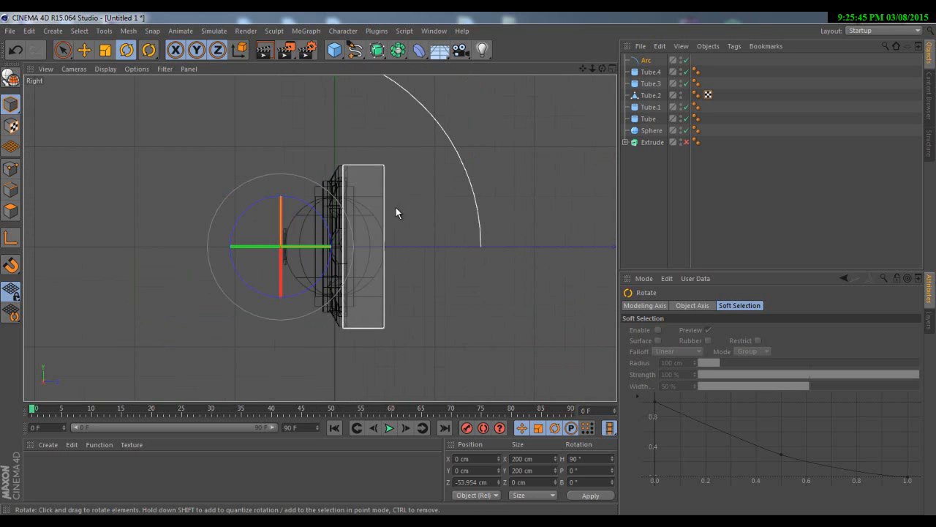
pyautogui.moveTo(583, 68); pyautogui.dragTo(351, 142)
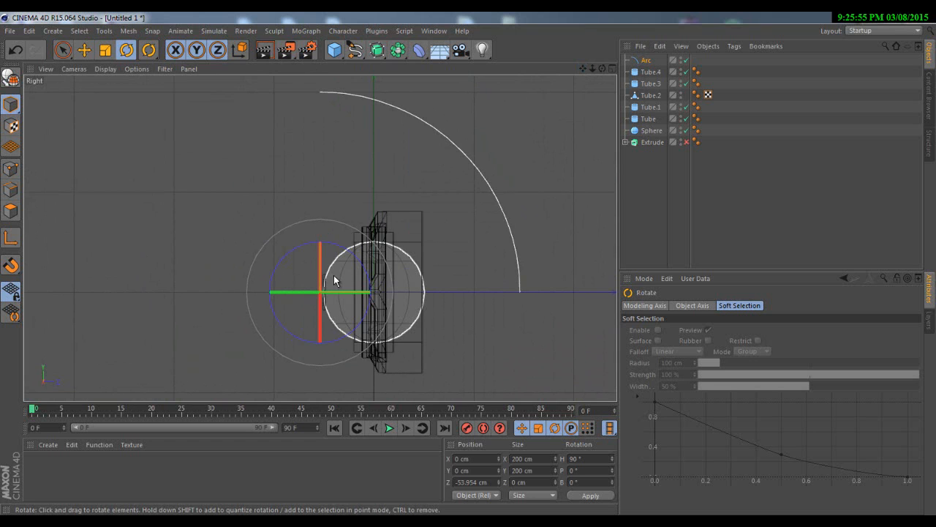
pyautogui.click(85, 49)
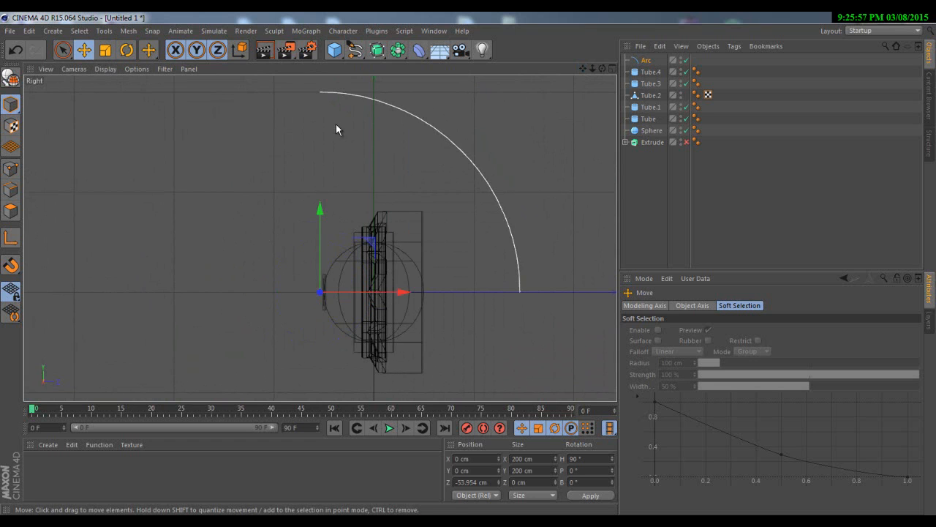
pyautogui.moveTo(379, 188); pyautogui.dragTo(378, 254)
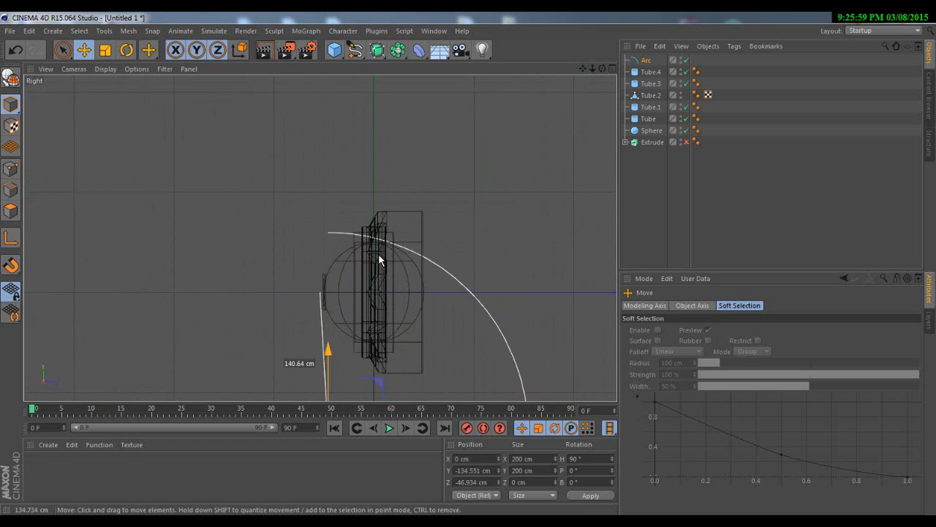
pyautogui.click(126, 49)
pyautogui.moveTo(339, 357); pyautogui.dragTo(267, 381)
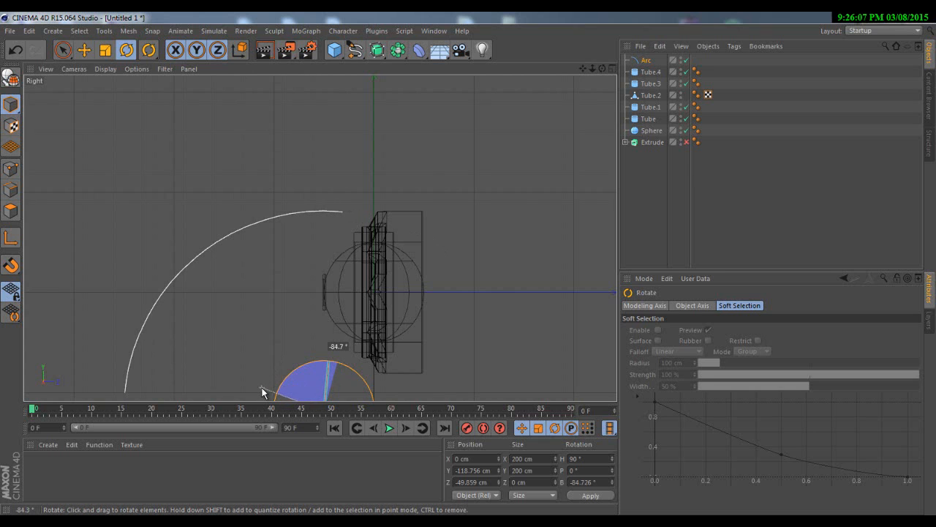
pyautogui.moveTo(262, 391); pyautogui.dragTo(261, 388)
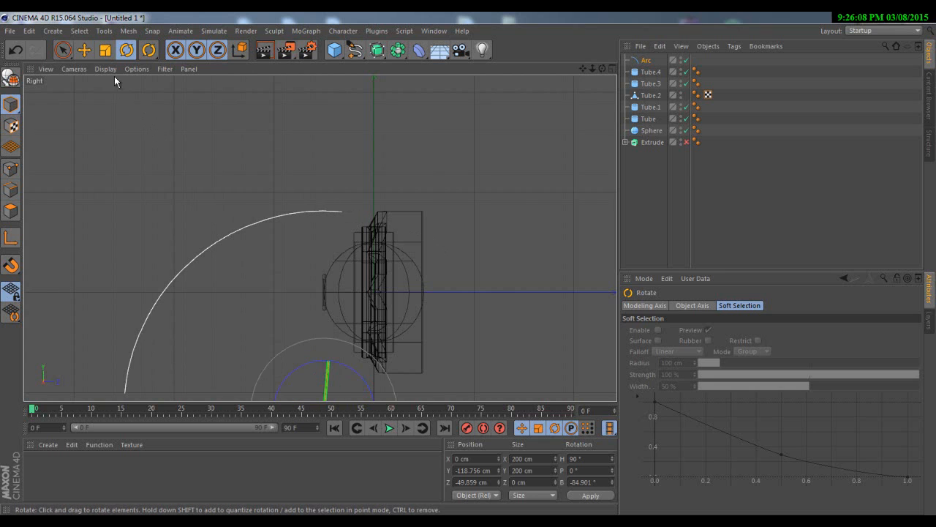
# Scale the arc down to about 53 cm and move it over the sphere's upper front, at about Y 7.6 cm and Z 2.2 cm.
pyautogui.click(85, 49)
pyautogui.moveTo(152, 355); pyautogui.dragTo(354, 240)
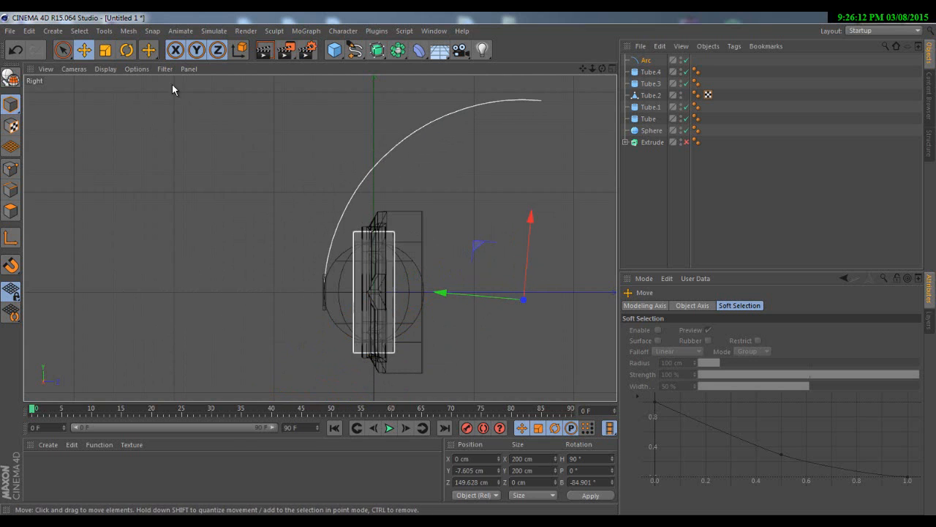
pyautogui.click(111, 53)
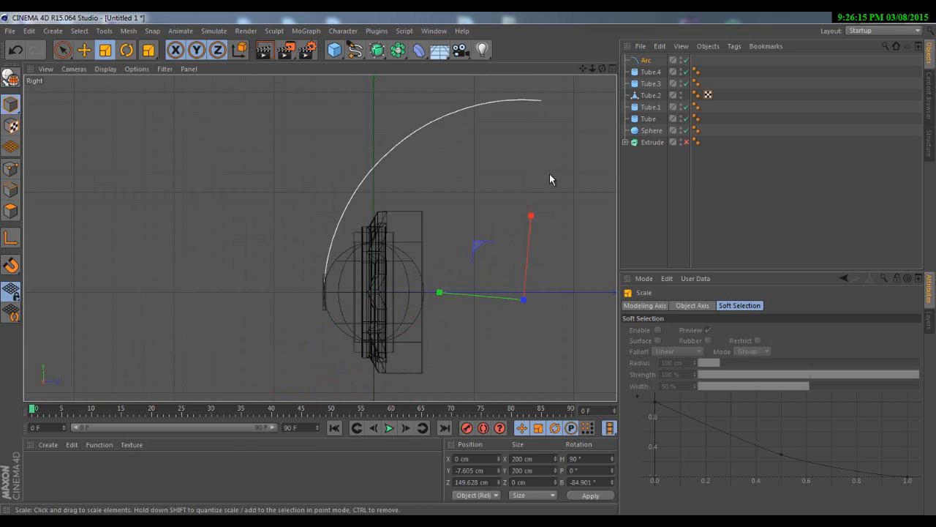
pyautogui.moveTo(550, 173); pyautogui.dragTo(267, 326)
pyautogui.click(85, 49)
pyautogui.moveTo(501, 346); pyautogui.dragTo(354, 332)
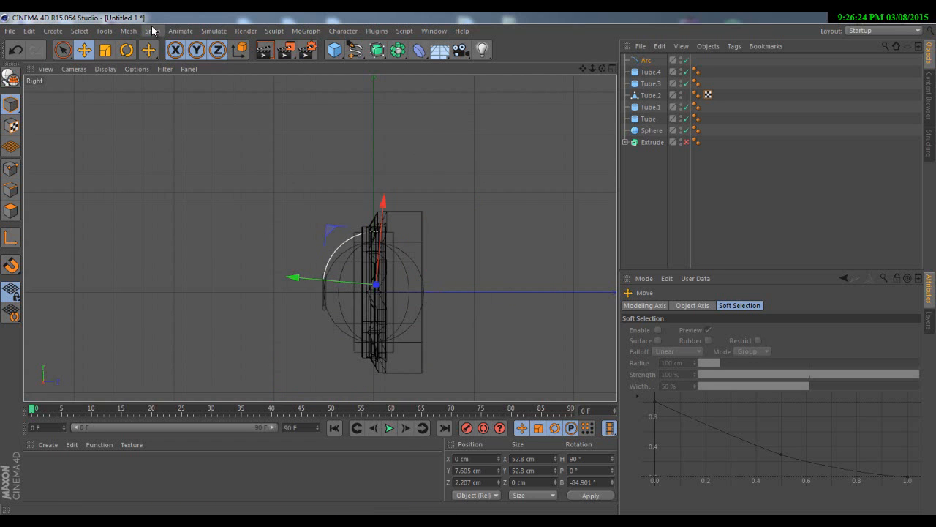
# Scale the arc to about 46 cm and move its lower end onto the small front ring, at about Y 7.9 cm and Z -4.6 cm.
pyautogui.click(106, 50)
pyautogui.moveTo(224, 139); pyautogui.dragTo(169, 161)
pyautogui.click(85, 50)
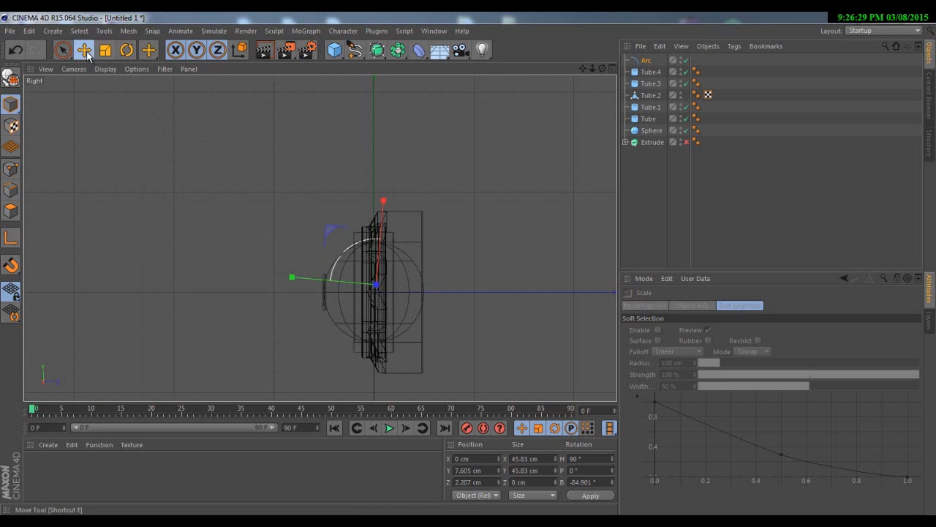
pyautogui.scroll(5, 317, 274)
pyautogui.scroll(3, 396, 229)
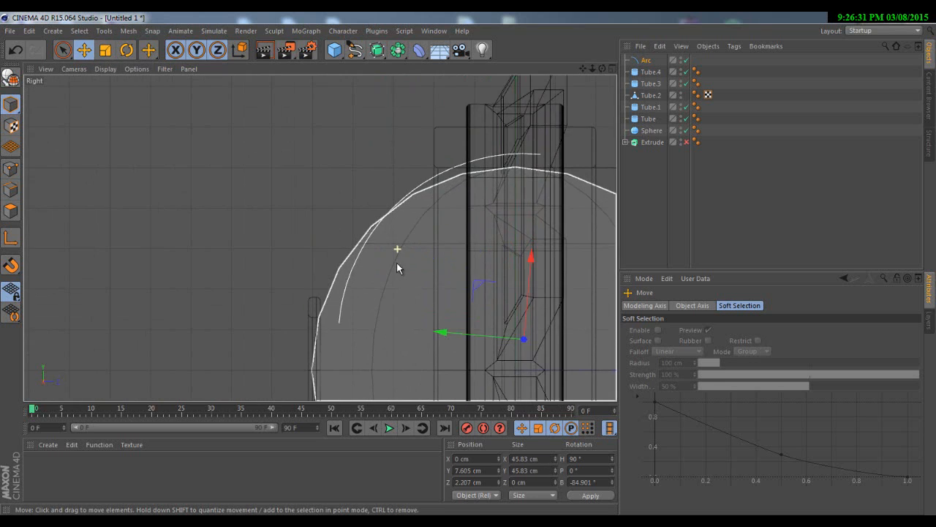
pyautogui.moveTo(396, 264); pyautogui.dragTo(369, 262)
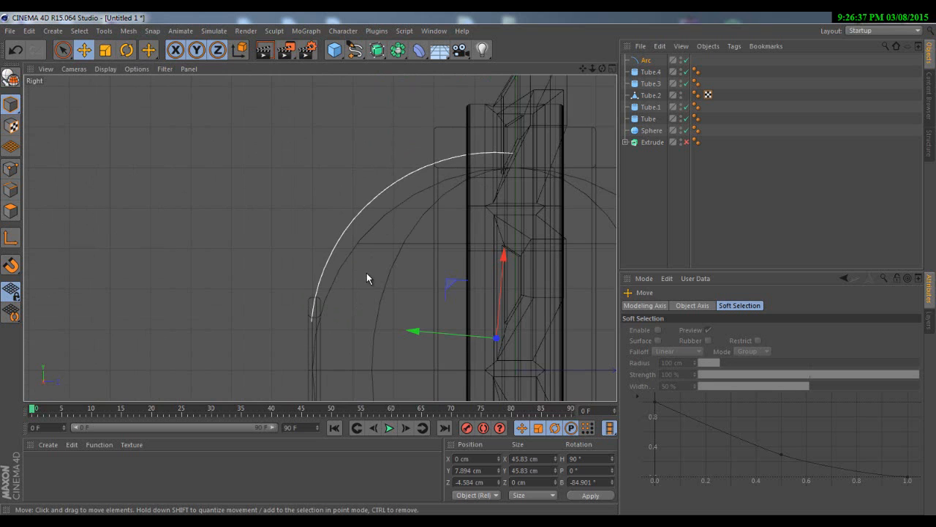
pyautogui.scroll(3, 373, 260)
pyautogui.scroll(-3, 371, 245)
pyautogui.scroll(3, 372, 244)
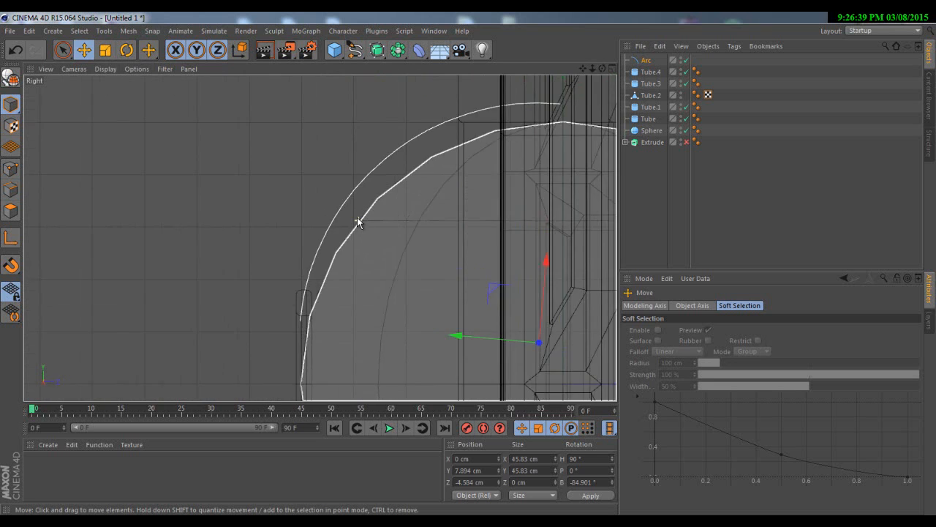
pyautogui.scroll(-3, 355, 183)
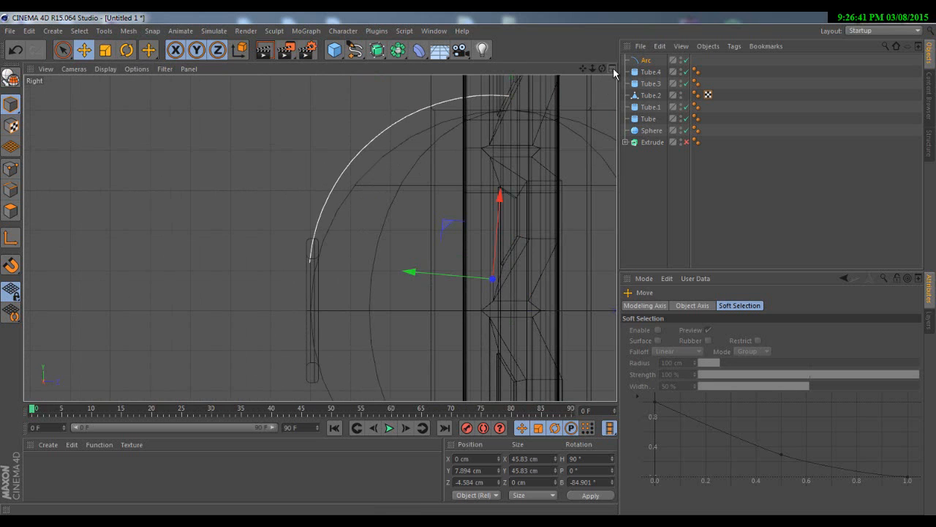
# In the Perspective view, add a Cylinder, set its radius to 2 cm, and clear the selection.
pyautogui.click(612, 68)
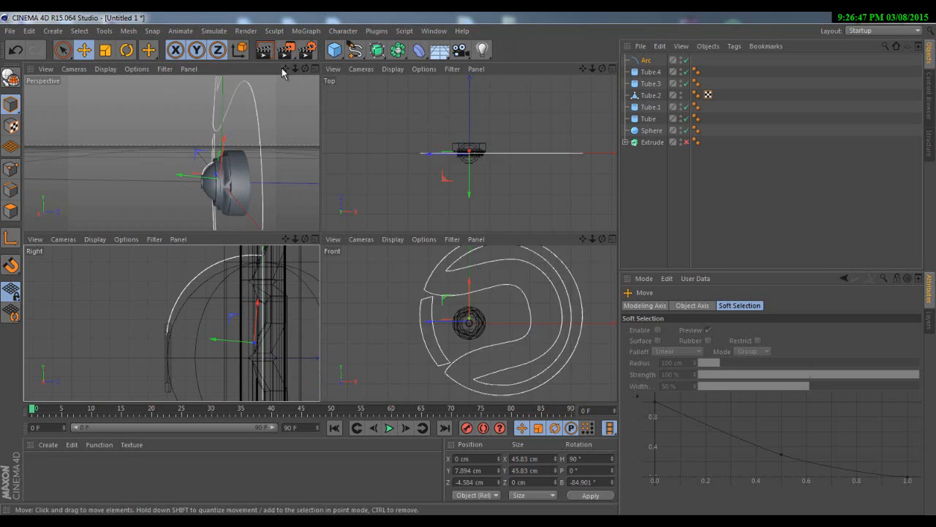
pyautogui.click(316, 71)
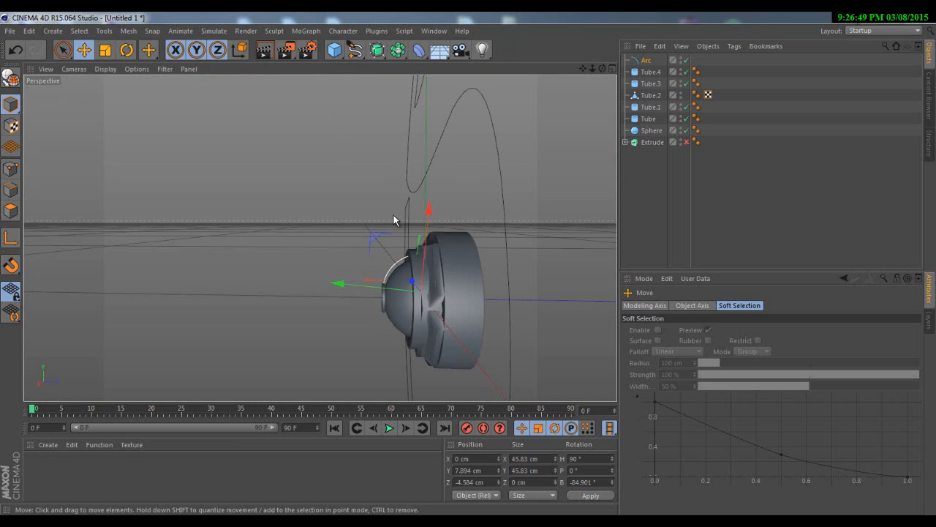
pyautogui.moveTo(606, 68); pyautogui.dragTo(465, 267)
pyautogui.keyDown('alt'); pyautogui.moveTo(469, 269); pyautogui.dragTo(367, 192); pyautogui.keyUp('alt')
pyautogui.scroll(10, 367, 192)
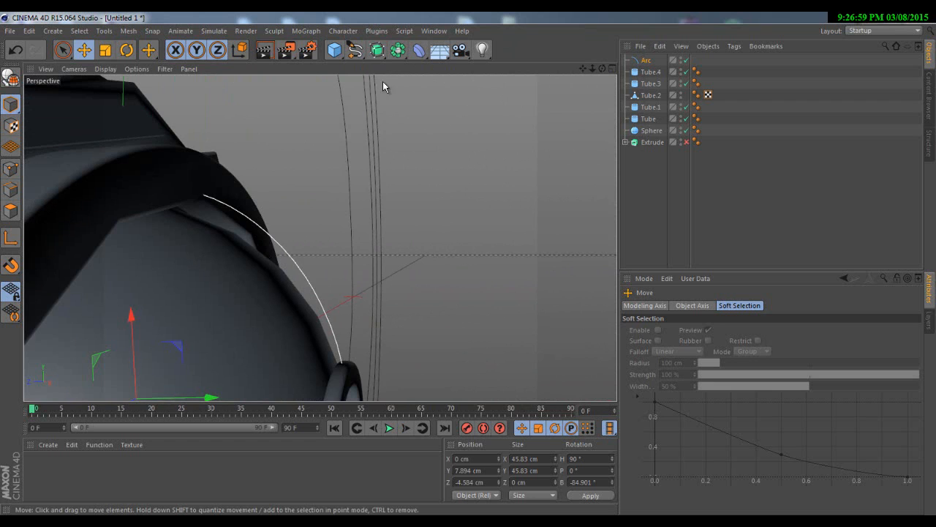
pyautogui.click(334, 49)
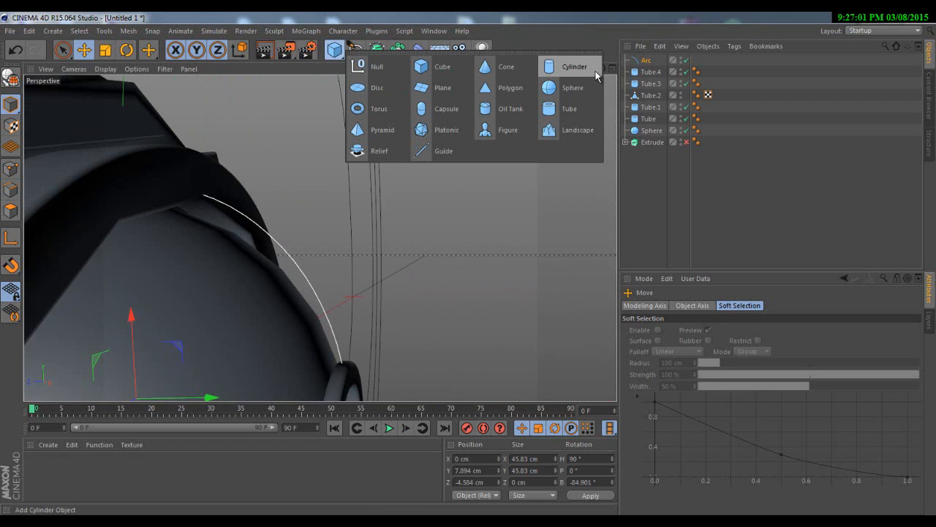
pyautogui.click(574, 66)
pyautogui.scroll(-6, 514, 237)
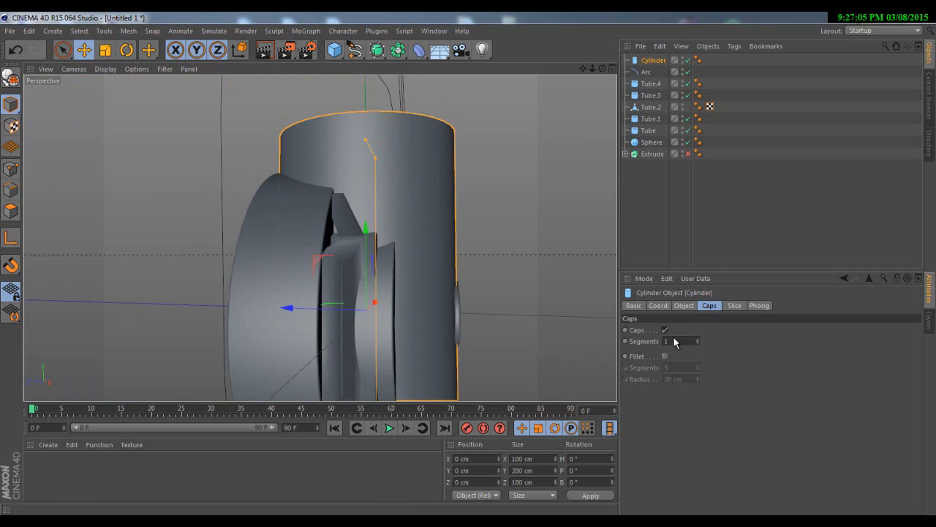
pyautogui.click(685, 306)
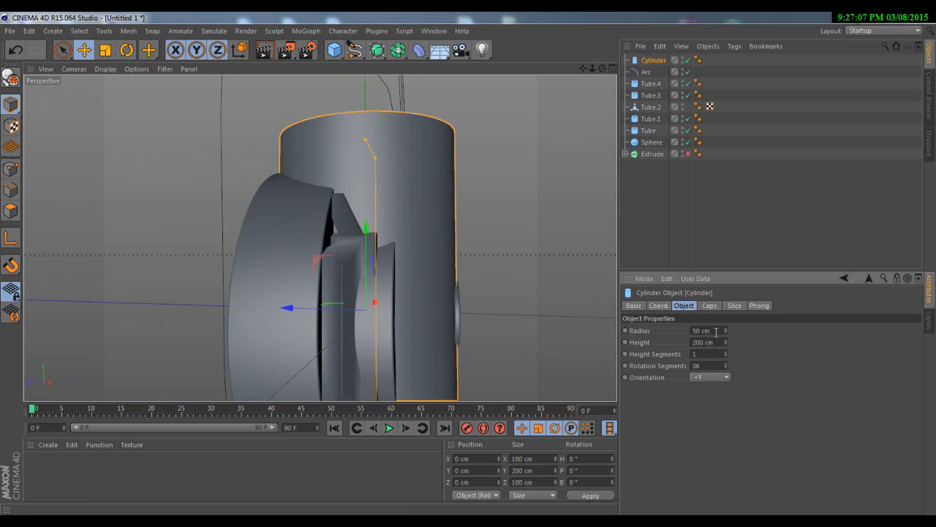
pyautogui.write('2')
pyautogui.click(657, 260)
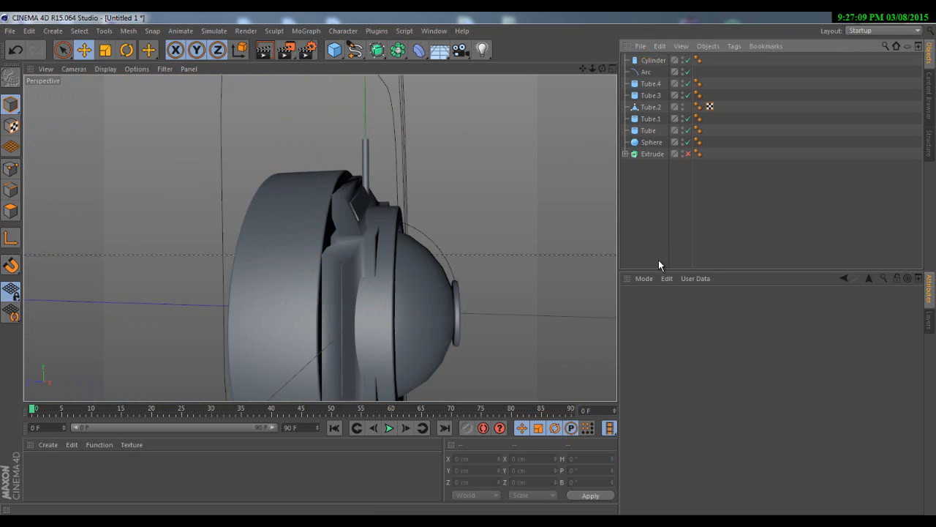
# Add a Spline Wrap deformer and make it a child of the cylinder.
pyautogui.moveTo(602, 69); pyautogui.dragTo(556, 66)
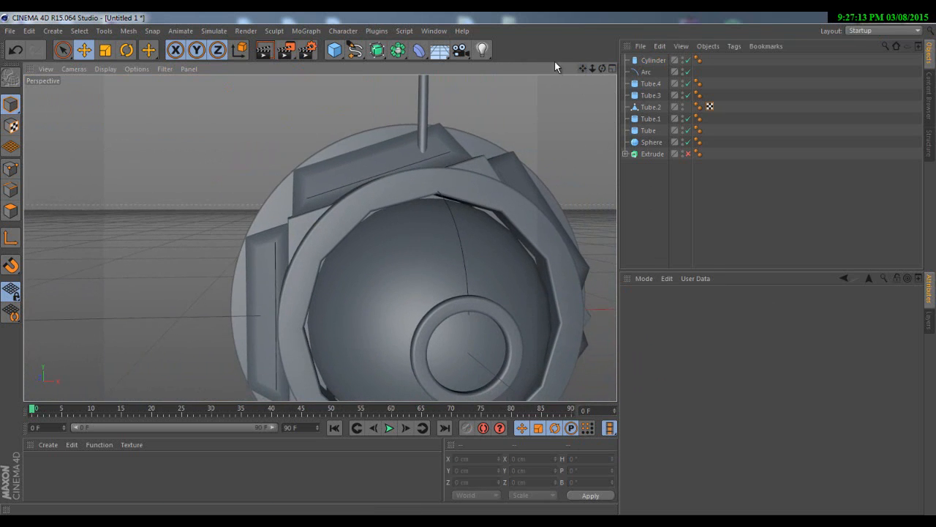
pyautogui.click(421, 50)
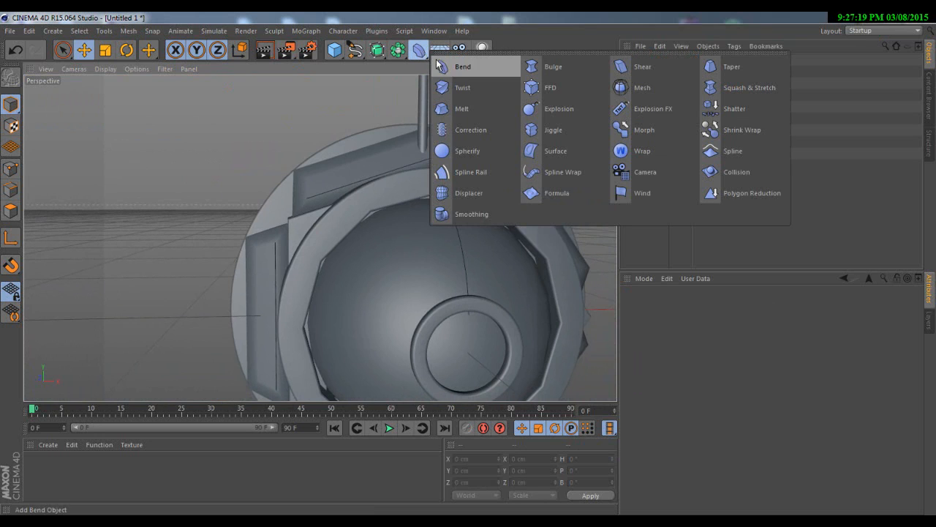
pyautogui.click(583, 173)
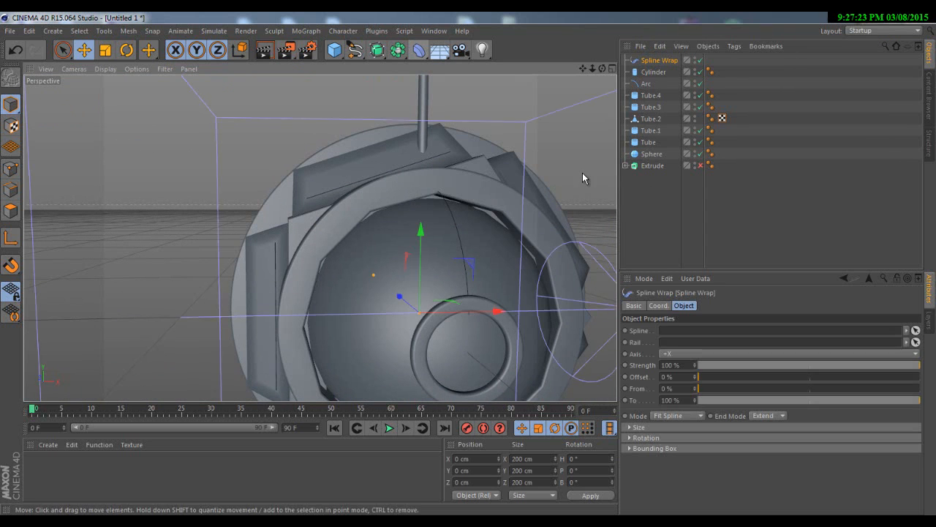
pyautogui.scroll(-5, 472, 214)
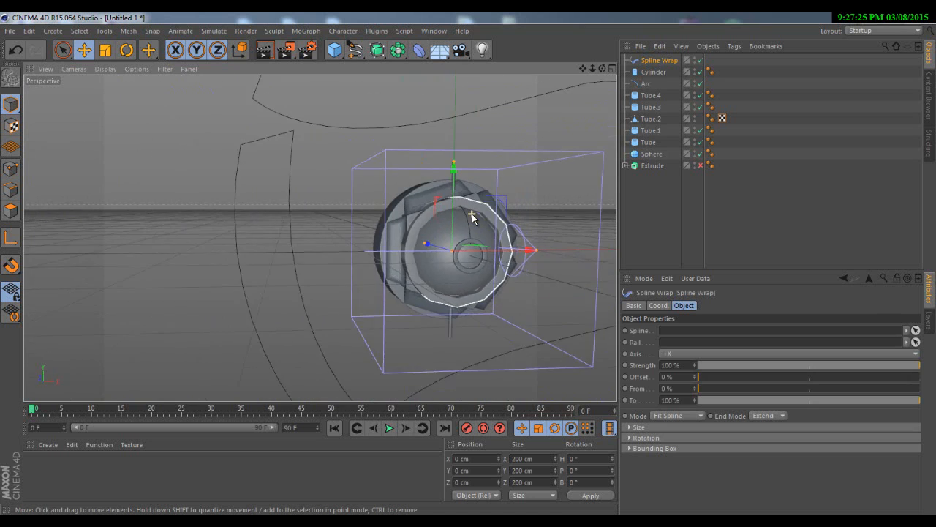
pyautogui.scroll(3, 472, 212)
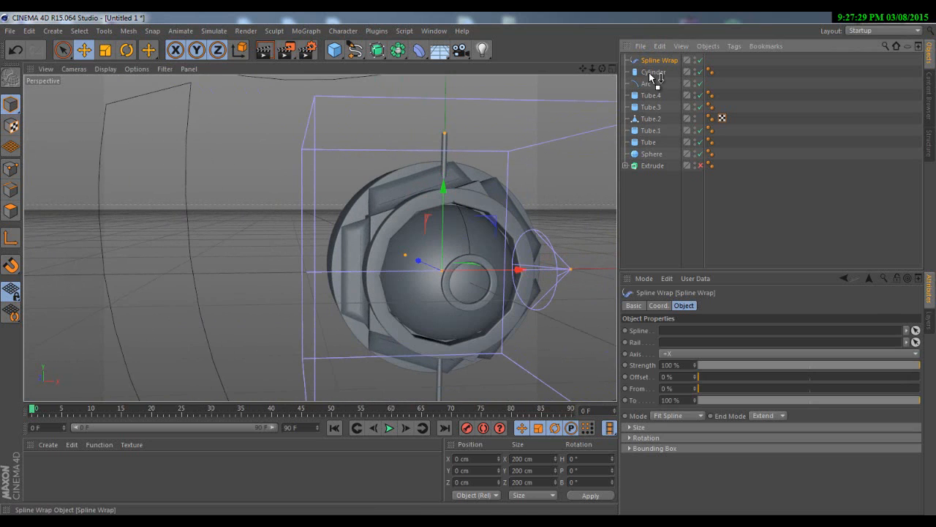
pyautogui.moveTo(649, 77); pyautogui.dragTo(651, 73)
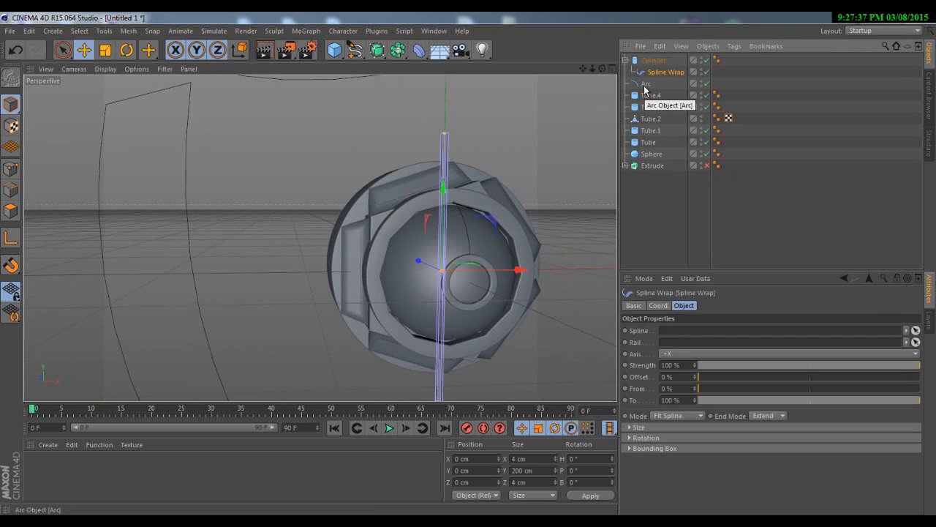
# Assign the Arc as the Spline Wrap's spline and set its axis to +Y.
pyautogui.click(916, 333)
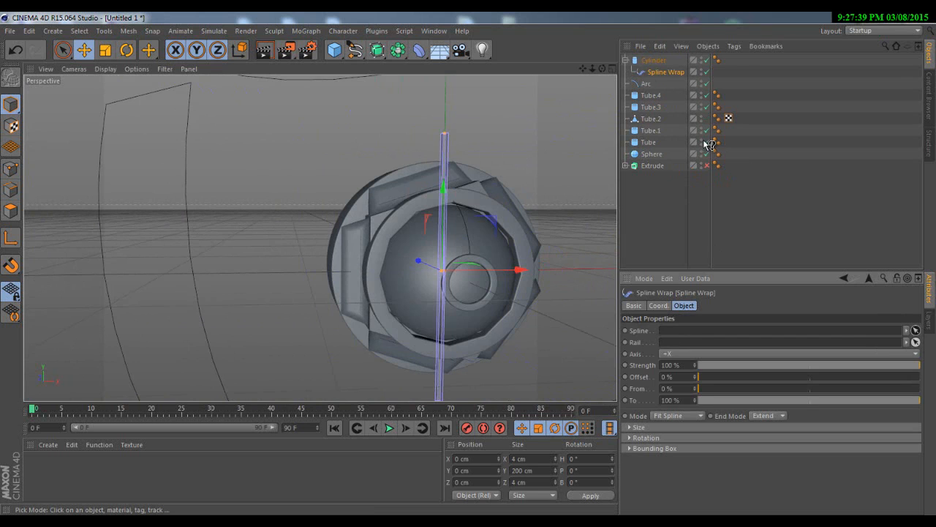
pyautogui.click(648, 85)
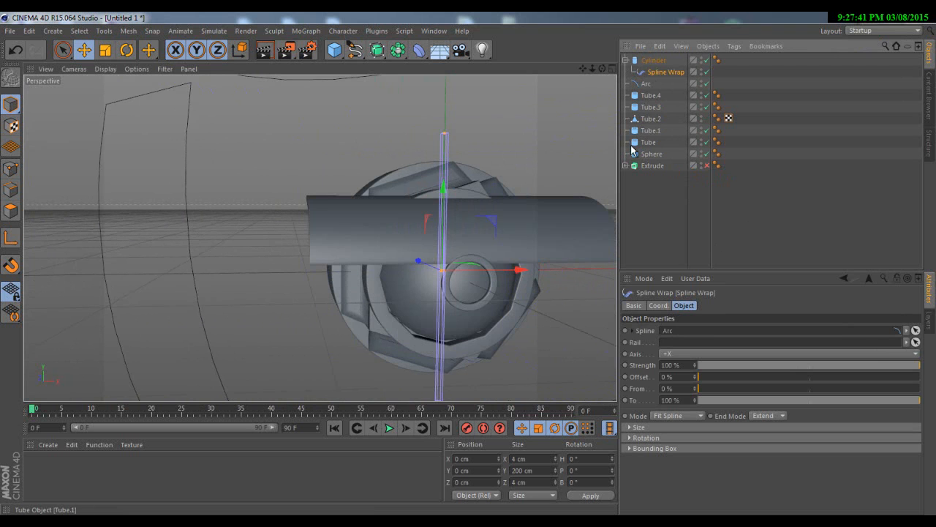
pyautogui.moveTo(602, 69); pyautogui.dragTo(469, 263)
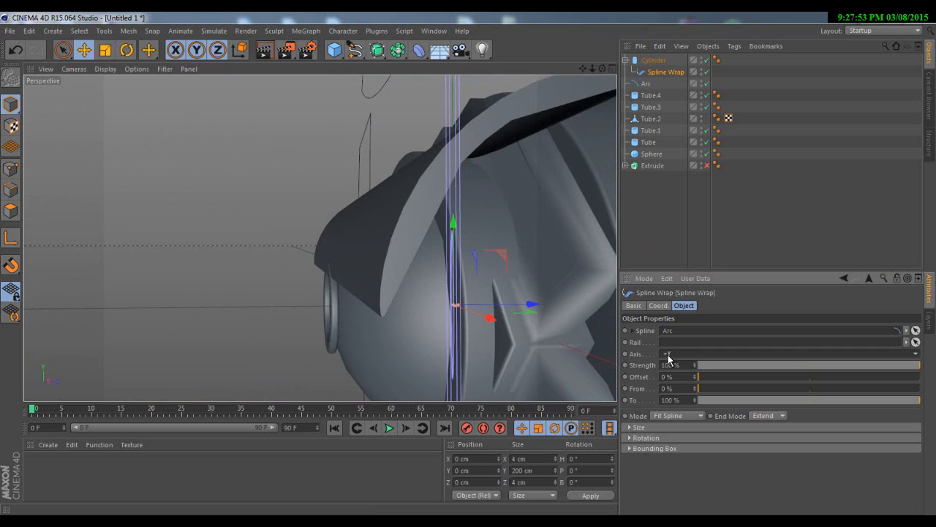
pyautogui.keyDown('alt'); pyautogui.moveTo(556, 293); pyautogui.dragTo(506, 115); pyautogui.keyUp('alt')
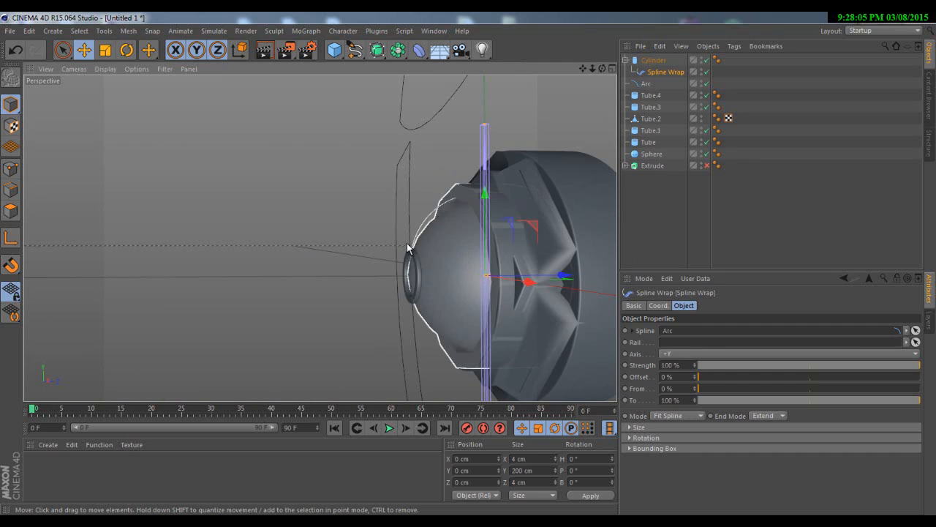
# Set the cylinder's height segments to 20 so it bends smoothly along the arc.
pyautogui.click(649, 63)
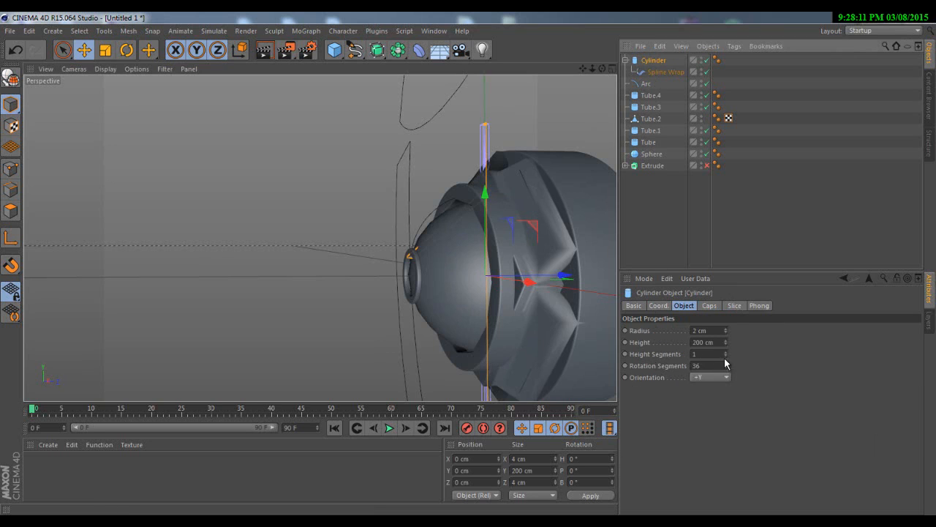
pyautogui.moveTo(727, 358); pyautogui.dragTo(727, 357)
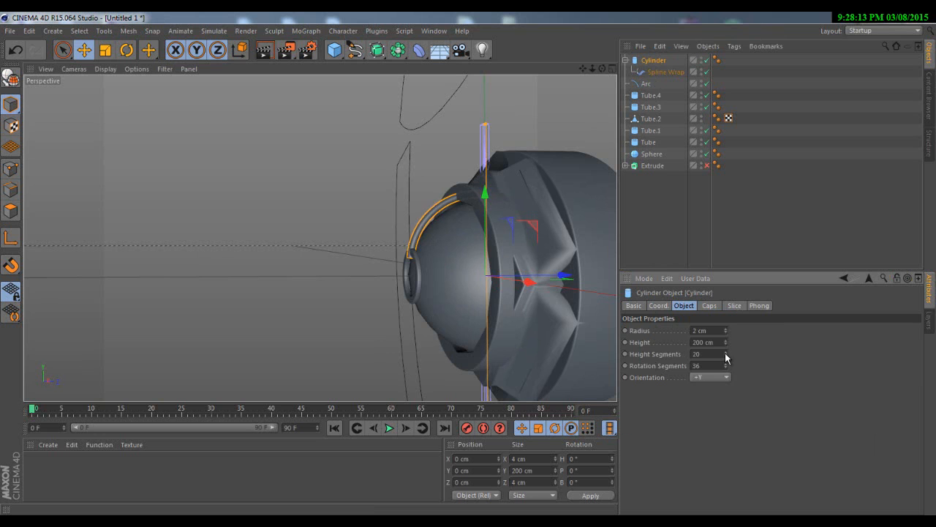
# Raise the cylinder's height segments to 35 and reduce its radius to 1 cm.
pyautogui.scroll(8, 399, 220)
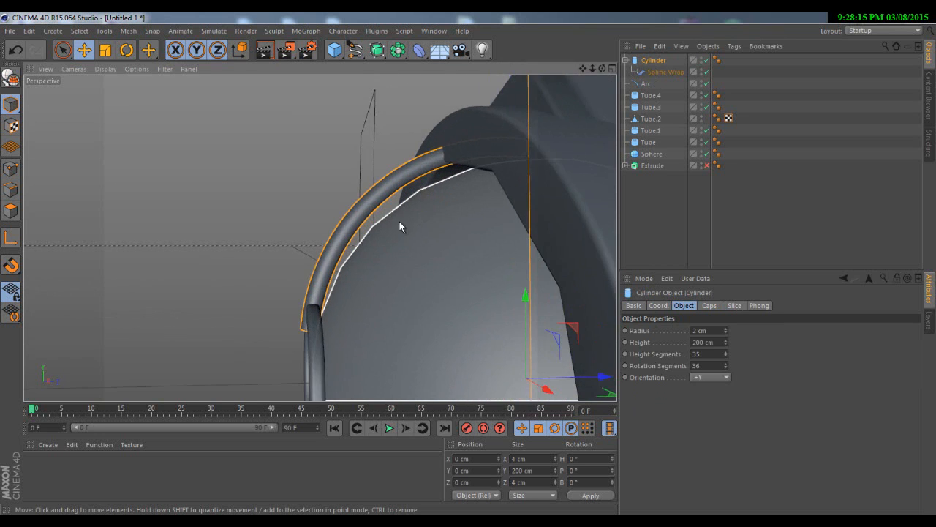
pyautogui.scroll(-5, 476, 191)
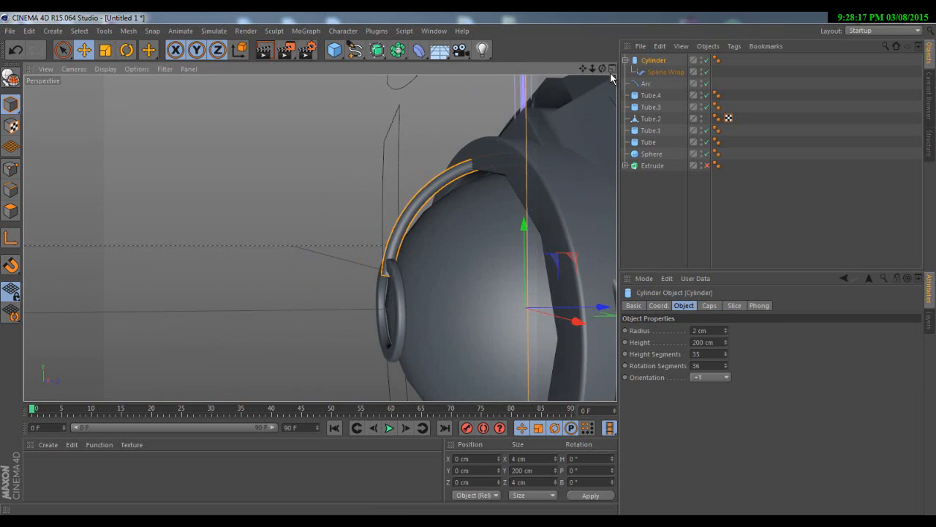
pyautogui.moveTo(602, 68)
pyautogui.mouseDown()
pyautogui.moveTo(481, 262)
pyautogui.moveTo(456, 270)
pyautogui.moveTo(605, 72)
pyautogui.mouseUp()
pyautogui.scroll(7, 334, 266)
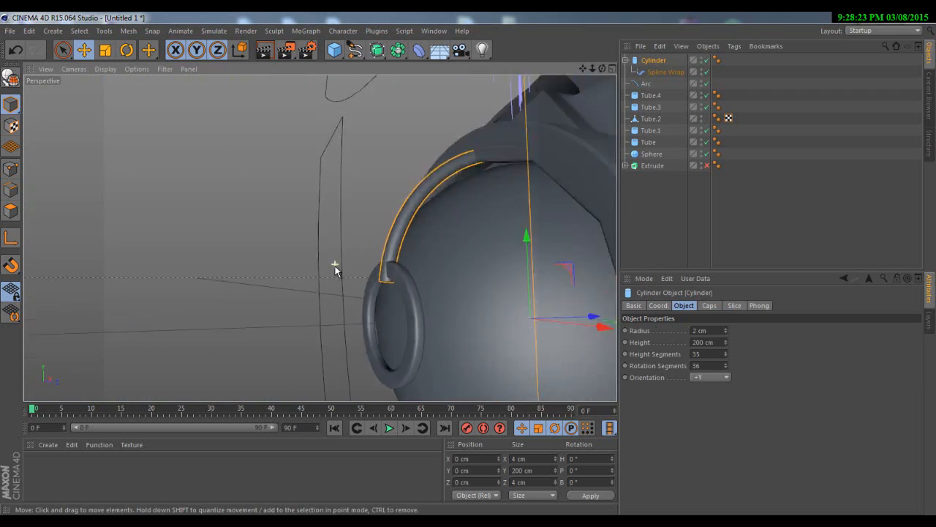
pyautogui.scroll(-5, 431, 257)
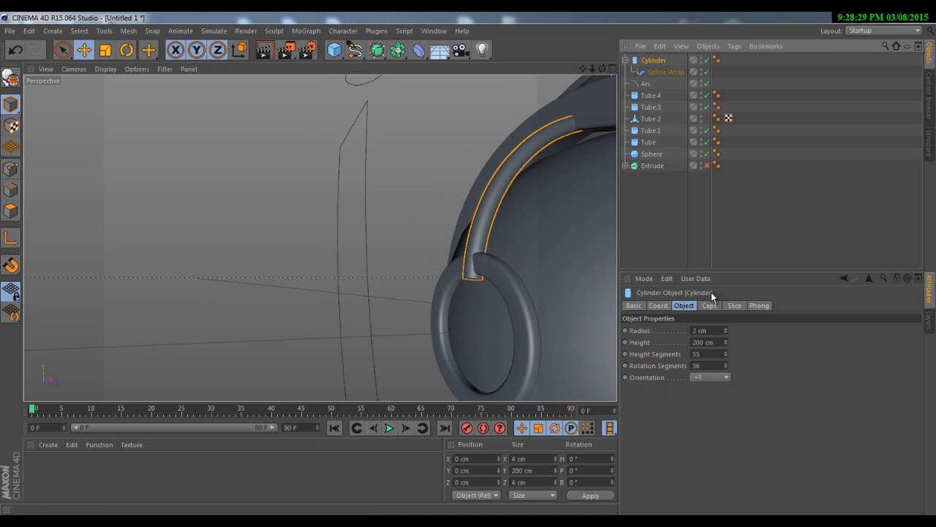
pyautogui.click(725, 333)
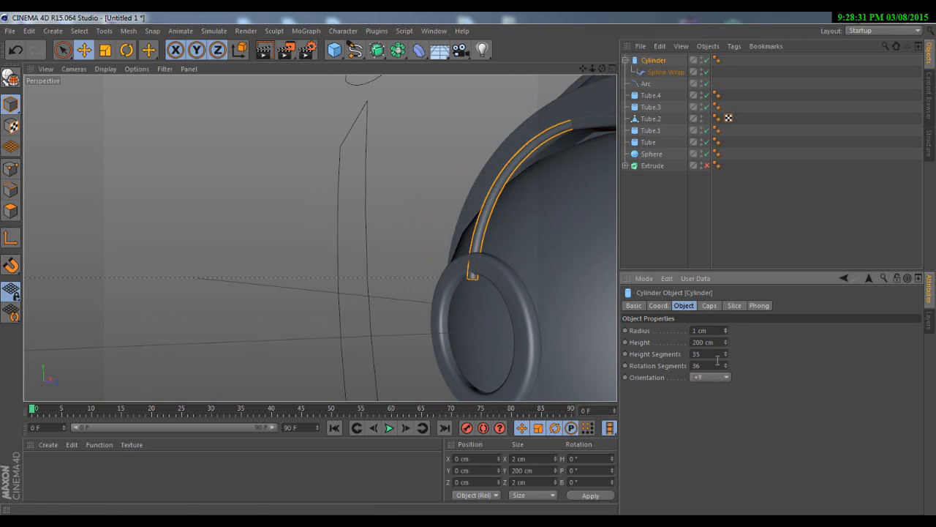
# Set the Arc's end angle to 87° so the wrapped cylinder no longer pokes through the small front ring.
pyautogui.moveTo(602, 69); pyautogui.dragTo(377, 175)
pyautogui.scroll(6, 420, 183)
pyautogui.scroll(5, 400, 299)
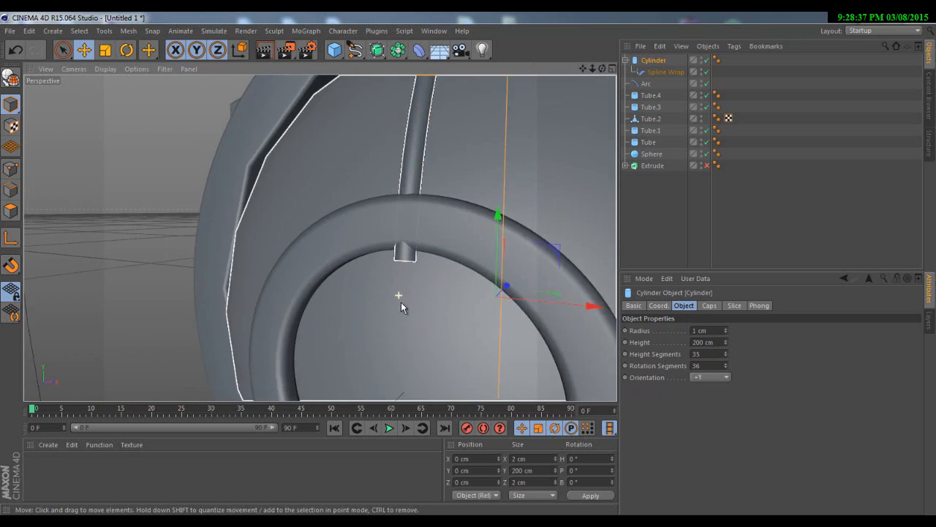
pyautogui.scroll(5, 406, 234)
pyautogui.scroll(-4, 412, 197)
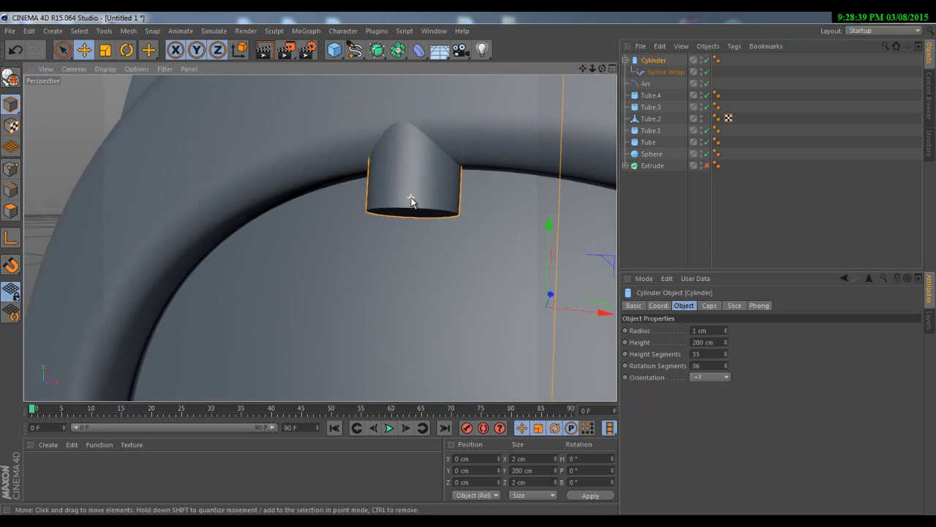
pyautogui.scroll(-6, 392, 169)
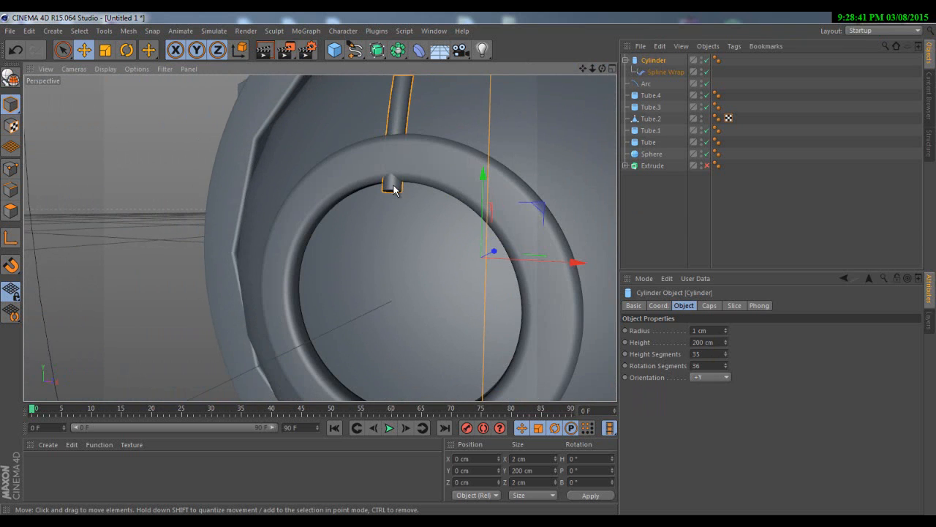
pyautogui.click(646, 85)
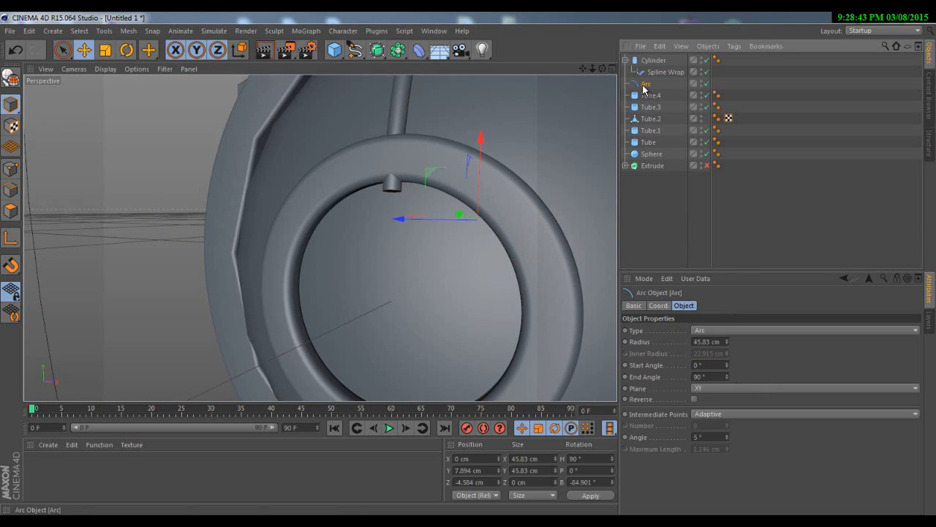
pyautogui.scroll(-5, 479, 170)
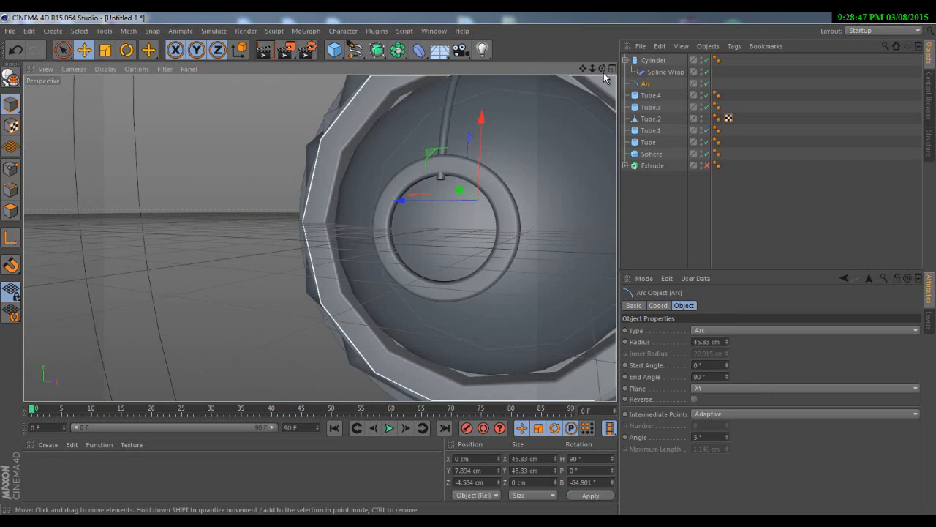
pyautogui.moveTo(603, 68); pyautogui.dragTo(469, 266)
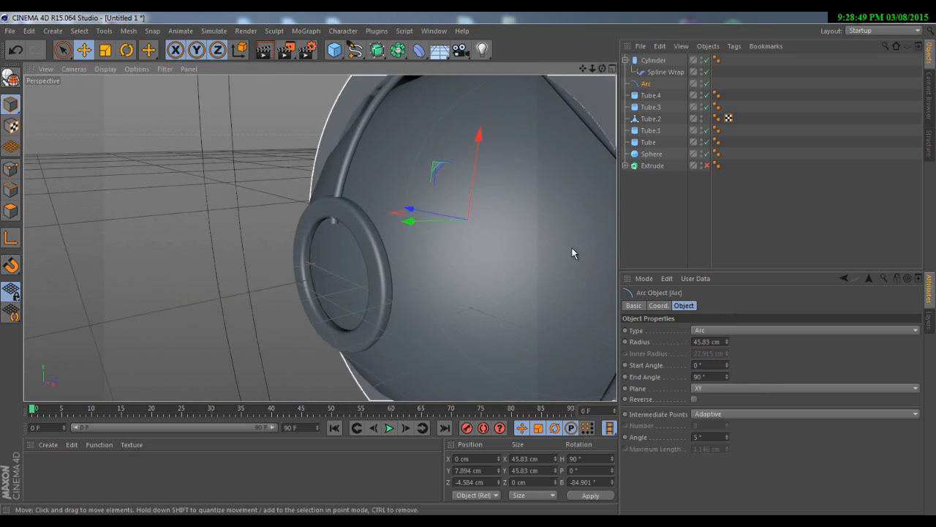
pyautogui.click(726, 378)
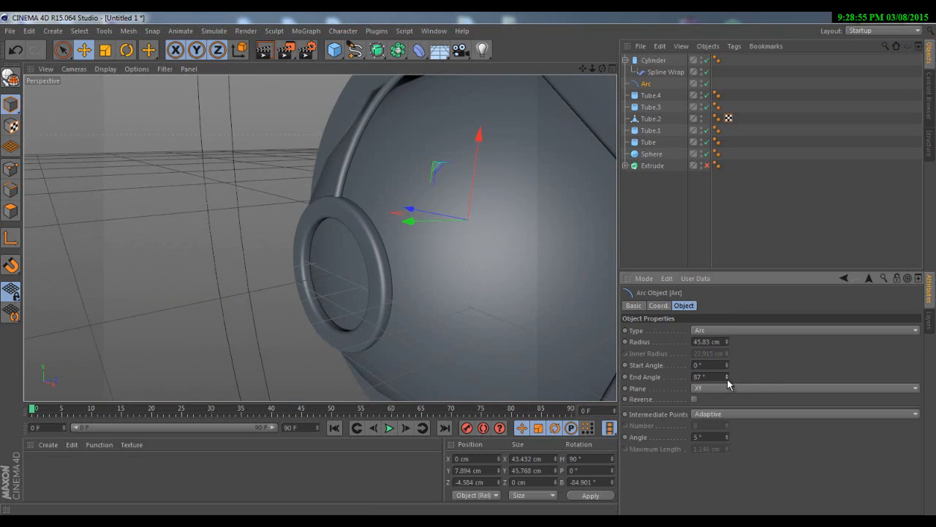
pyautogui.moveTo(603, 69); pyautogui.dragTo(548, 78)
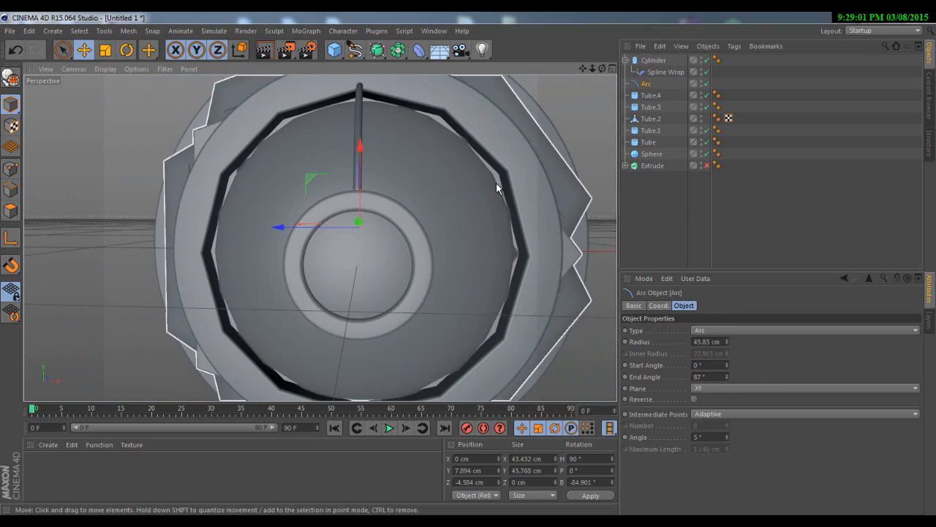
# Collapse the Cylinder's hierarchy and group the Cylinder and Arc together under a null.
pyautogui.click(625, 61)
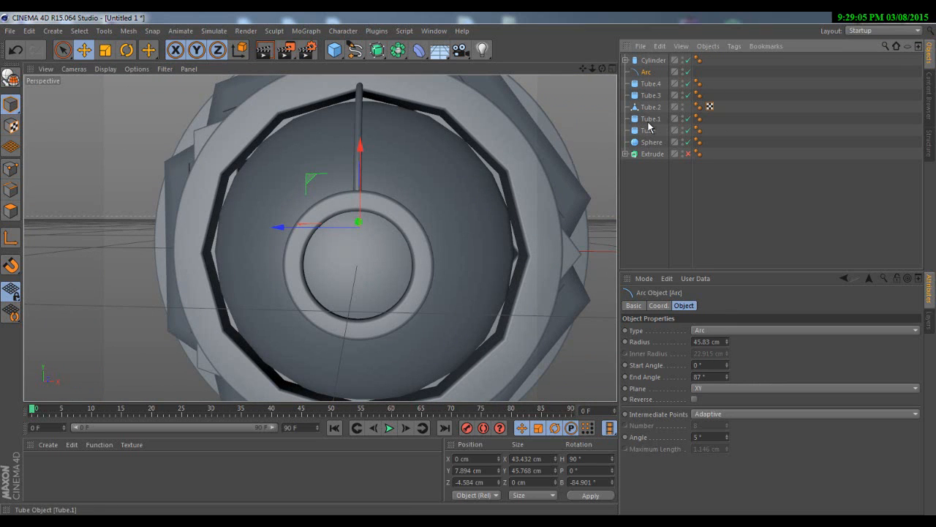
pyautogui.keyDown('ctrl'); pyautogui.click(648, 61); pyautogui.keyUp('ctrl')
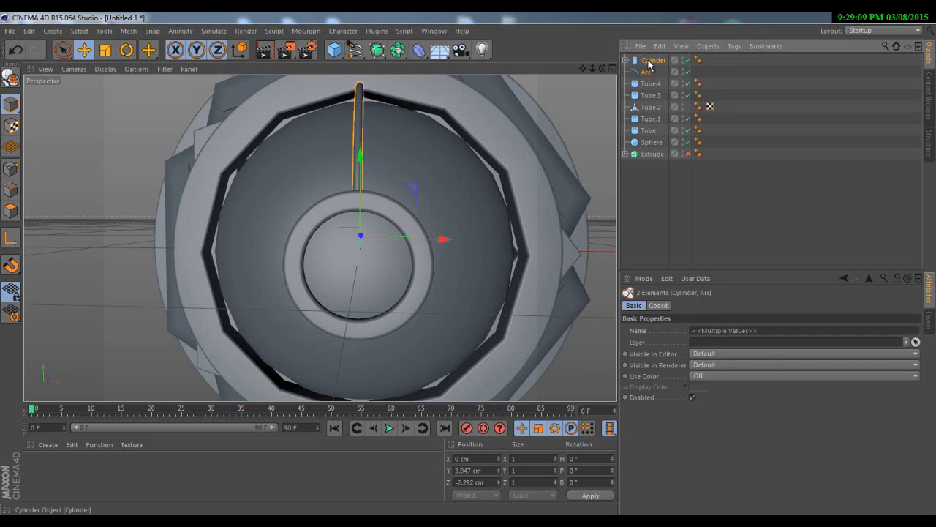
pyautogui.rightClick(648, 64)
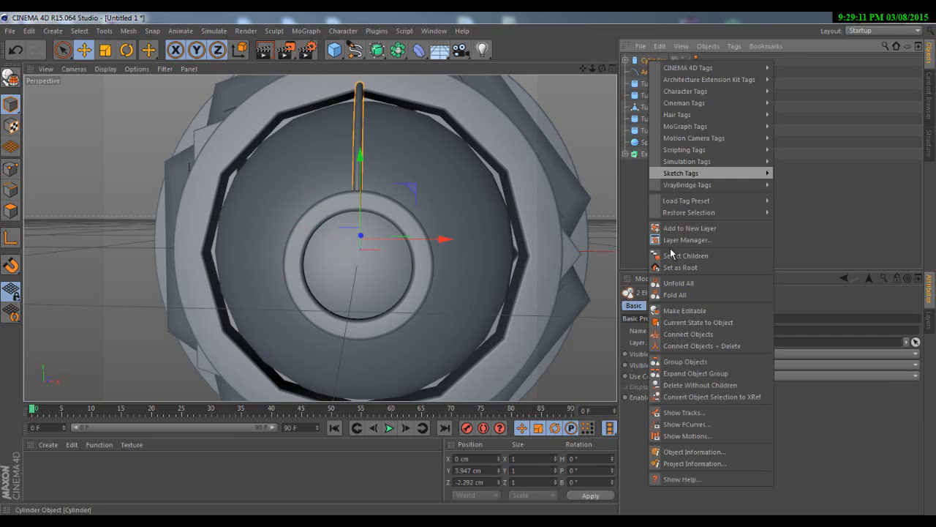
pyautogui.click(669, 362)
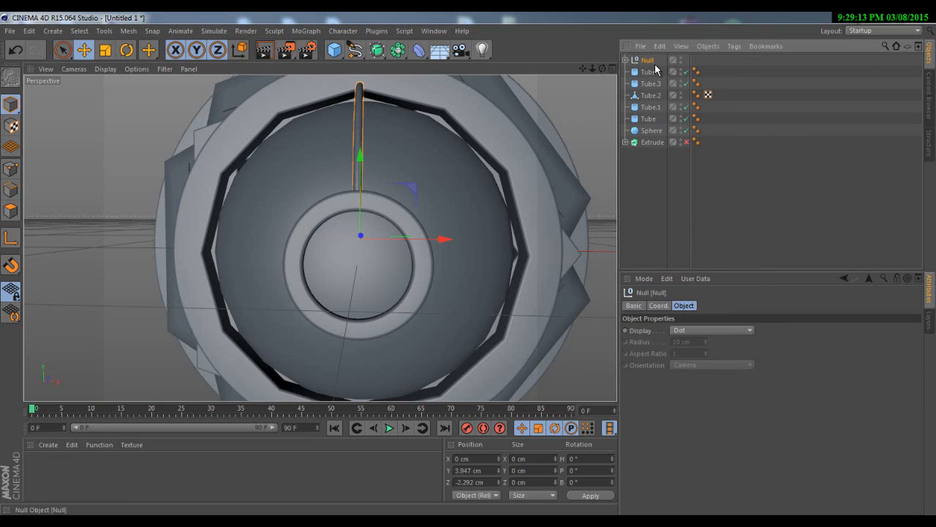
# Add a MoGraph Cloner and make the Null holding the cylinder and arc its child.
pyautogui.click(305, 32)
pyautogui.click(669, 188)
pyautogui.click(313, 32)
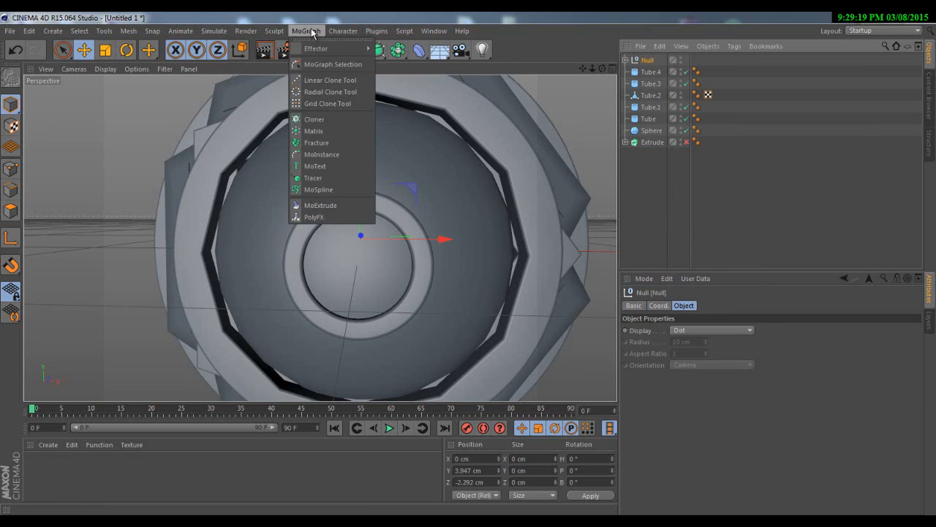
pyautogui.click(315, 119)
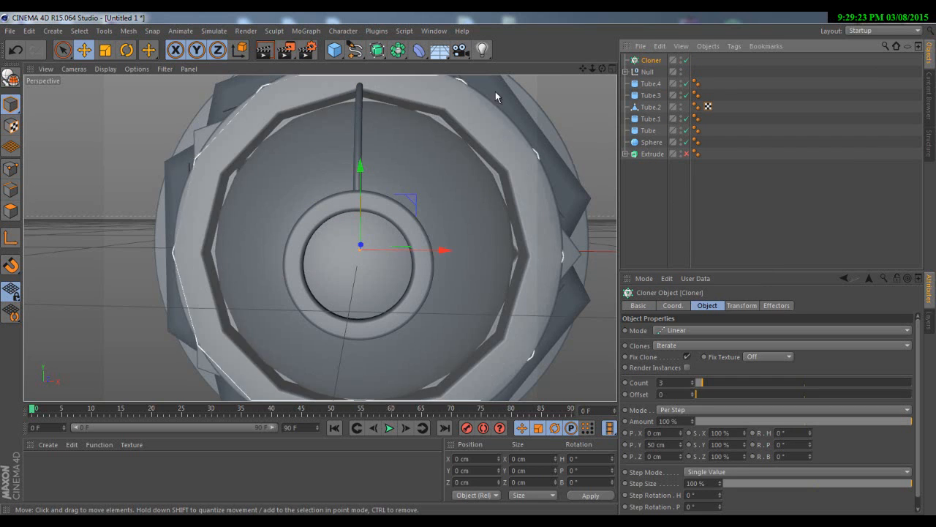
pyautogui.click(647, 72)
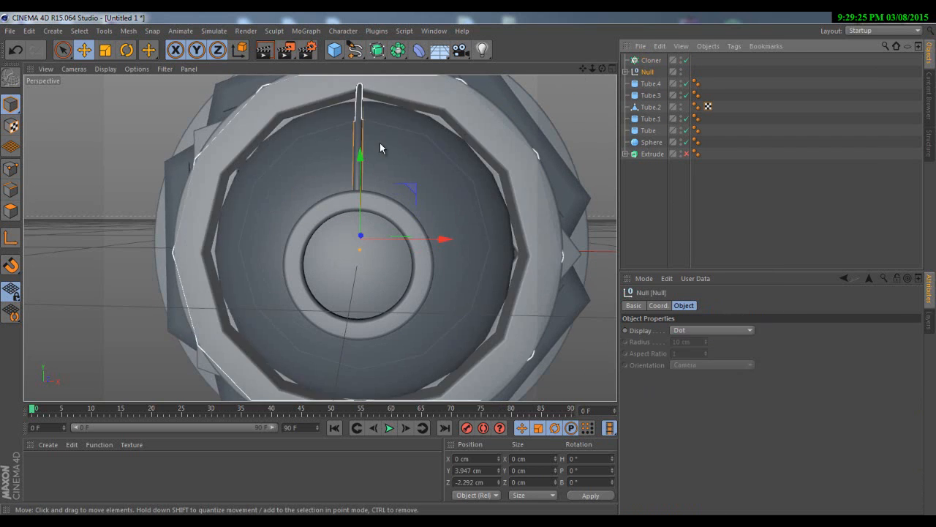
pyautogui.moveTo(602, 68); pyautogui.dragTo(641, 85)
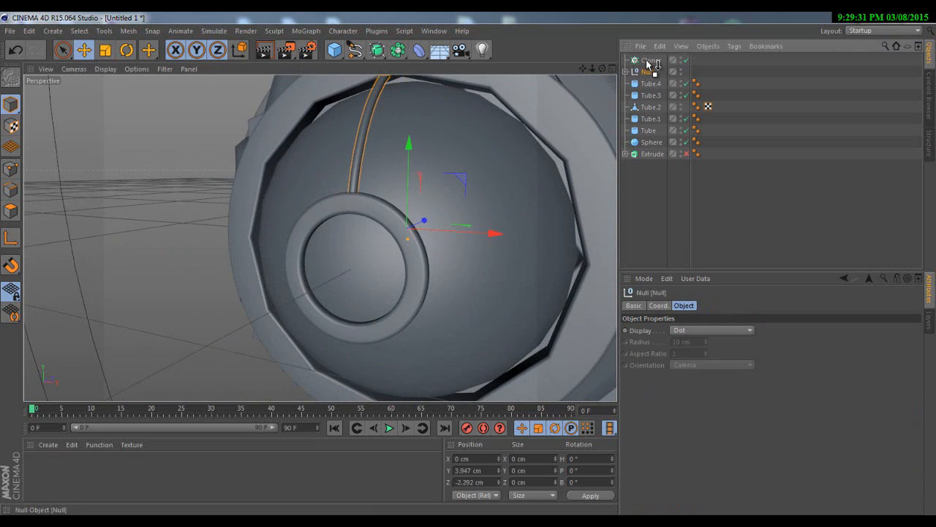
pyautogui.scroll(-4, 503, 185)
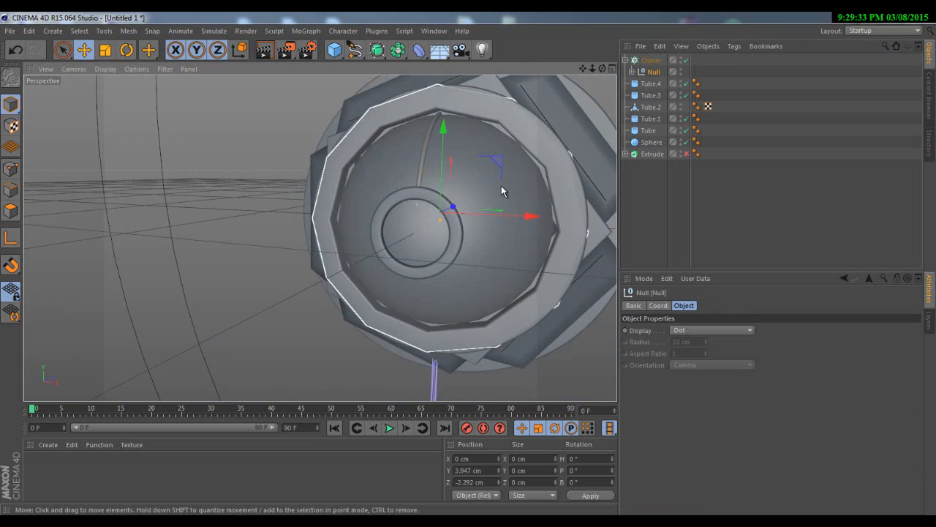
# Switch the Cloner to Radial mode and reduce its radius to 7 cm so the curved bars sit on the sphere.
pyautogui.click(651, 61)
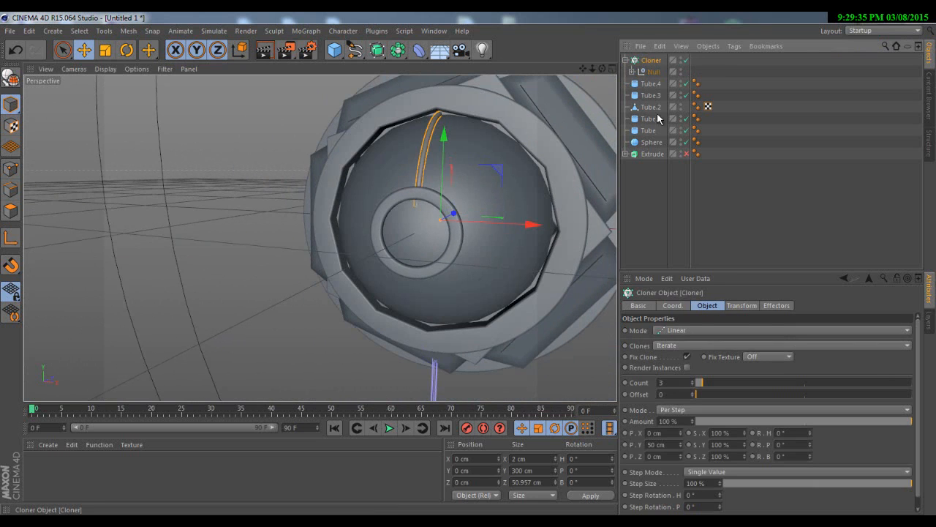
pyautogui.click(678, 331)
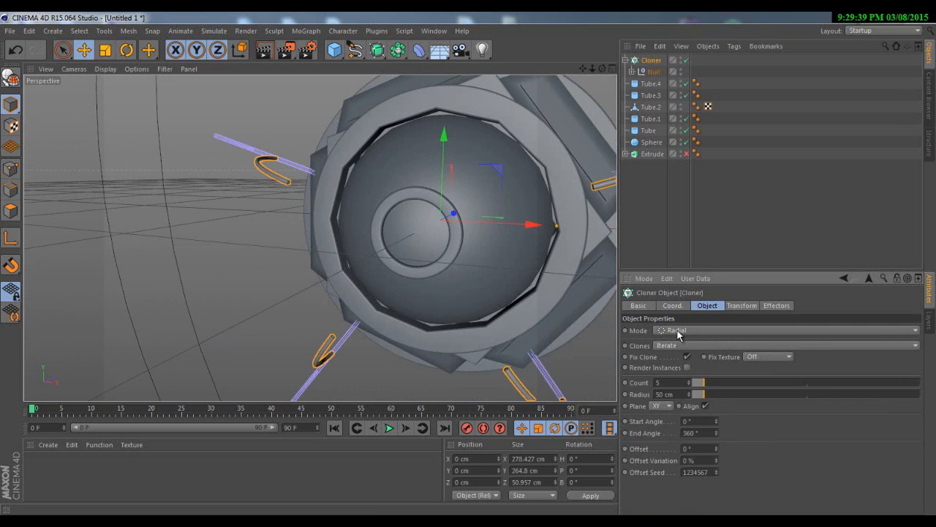
pyautogui.scroll(-3, 470, 166)
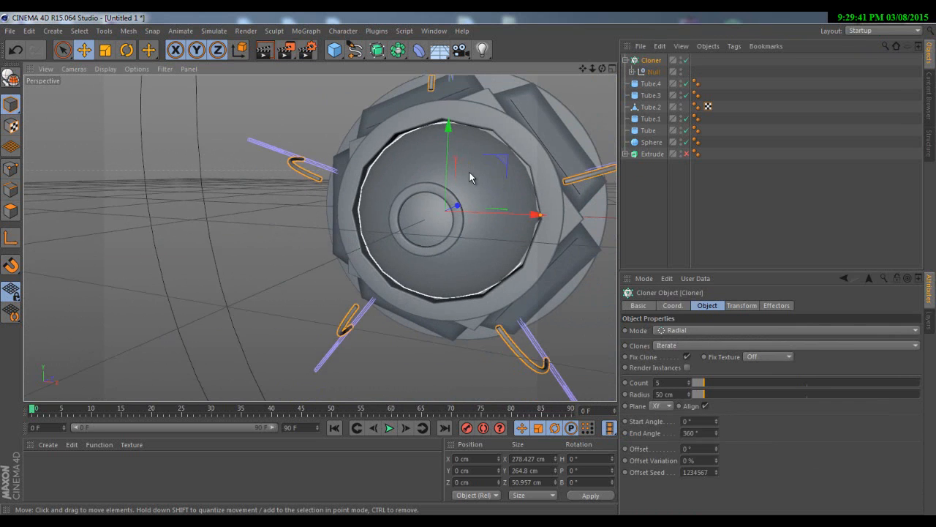
pyautogui.moveTo(603, 68); pyautogui.dragTo(483, 248)
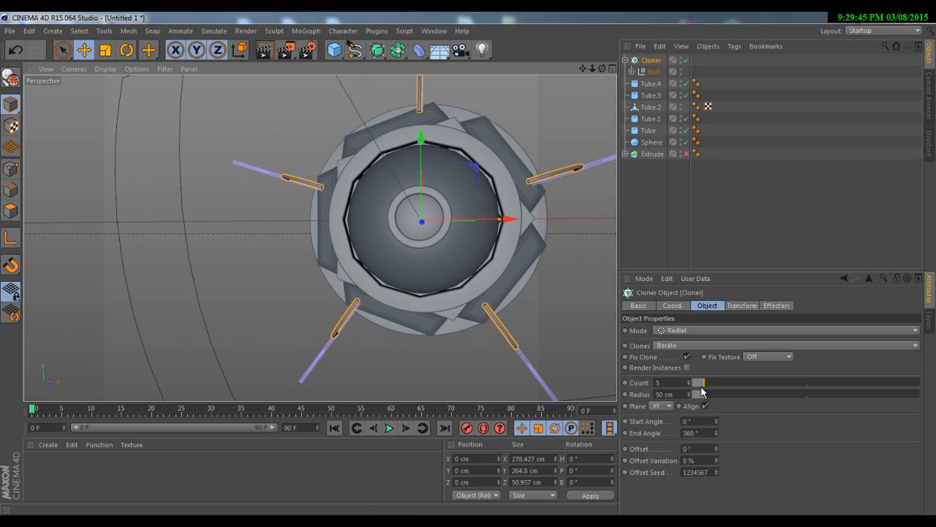
pyautogui.moveTo(689, 398); pyautogui.dragTo(691, 399)
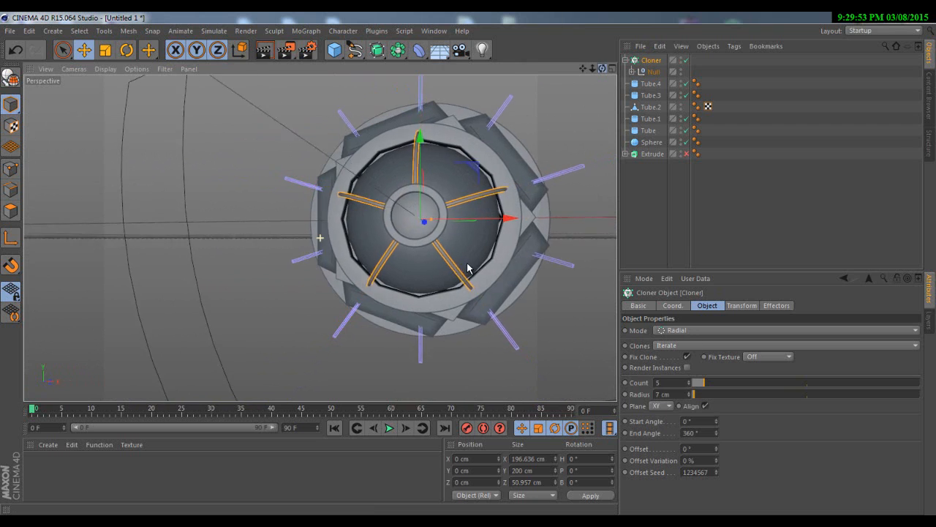
pyautogui.keyDown('alt'); pyautogui.moveTo(467, 266); pyautogui.dragTo(470, 262); pyautogui.keyUp('alt')
# Set the Cloner's count to 8 and clear the selection.
pyautogui.click(701, 203)
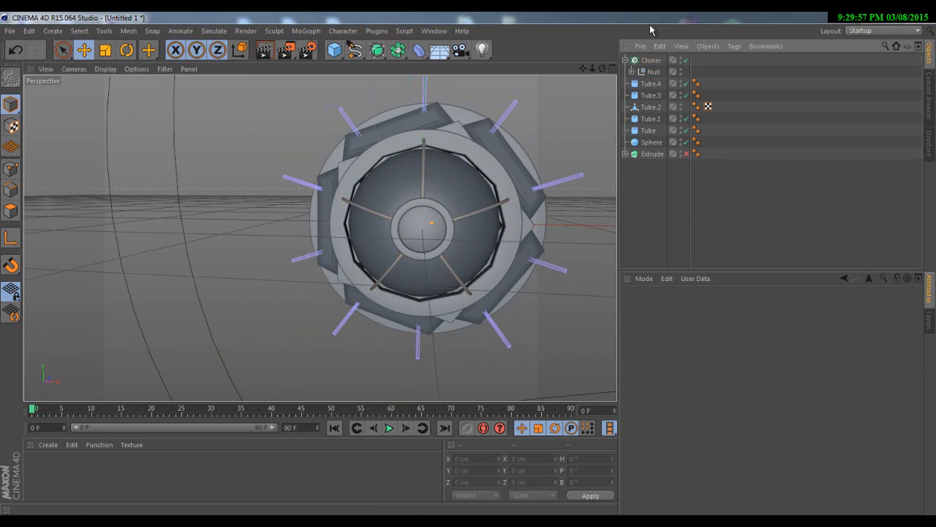
pyautogui.click(642, 60)
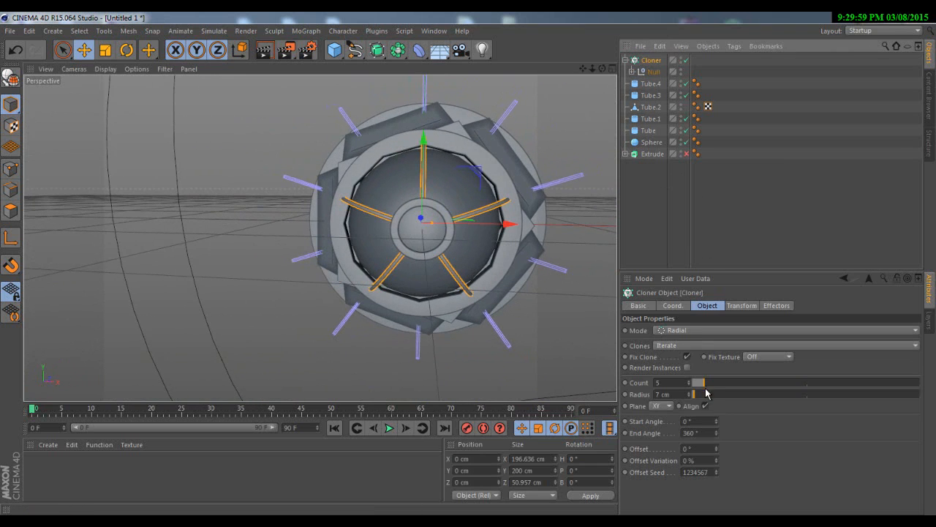
pyautogui.moveTo(706, 388); pyautogui.dragTo(710, 392)
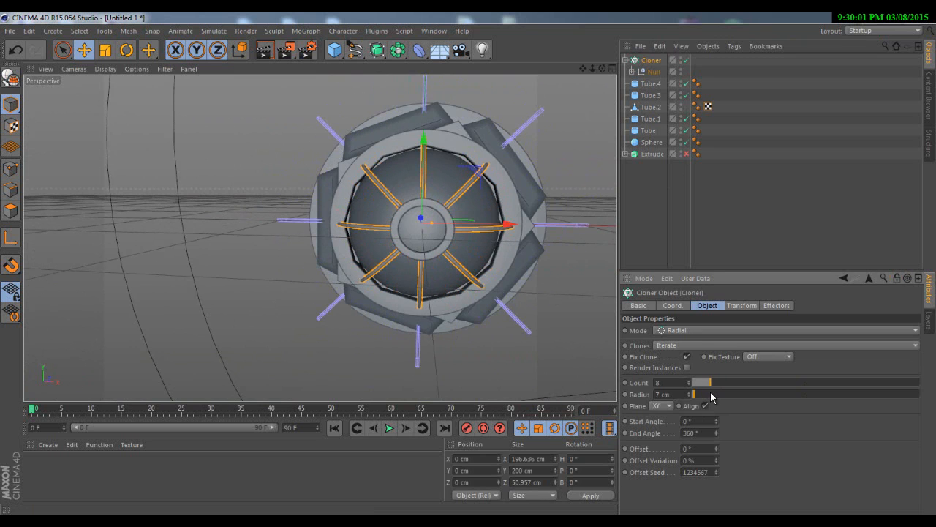
pyautogui.click(723, 240)
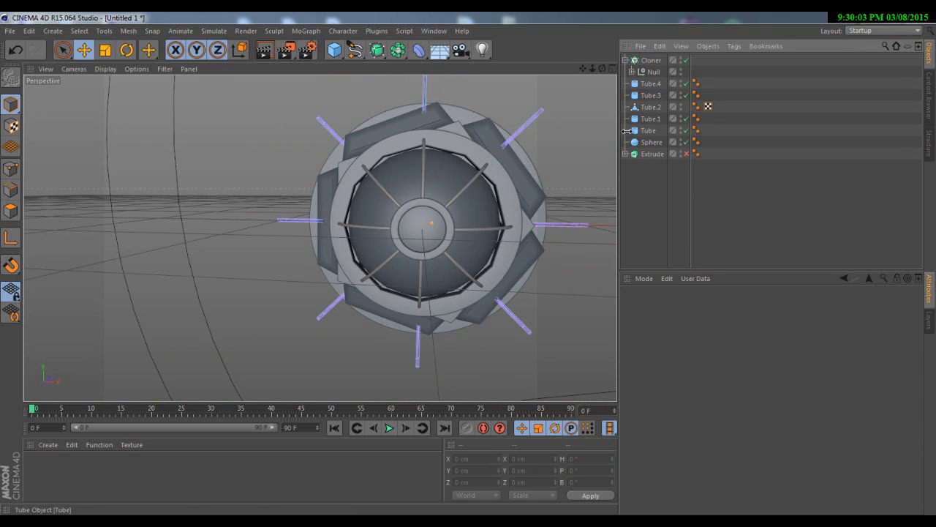
# Check the cloned bars around the sphere up close and collapse the Cloner's hierarchy.
pyautogui.moveTo(602, 69); pyautogui.dragTo(469, 263)
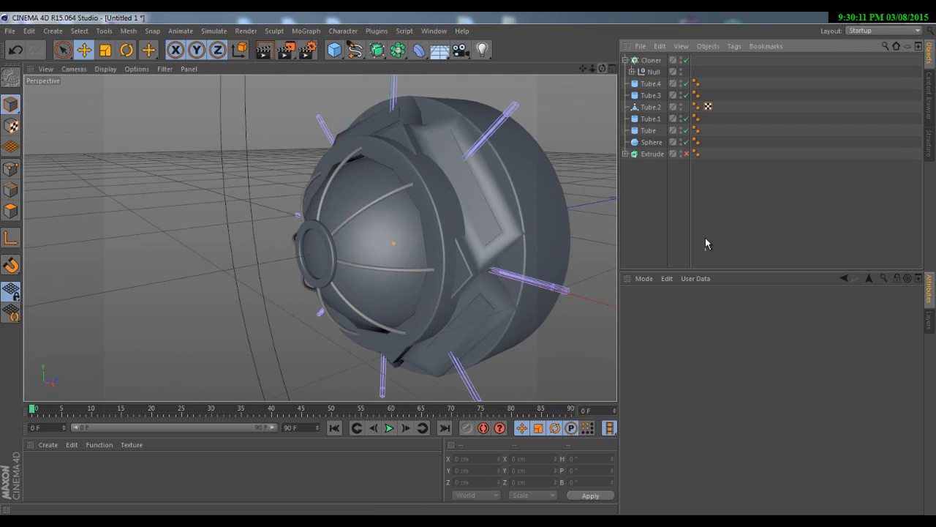
pyautogui.scroll(-5, 534, 216)
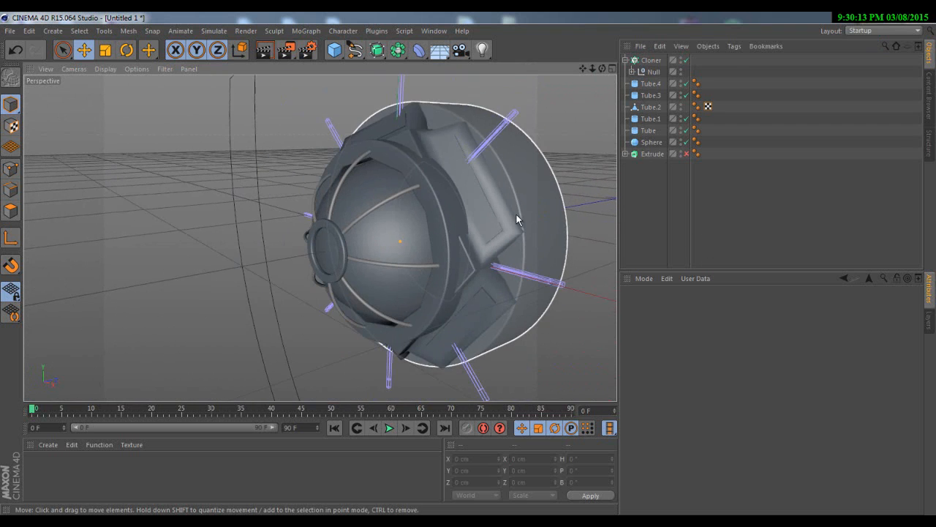
pyautogui.moveTo(602, 68); pyautogui.dragTo(455, 159)
pyautogui.scroll(8, 439, 173)
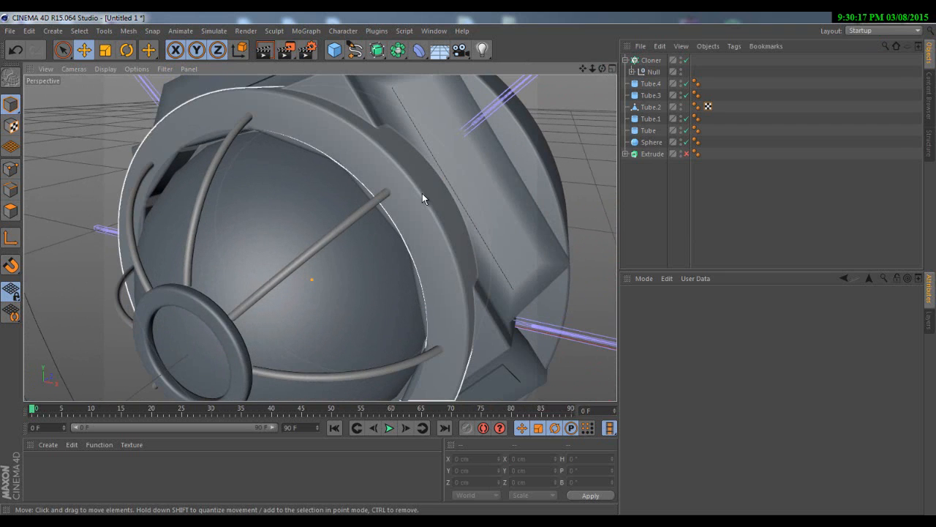
pyautogui.click(627, 59)
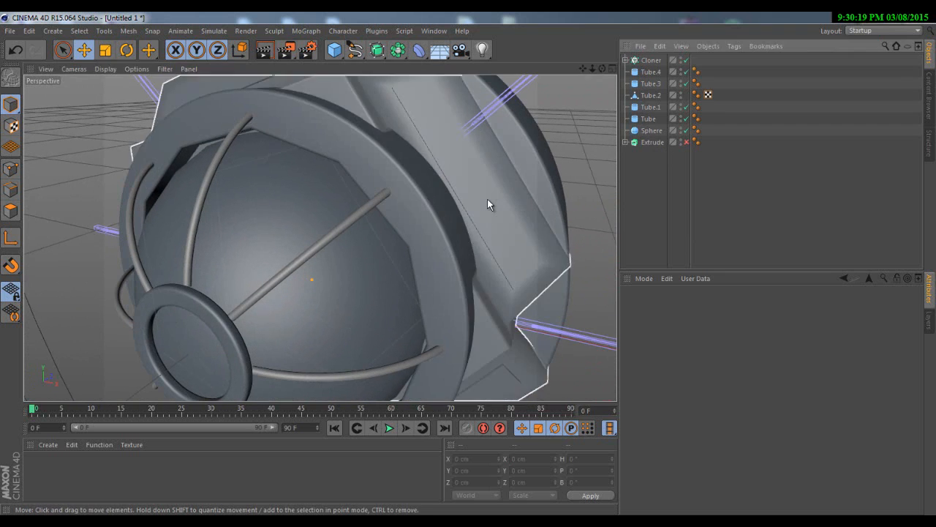
# Duplicate the tube ring with the 60 cm outer radius that surrounds the sphere.
pyautogui.scroll(-6, 488, 201)
pyautogui.keyDown('alt'); pyautogui.moveTo(468, 263); pyautogui.dragTo(469, 265); pyautogui.keyUp('alt')
pyautogui.scroll(4, 315, 198)
pyautogui.click(317, 218)
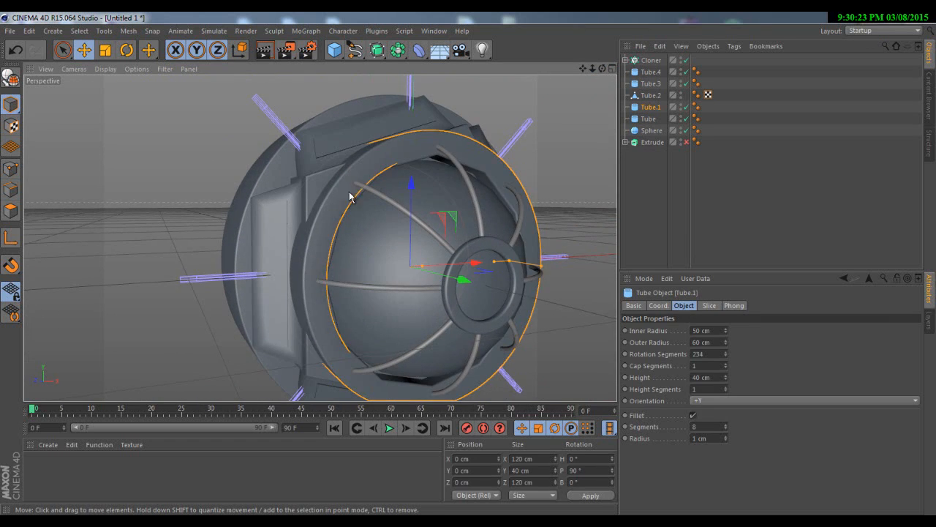
pyautogui.scroll(5, 329, 176)
pyautogui.scroll(-5, 351, 194)
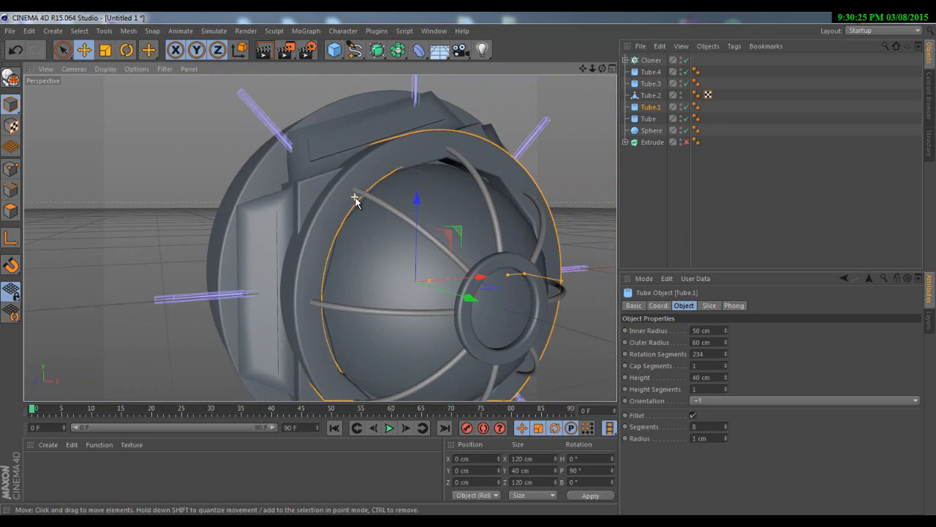
pyautogui.scroll(6, 324, 173)
pyautogui.scroll(-8, 324, 173)
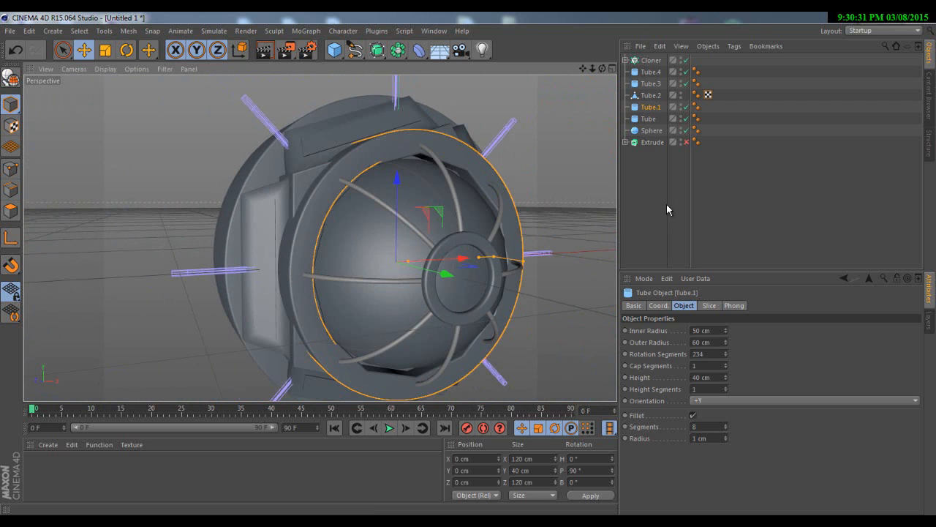
pyautogui.hotkey('ctrl', 'c')
pyautogui.hotkey('ctrl', 'v')
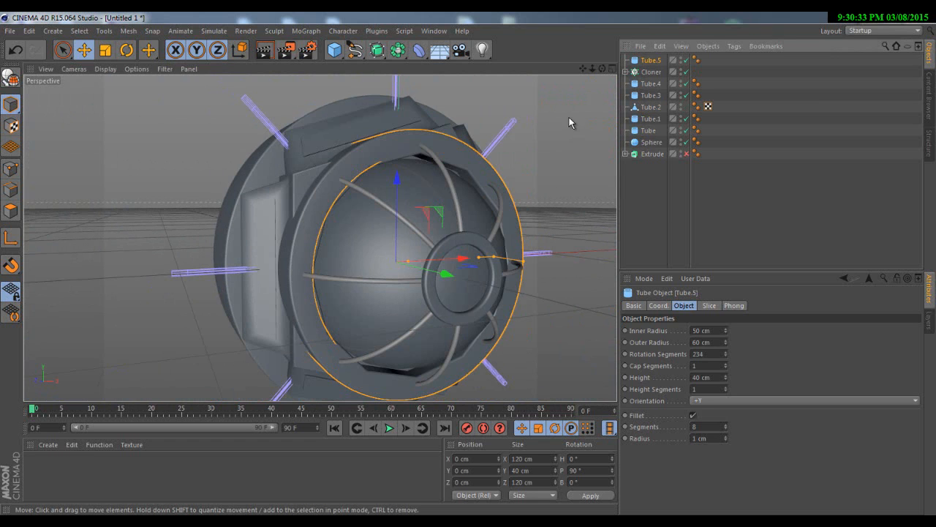
# Shift the copied ring slightly forward along Z and set its outer radius to 57 cm and inner radius to 52 cm.
pyautogui.moveTo(601, 68); pyautogui.dragTo(564, 101)
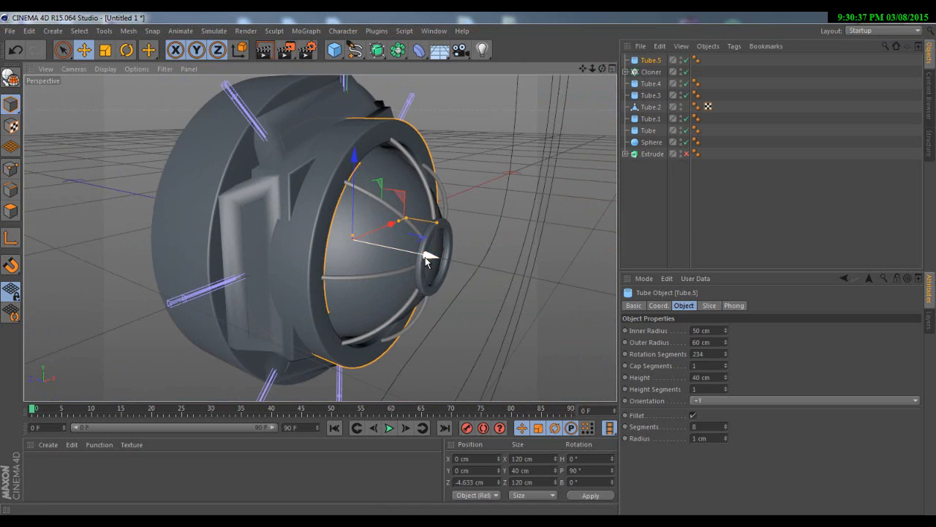
pyautogui.click(724, 345)
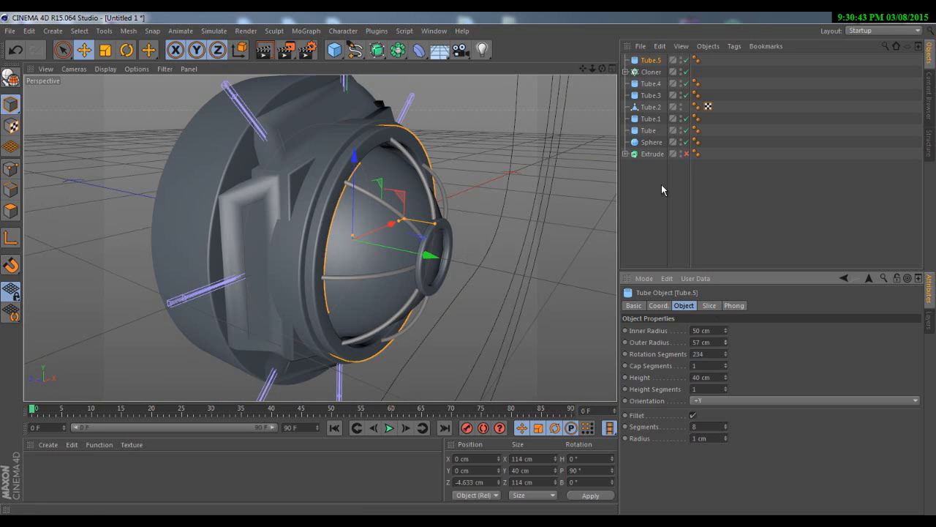
pyautogui.keyDown('alt'); pyautogui.moveTo(469, 267); pyautogui.dragTo(466, 264); pyautogui.keyUp('alt')
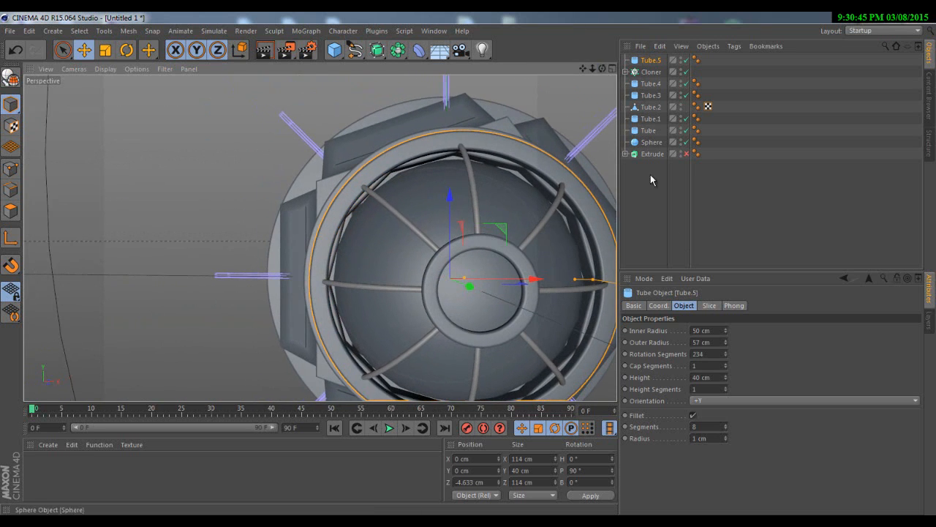
pyautogui.click(727, 329)
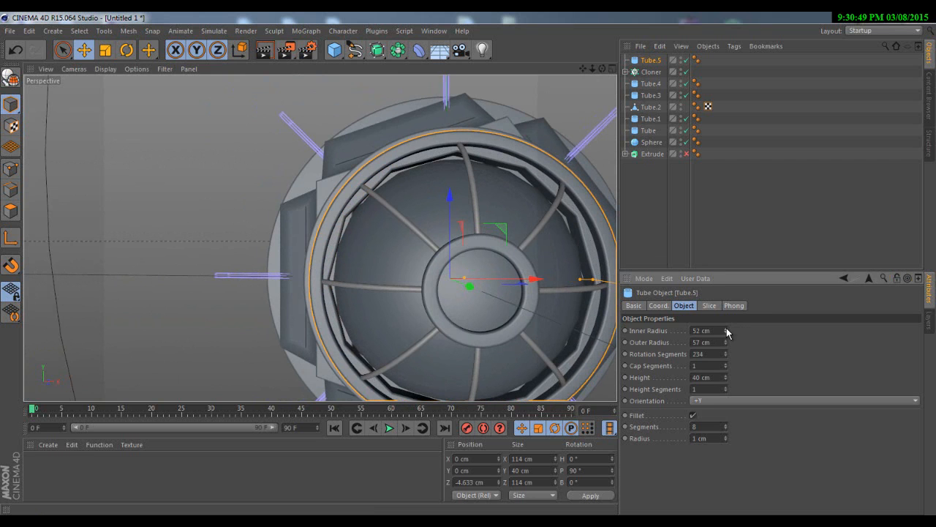
# Move the copied ring back along its depth axis to about Z -1.8 cm.
pyautogui.moveTo(602, 70); pyautogui.dragTo(469, 268)
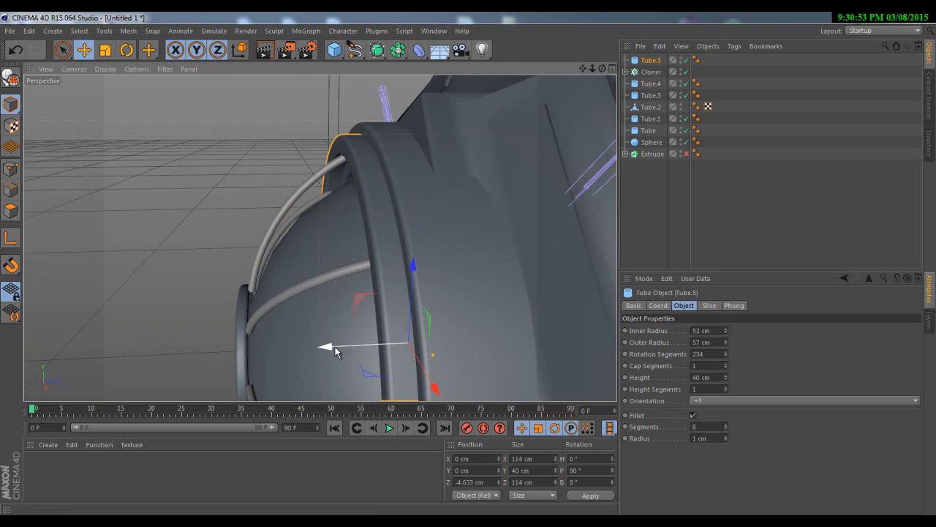
pyautogui.scroll(-3, 348, 350)
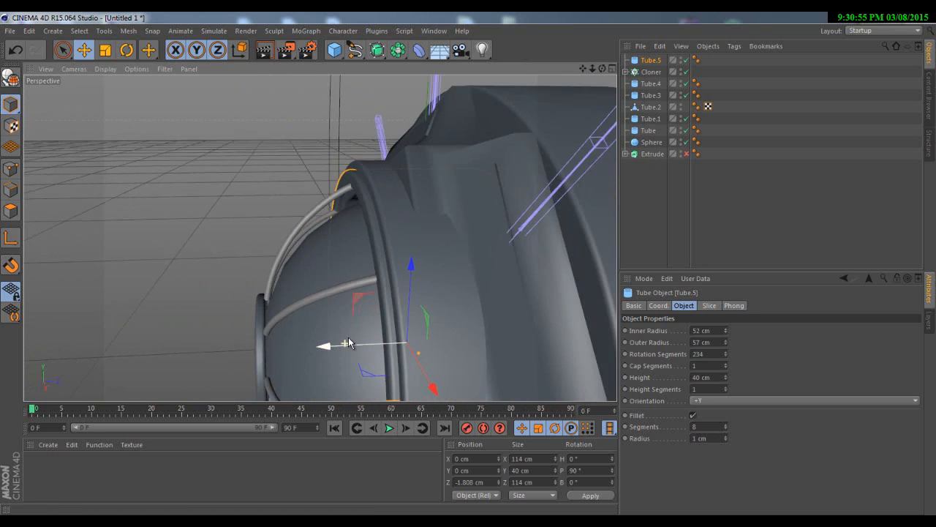
pyautogui.moveTo(470, 268); pyautogui.dragTo(470, 268)
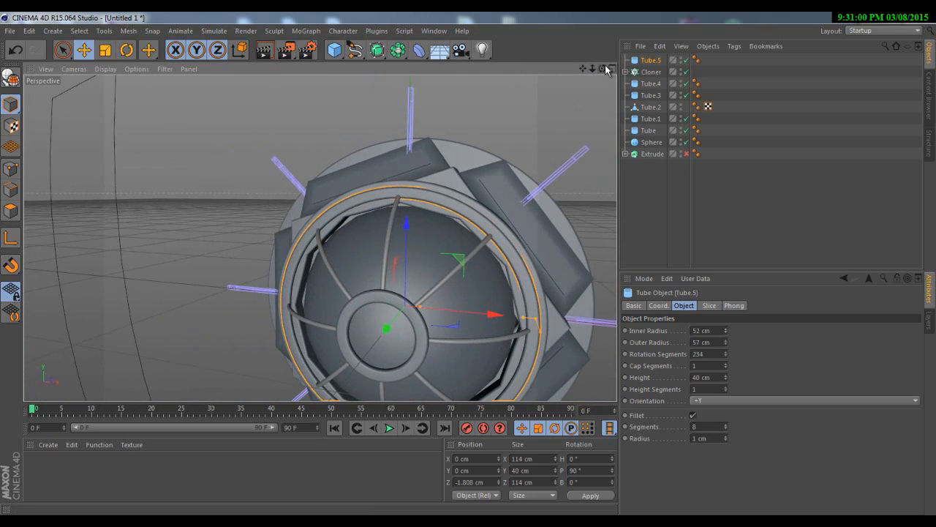
# Clear the selection and re-enable the Extrude object so the logo shows around the centrepiece.
pyautogui.click(692, 169)
pyautogui.moveTo(586, 69)
pyautogui.mouseDown()
pyautogui.moveTo(470, 267)
pyautogui.moveTo(586, 71)
pyautogui.moveTo(454, 275)
pyautogui.moveTo(591, 72)
pyautogui.moveTo(464, 268)
pyautogui.moveTo(478, 268)
pyautogui.moveTo(602, 70)
pyautogui.mouseUp()
pyautogui.scroll(-5, 512, 215)
pyautogui.scroll(-5, 476, 198)
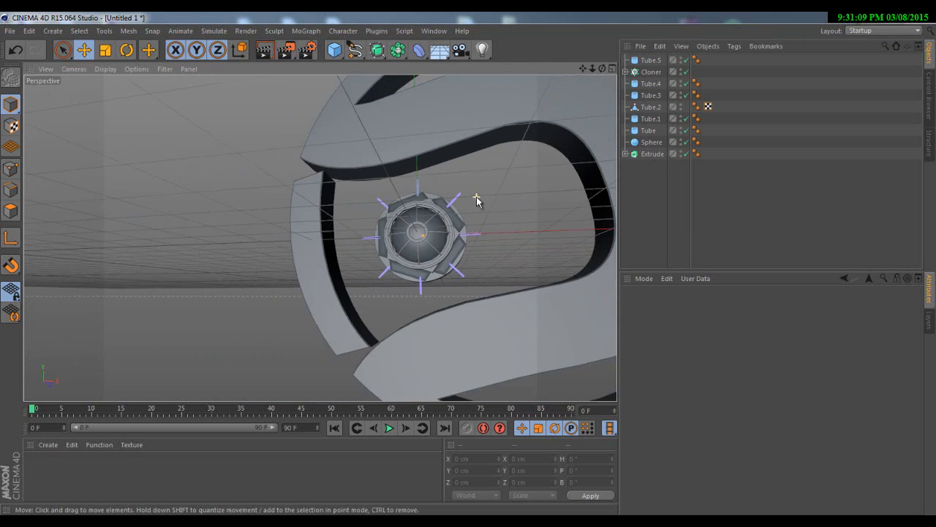
# Move the sphere, all tubes and the Cloner together into the logo's inner opening at about X 195 cm, Y 53 cm, and adjust their depth.
pyautogui.click(651, 60)
pyautogui.keyDown('shift'); pyautogui.click(651, 142); pyautogui.keyUp('shift')
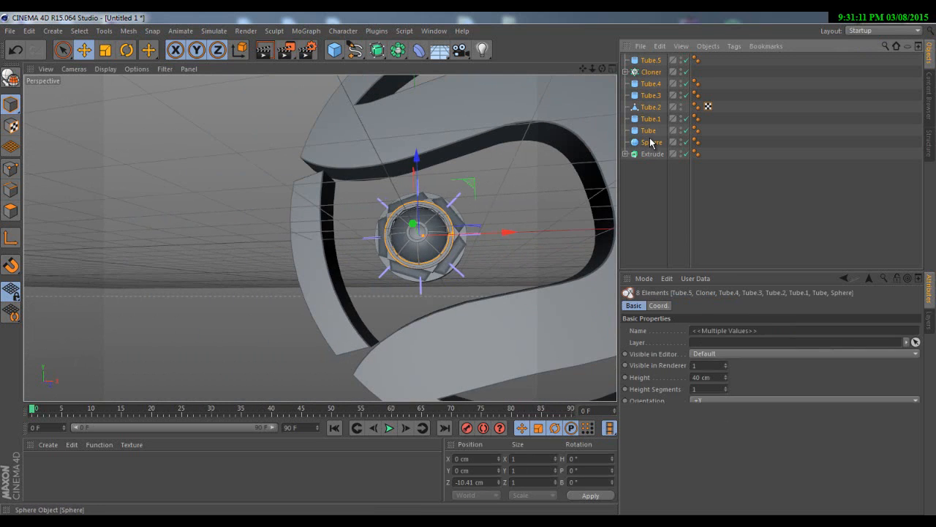
pyautogui.moveTo(601, 69); pyautogui.dragTo(601, 240)
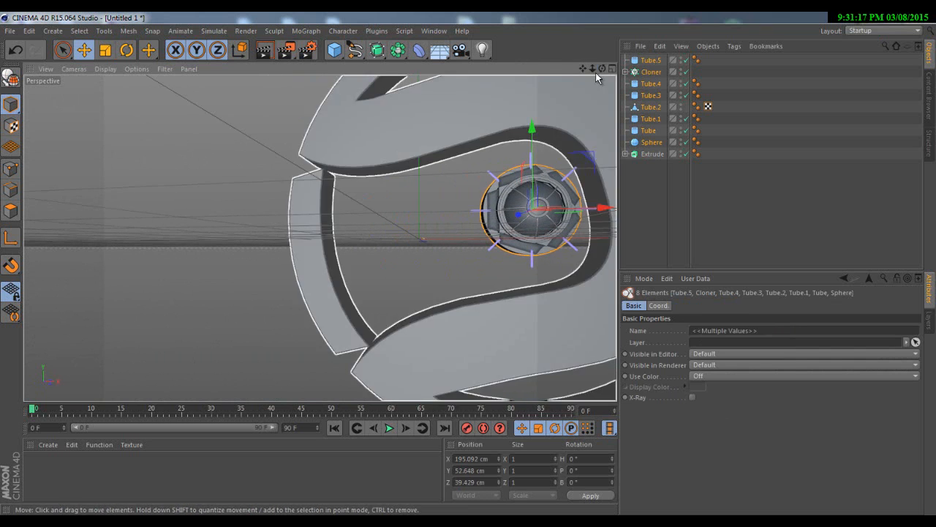
pyautogui.moveTo(583, 68); pyautogui.dragTo(469, 265)
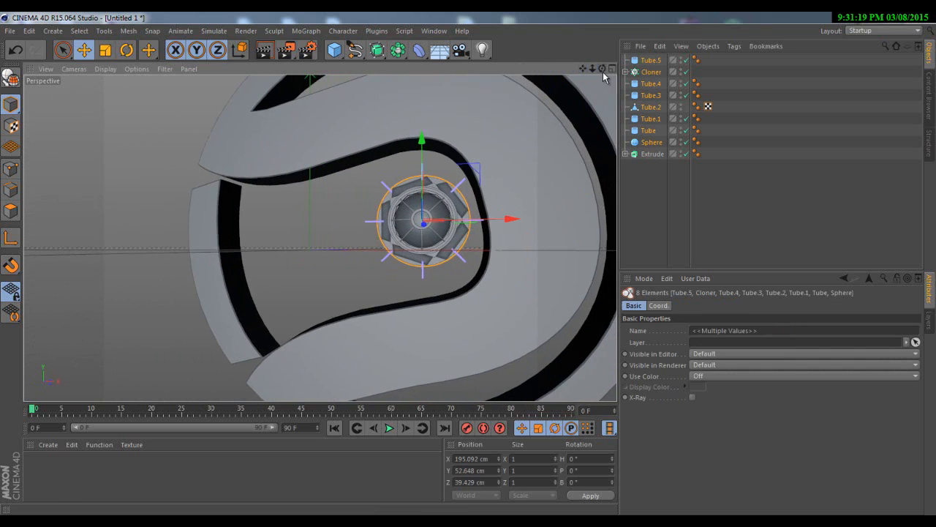
pyautogui.moveTo(602, 71); pyautogui.dragTo(471, 202)
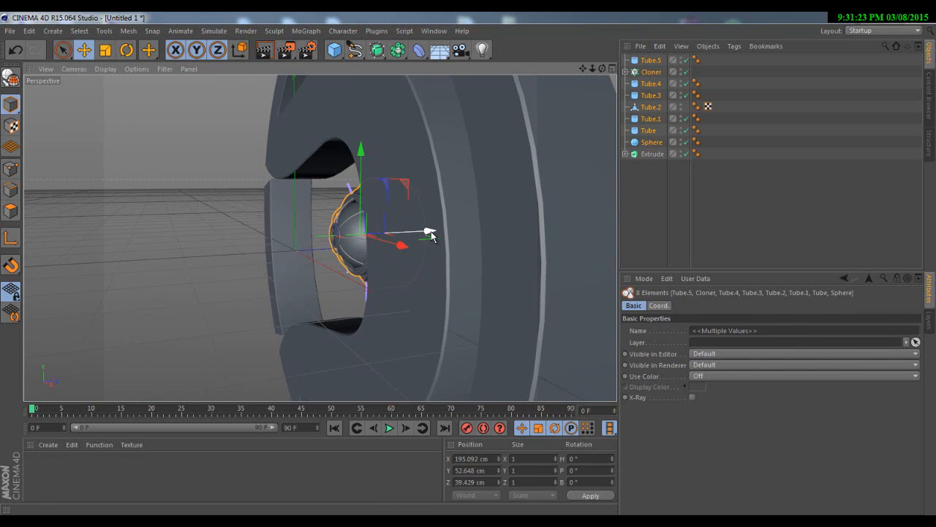
pyautogui.moveTo(408, 244); pyautogui.dragTo(401, 245)
# Clear the selection and examine how the centrepiece sits inside the logo's opening, from the front and at an angle.
pyautogui.moveTo(603, 68); pyautogui.dragTo(468, 263)
pyautogui.click(669, 205)
pyautogui.scroll(-5, 318, 208)
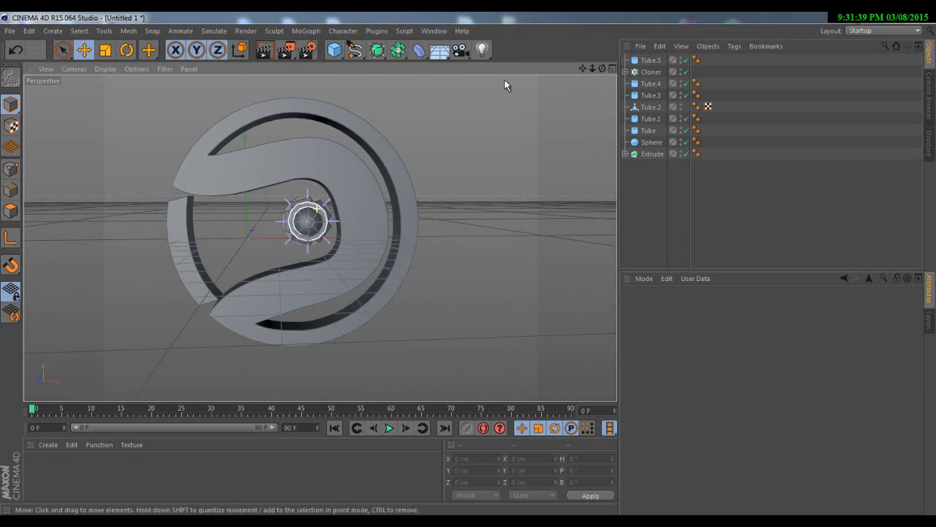
pyautogui.moveTo(585, 69); pyautogui.dragTo(469, 264)
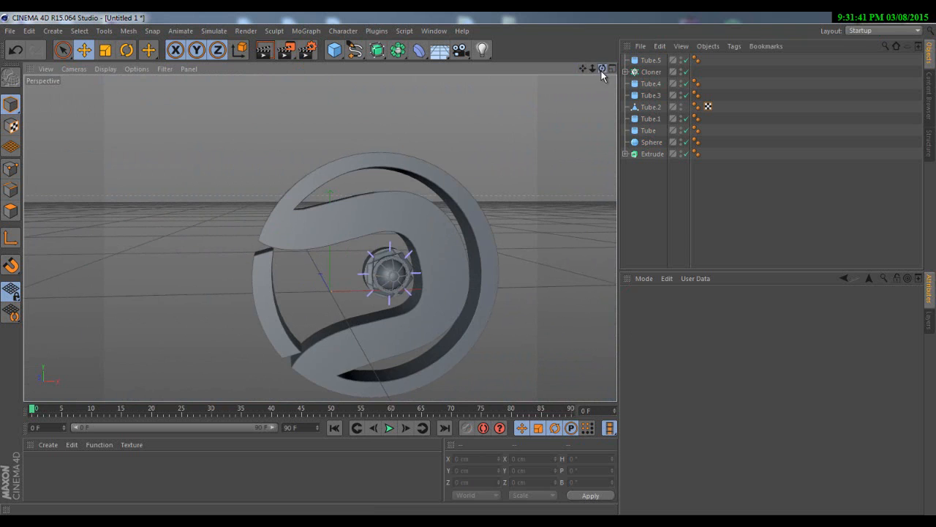
pyautogui.moveTo(601, 70); pyautogui.dragTo(550, 164)
pyautogui.scroll(3, 487, 277)
pyautogui.scroll(6, 295, 367)
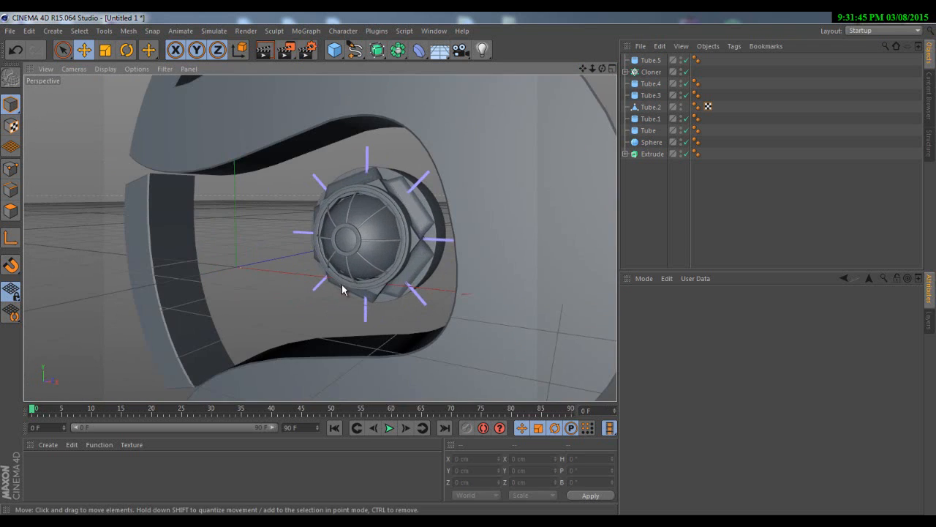